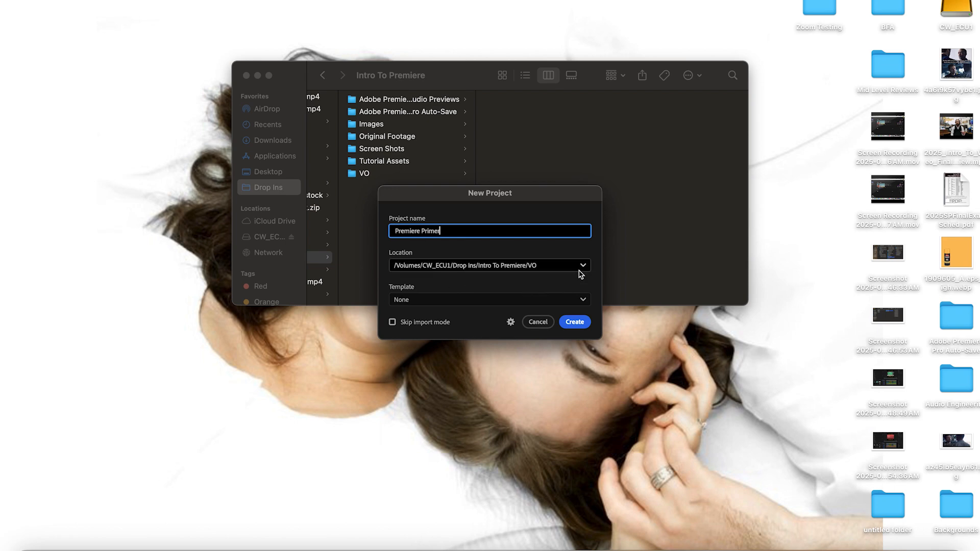
Create the Premiere Primer project in the VO folder of Intro To Premiere, skipping the media import.
left_click(583, 266)
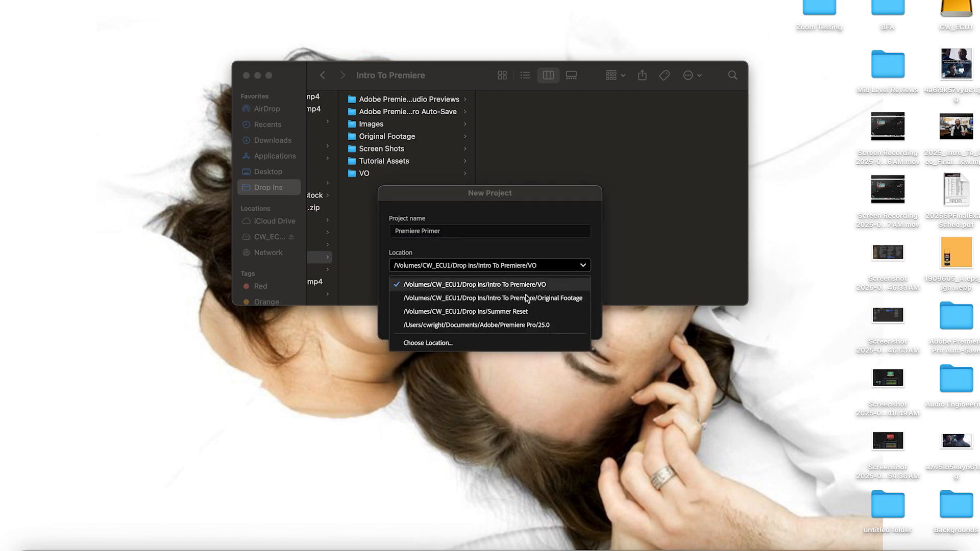
left_click(447, 344)
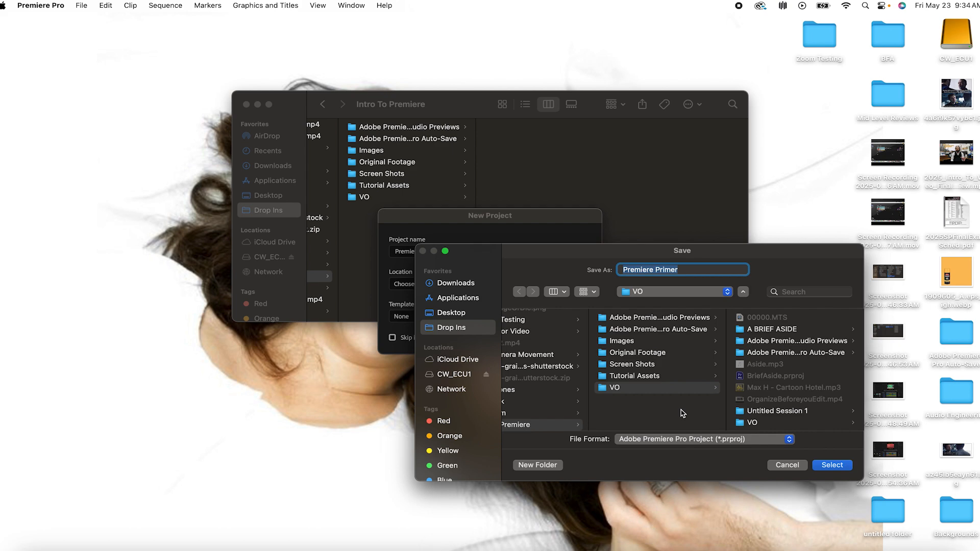
left_click(831, 465)
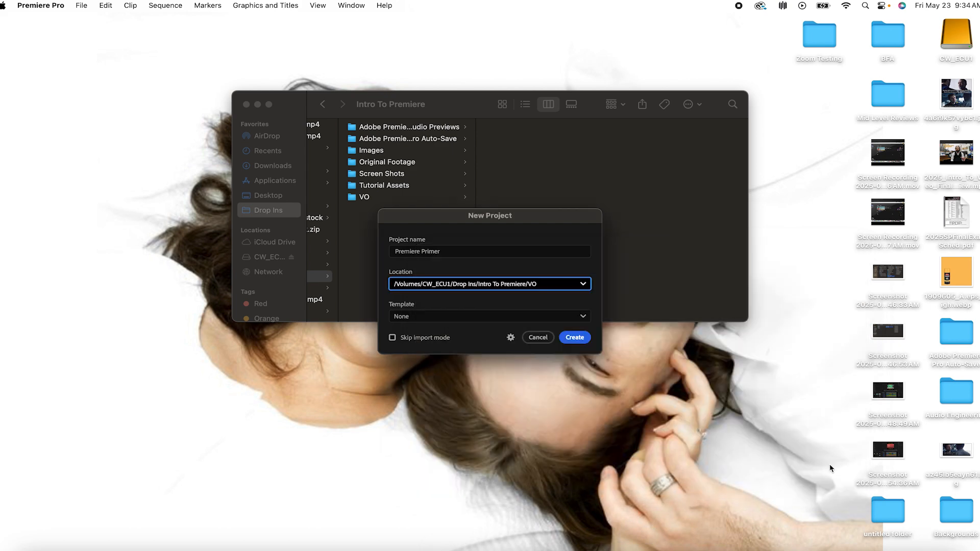
left_click(572, 340)
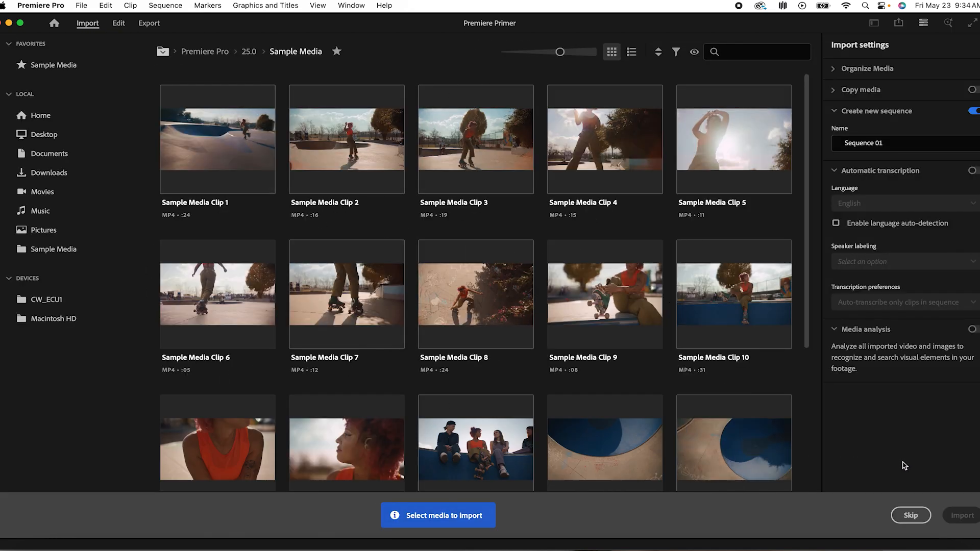
left_click(907, 513)
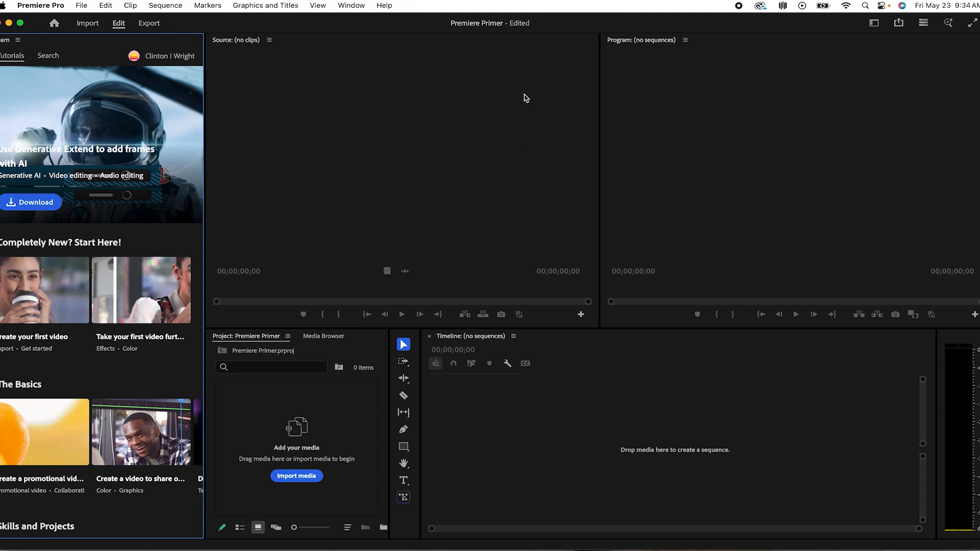
Switch the workspace to Editing.
left_click(353, 9)
mouse_move(360, 22)
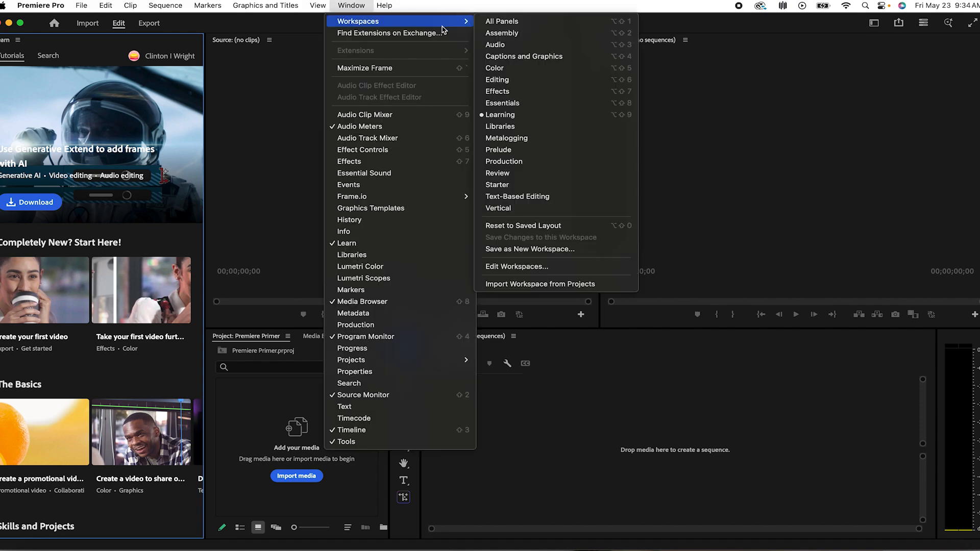
left_click(511, 82)
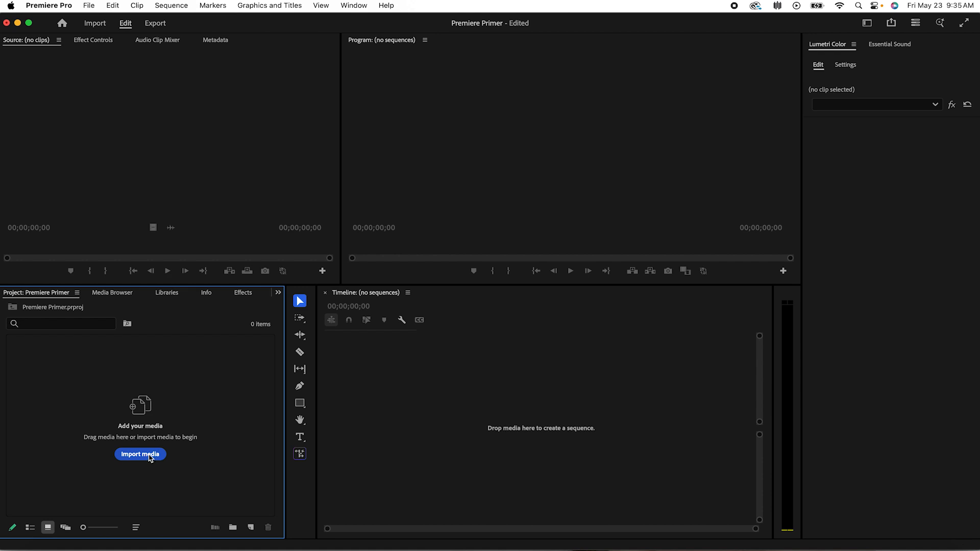
Import all media files from the Tutorial Assets folder in Finder, Camera 2.mp4 through Subject.mp4, into the project.
left_click(90, 5)
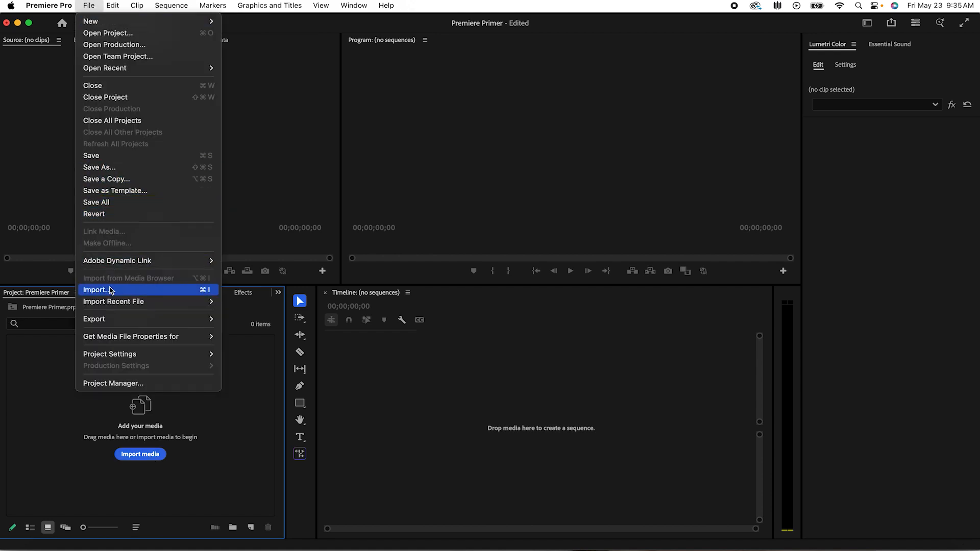
left_click(204, 452)
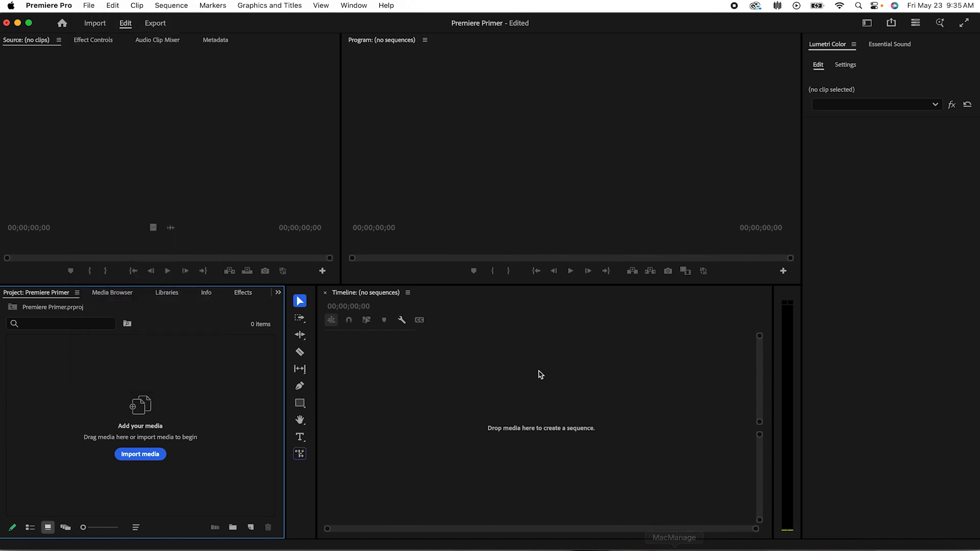
key("ctrl+Up")
left_click(274, 164)
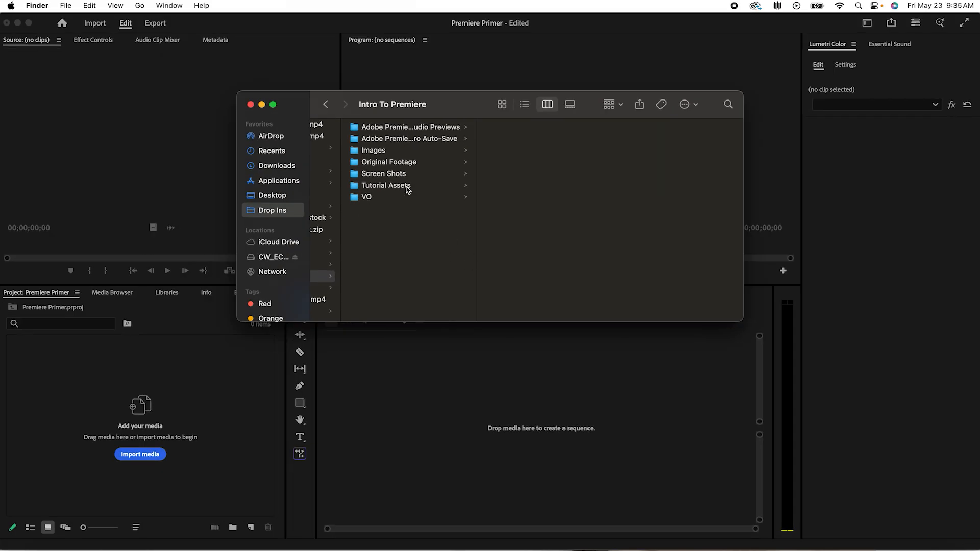
left_click(387, 189)
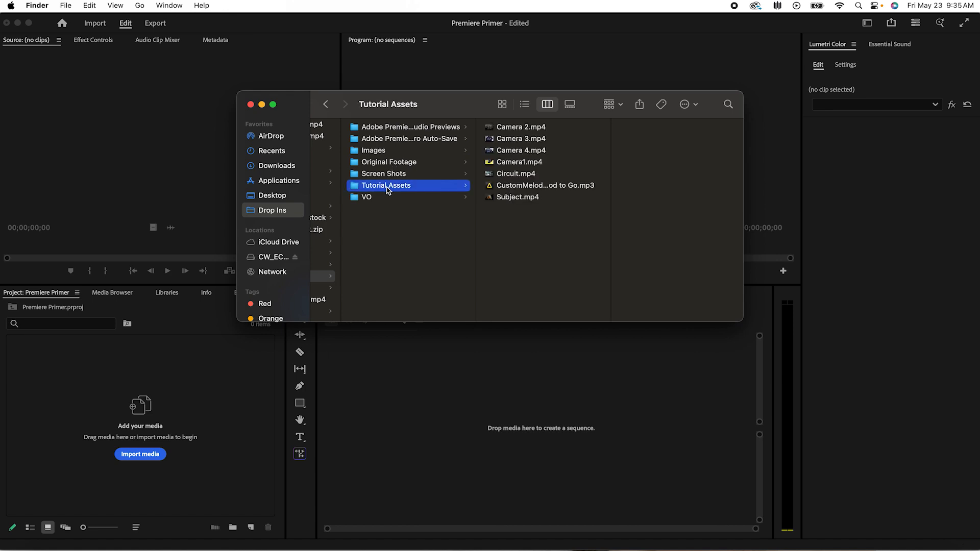
left_click(545, 127)
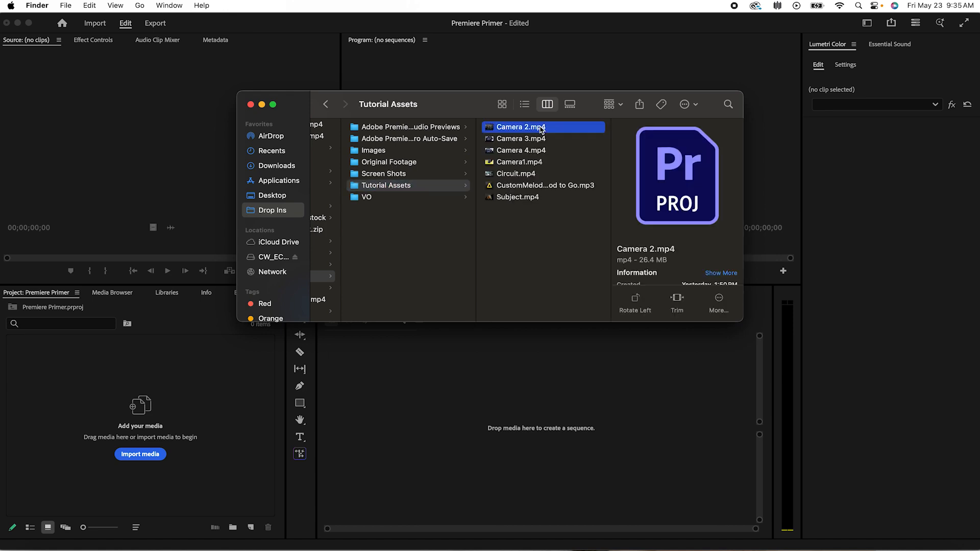
left_click(518, 197, "shift")
left_click_drag(527, 191, 145, 425)
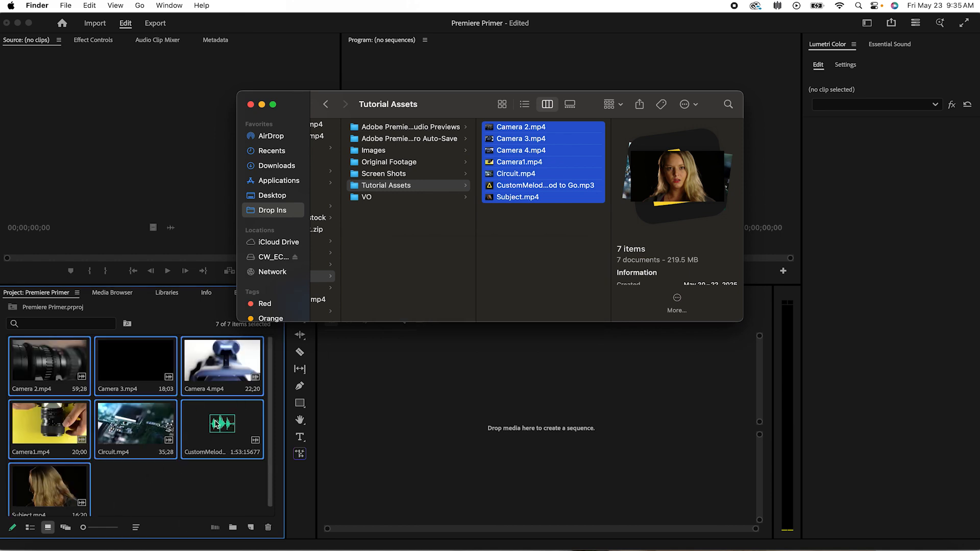
left_click(166, 478)
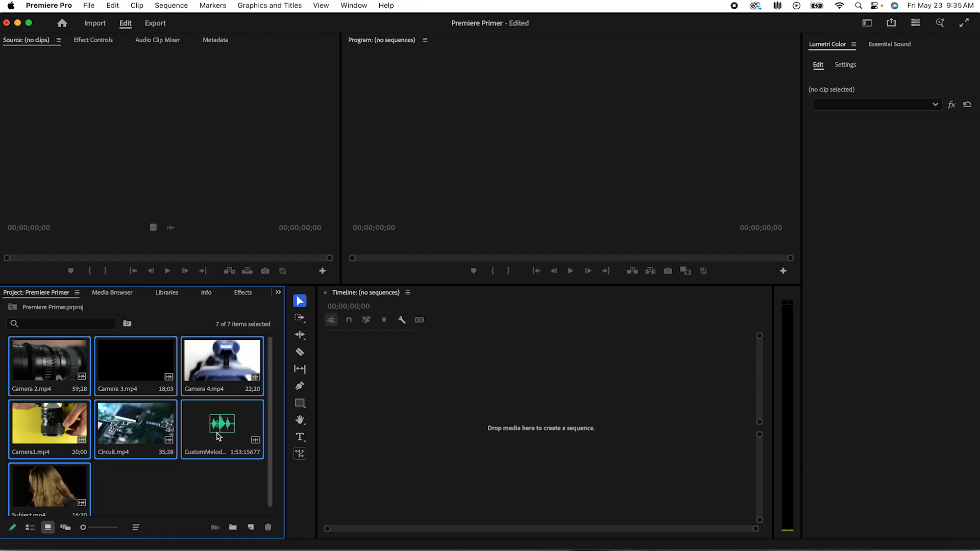
Create a new bin named Footage in the project.
left_click(232, 528)
type("Footage")
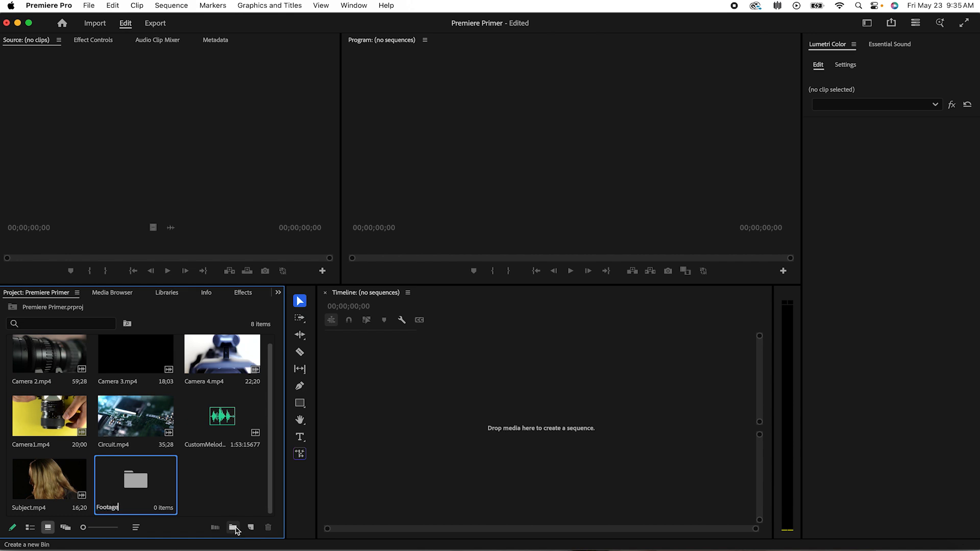
left_click(219, 492)
Move the Subject, Circuit, Camera1, Camera 4, Camera 3 and Camera 2 video clips into the Footage bin.
left_click_drag(56, 480, 132, 480)
left_click_drag(136, 417, 46, 475)
left_click_drag(49, 423, 218, 437)
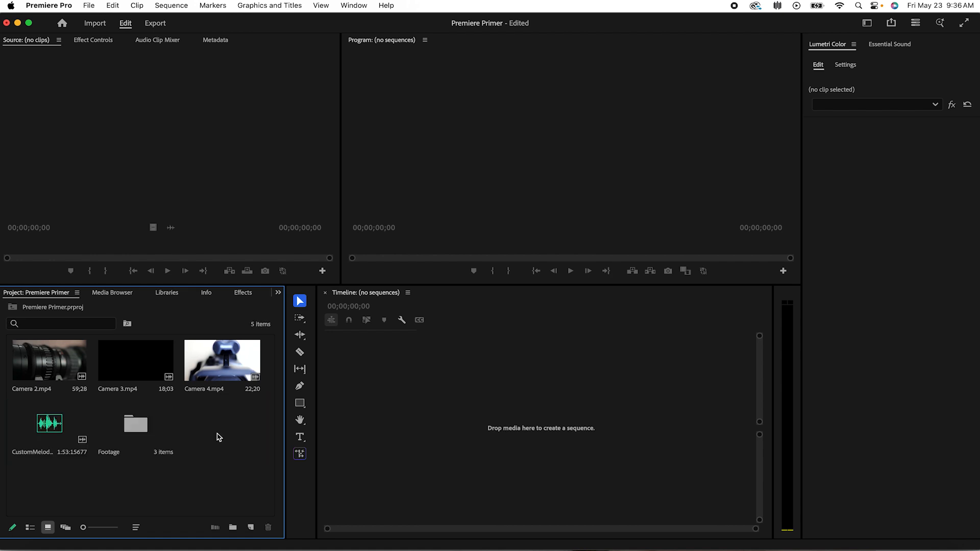
left_click_drag(222, 382, 130, 446)
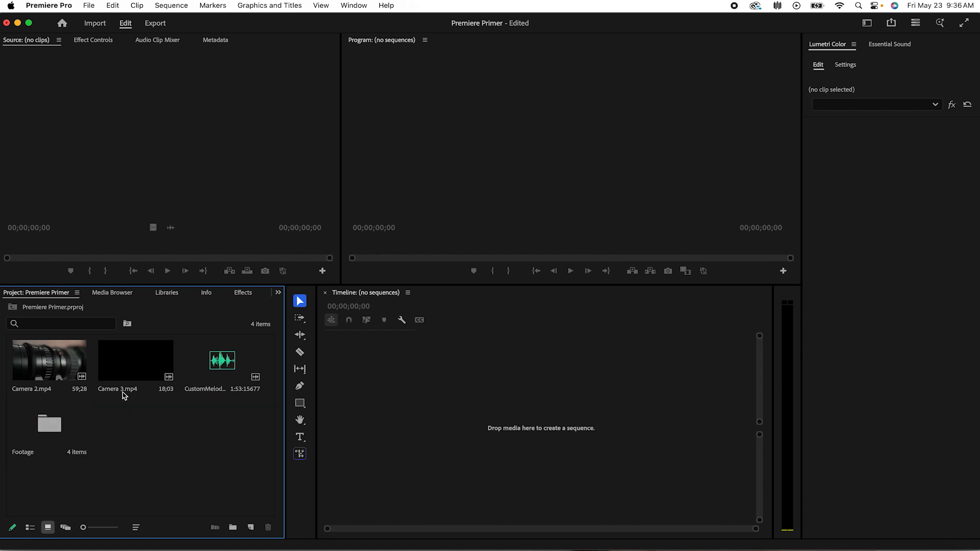
left_click_drag(129, 363, 57, 428)
left_click(66, 374)
left_click_drag(66, 374, 215, 390)
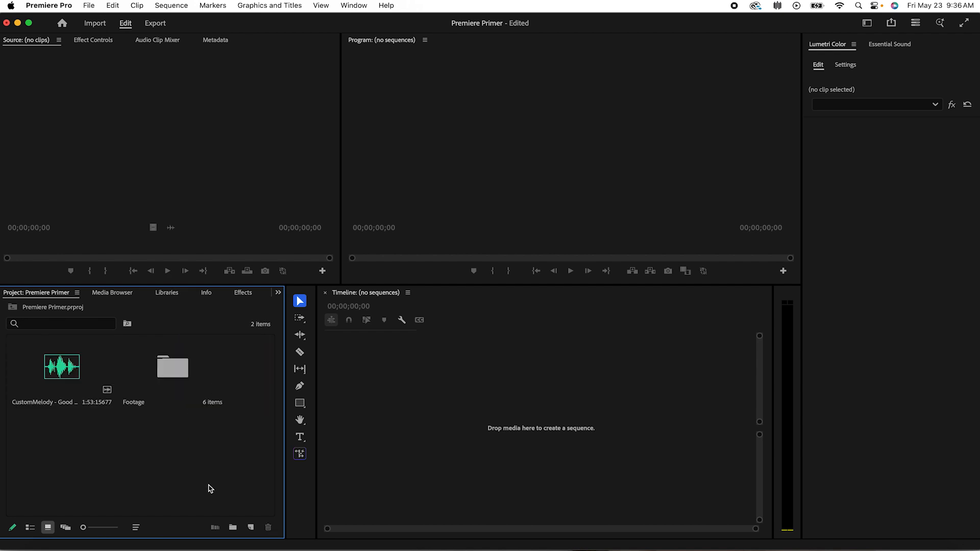
Create a bin named Audio and move the CustomMelody music file into it.
left_click(233, 527)
type("Audio")
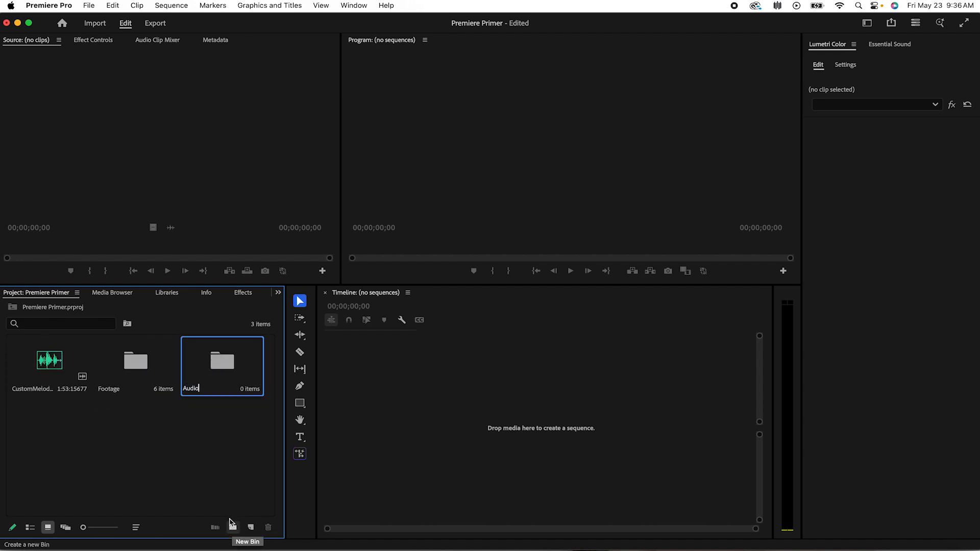
left_click(204, 448)
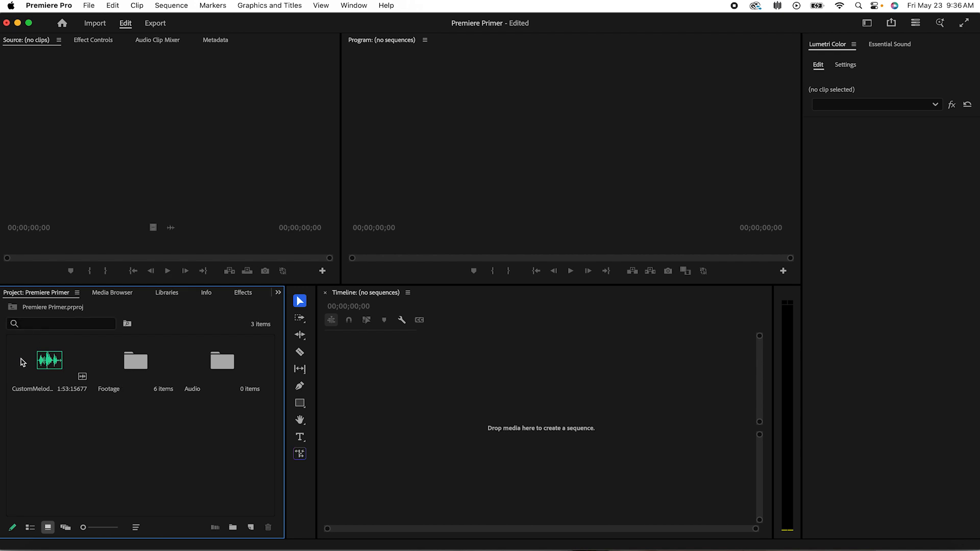
left_click_drag(49, 363, 227, 363)
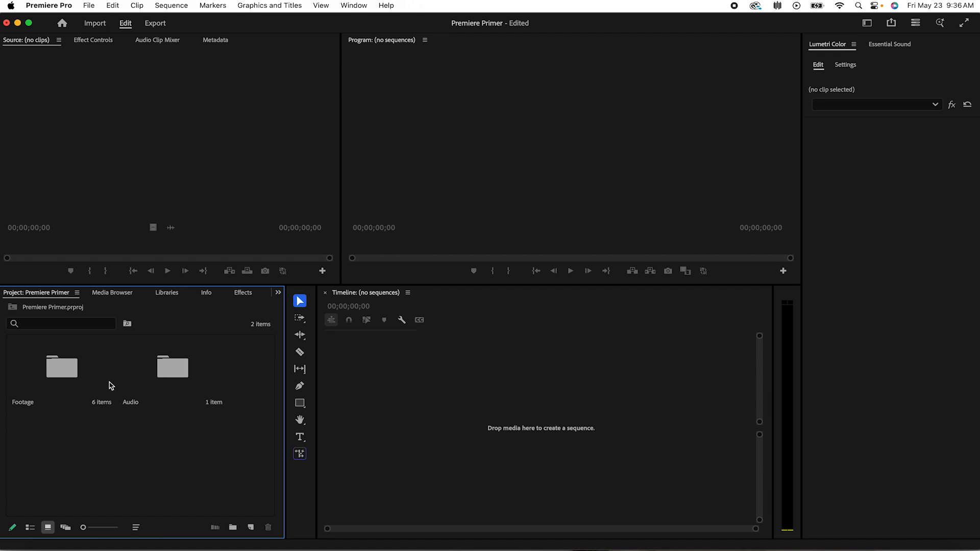
Try creating a sequence directly from the Subject.mp4 clip in the Footage bin, and delete that sequence.
double_click(57, 377)
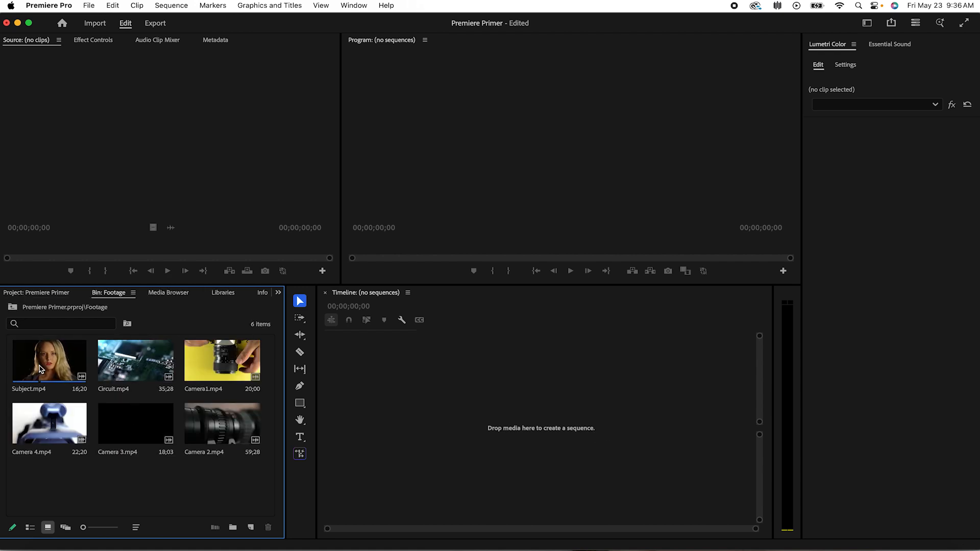
left_click_drag(40, 369, 431, 404)
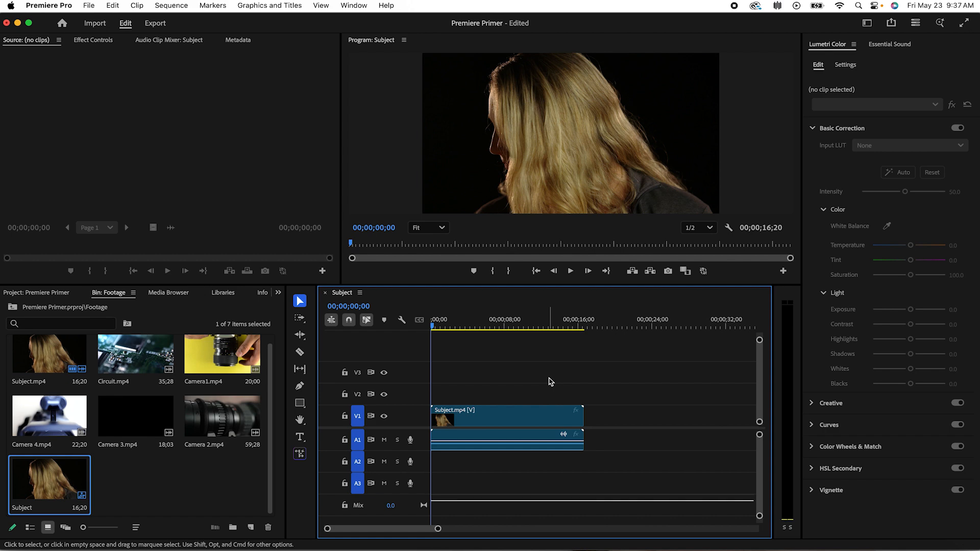
key("Delete")
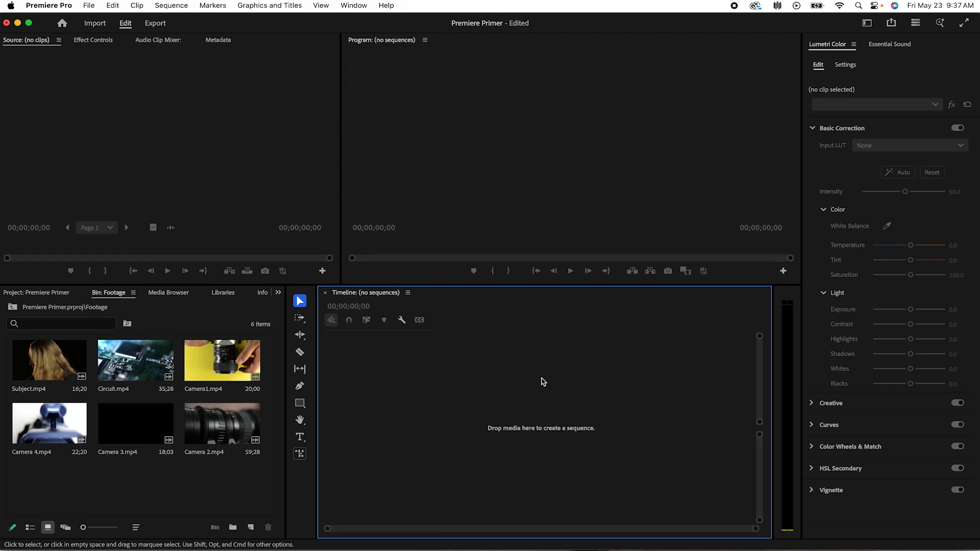
Create a bin named Sequences at the top level of the project.
left_click(59, 295)
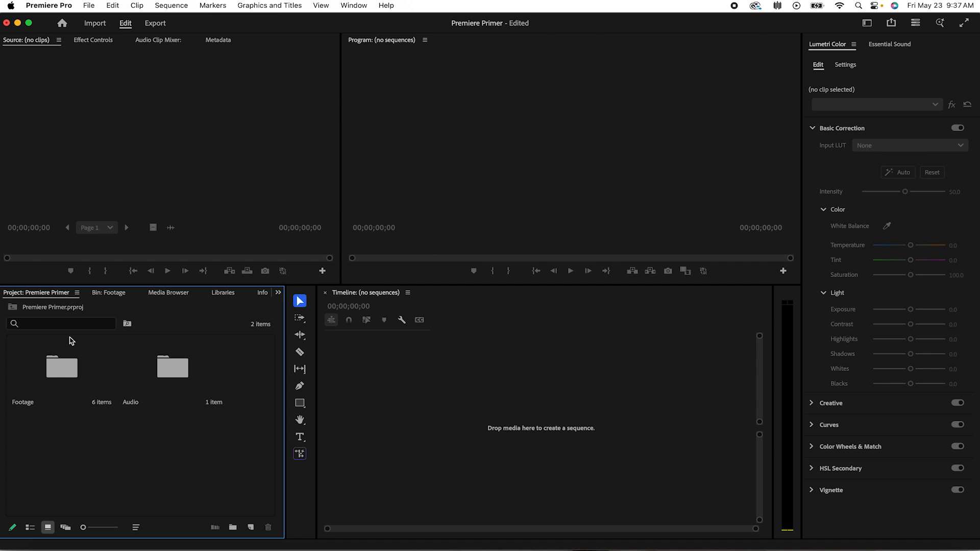
left_click(235, 529)
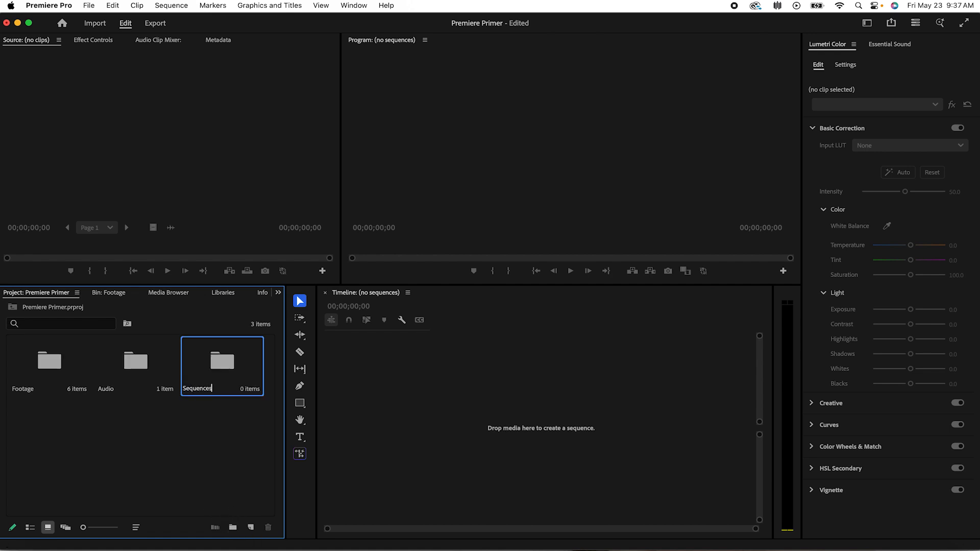
type("Sequences")
left_click(200, 473)
Create a sequence named Premiere Primer inside the Sequences bin, using the HD 1080p 29.97 fps preset.
double_click(225, 359)
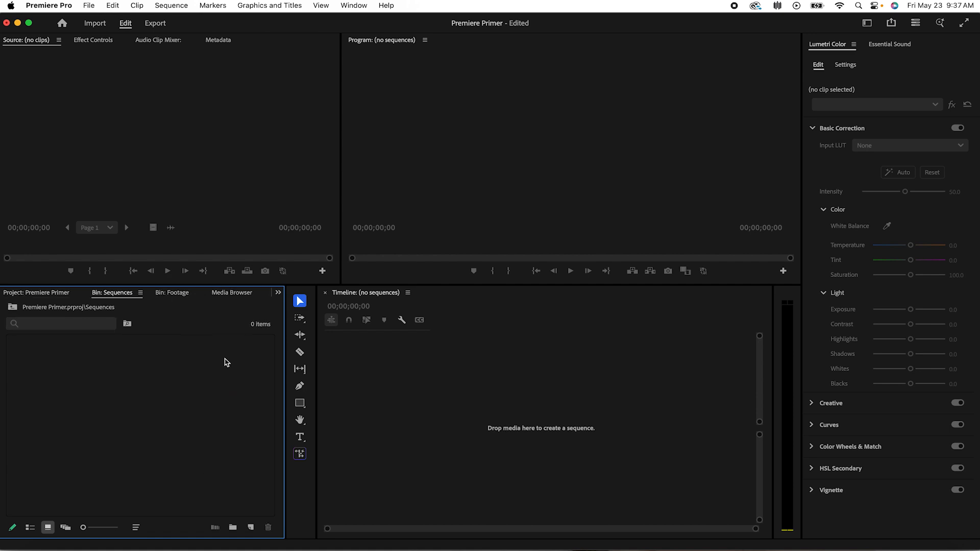
left_click(251, 528)
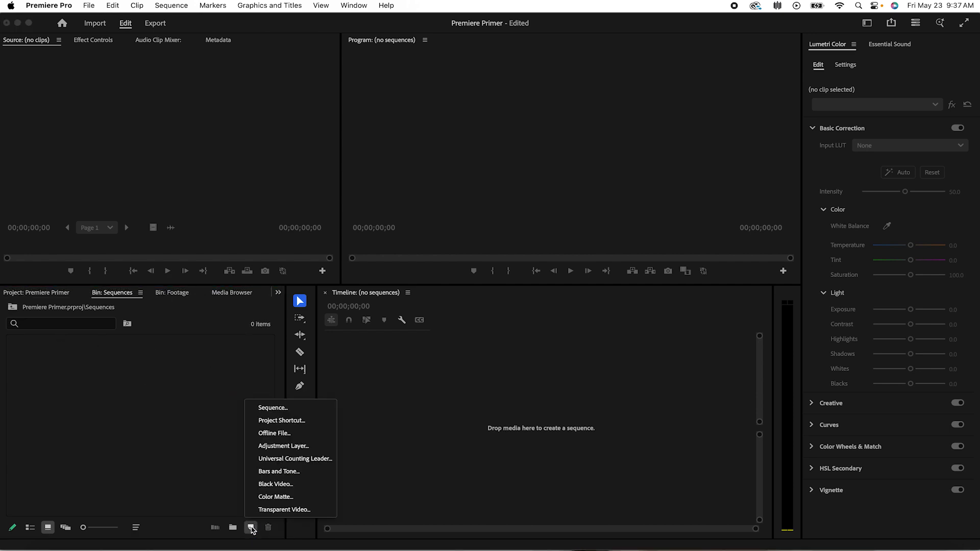
left_click(294, 412)
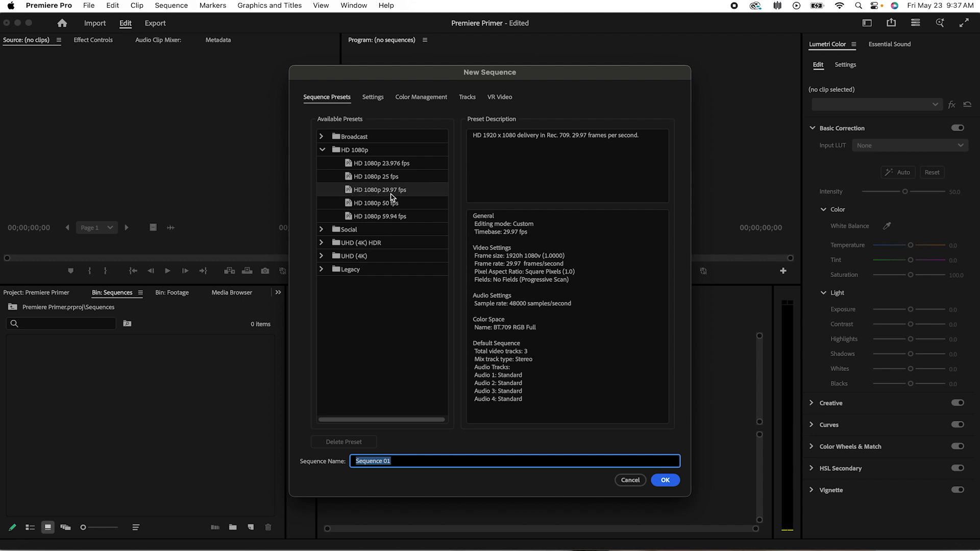
type("Premiere Primer")
left_click(665, 480)
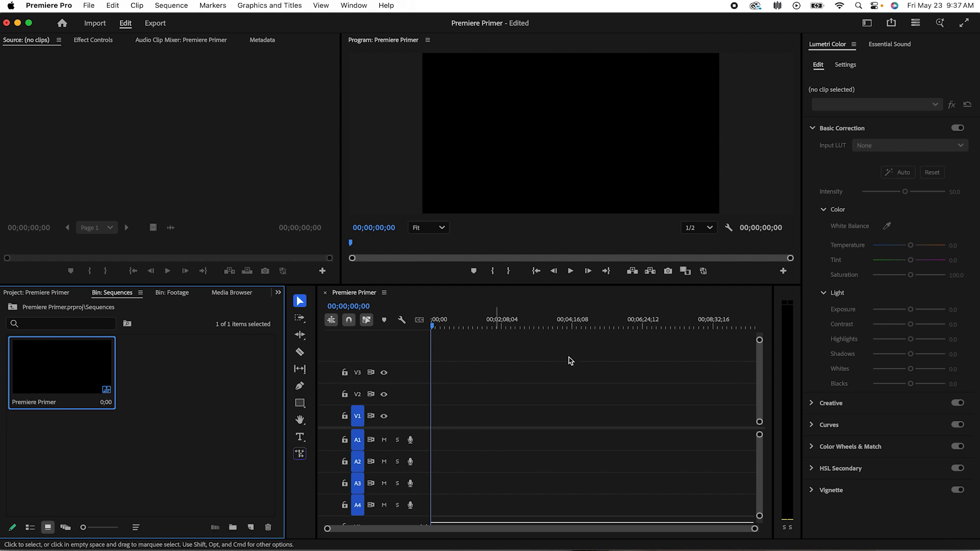
Place Camera1, Camera 2, Camera 4 and Subject from the Footage bin end to end on track V1 of the sequence.
left_click(64, 294)
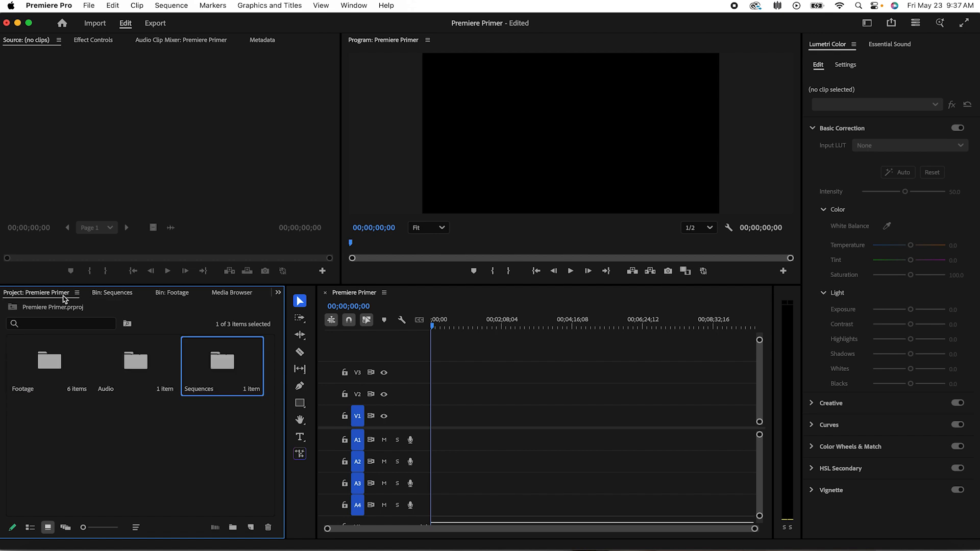
double_click(62, 371)
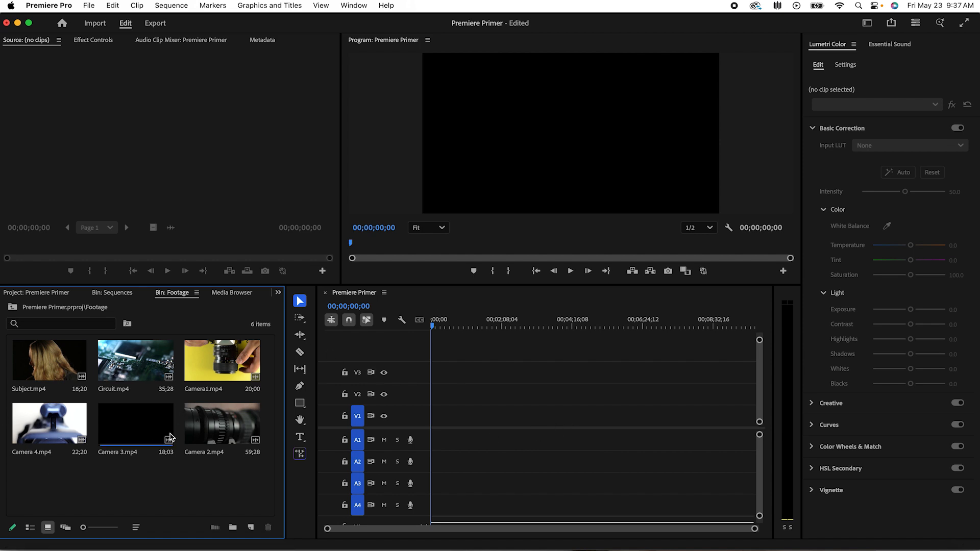
left_click(204, 360)
left_click_drag(204, 359, 436, 416)
left_click_drag(223, 428, 444, 428)
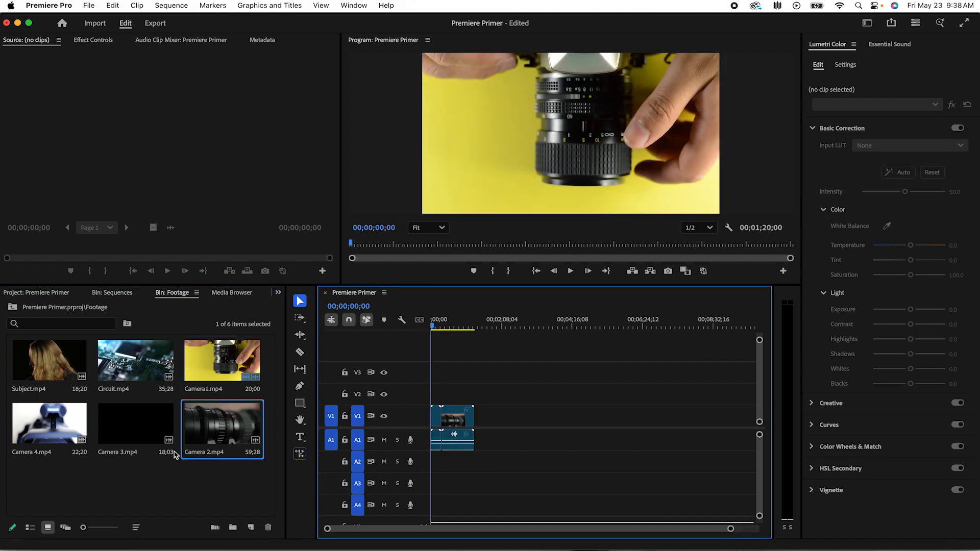
left_click_drag(62, 427, 482, 431)
left_click_drag(49, 362, 498, 420)
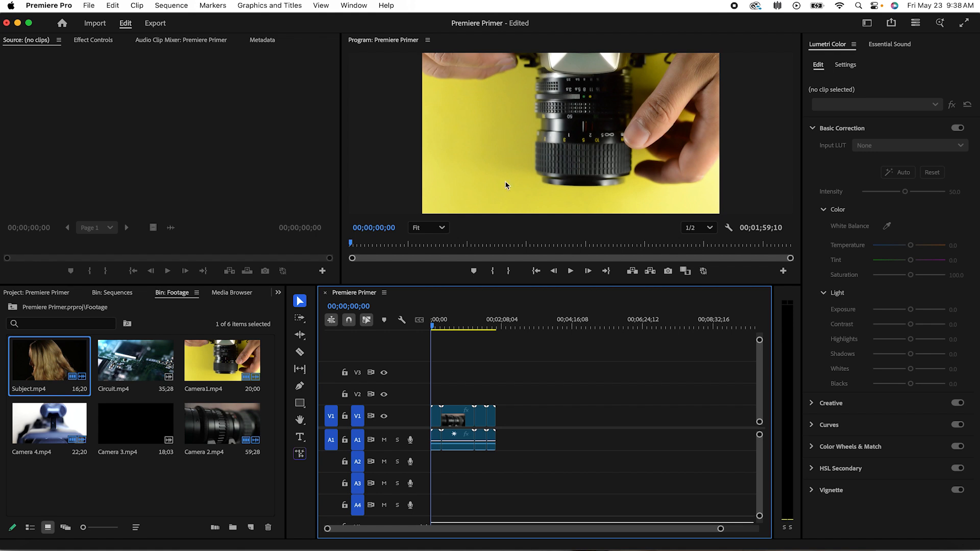
Scrub the playhead through the assembled clips to 00;00;32;29.
mouse_move(435, 329)
left_mouse_down()
mouse_move(476, 330)
mouse_move(451, 327)
left_mouse_up()
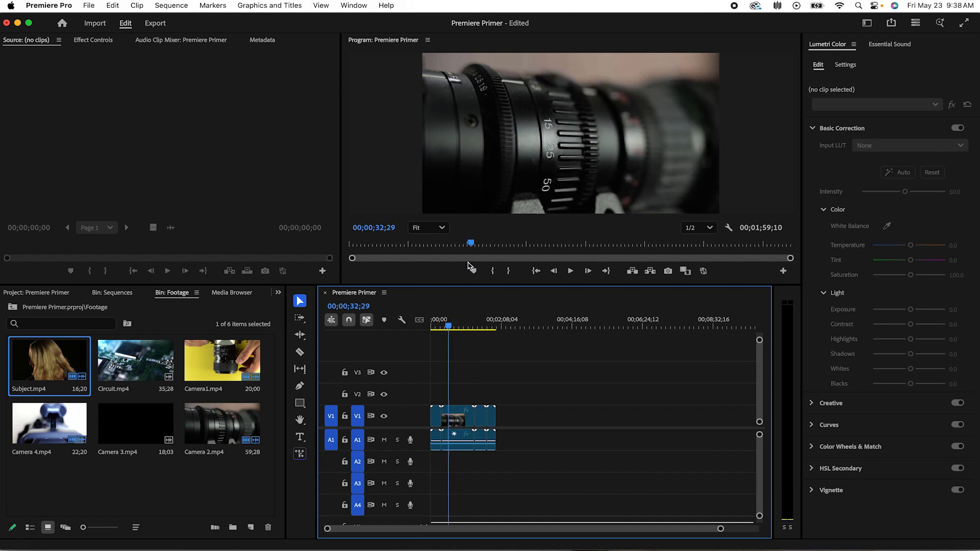
Scrub the playhead across the assembled clips and stop within Camera1 at 00;00;08;00.
left_click_drag(475, 246, 608, 244)
mouse_move(471, 328)
left_mouse_down()
mouse_move(485, 329)
mouse_move(437, 327)
mouse_move(434, 336)
mouse_move(457, 329)
left_mouse_up()
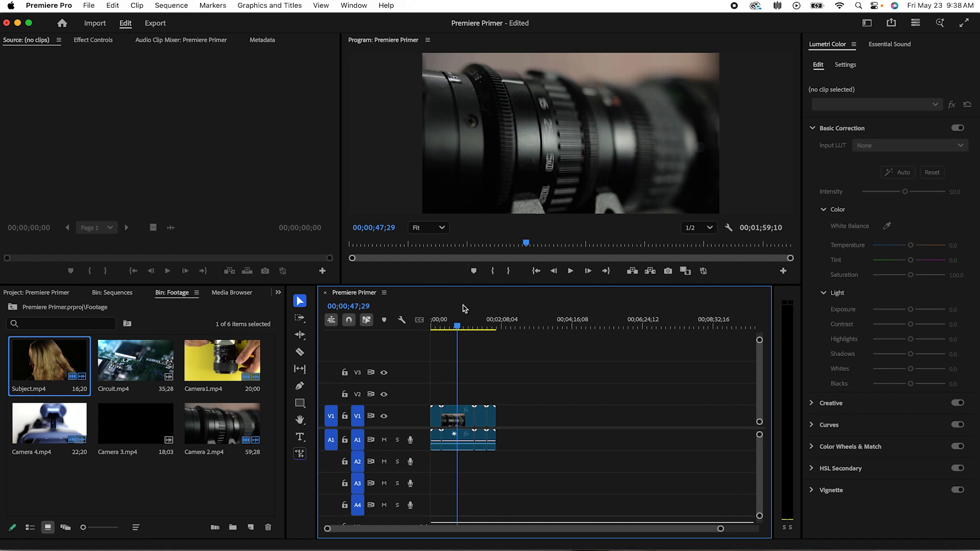
left_click_drag(459, 329, 437, 329)
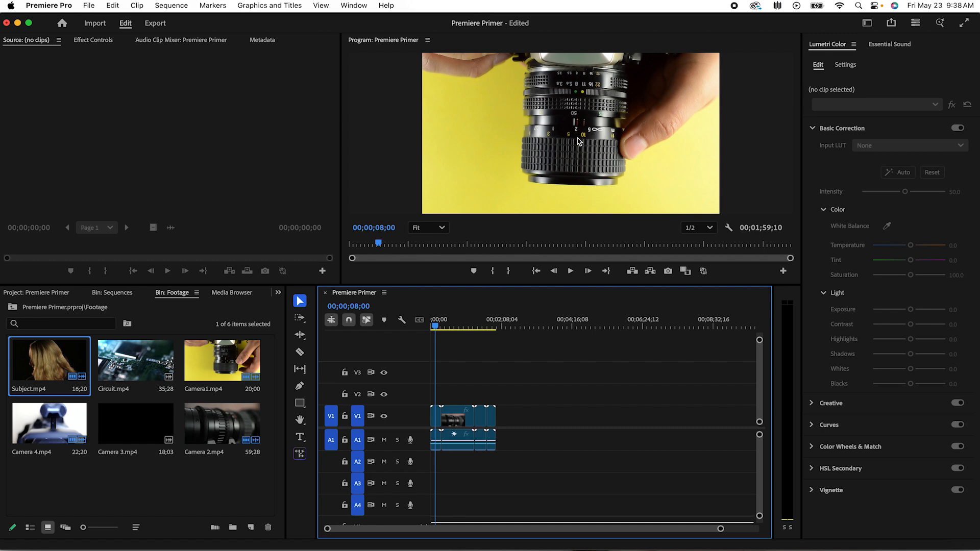
Zoom the Program Monitor picture in and out, and reset its zoom level to Fit.
scroll(578, 141, "up", 5)
scroll(579, 142, "down", 10)
scroll(578, 141, "up", 6)
scroll(578, 141, "down", 2)
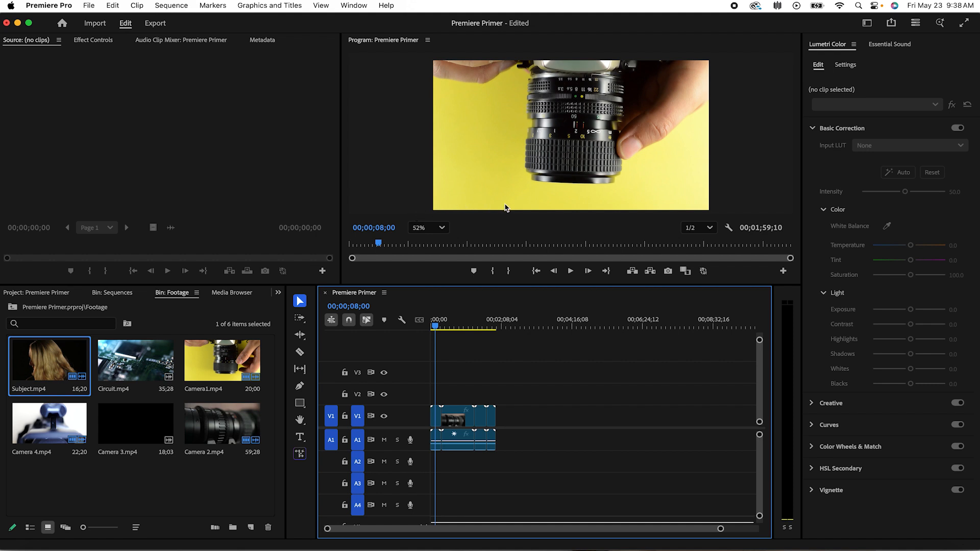
left_click(442, 228)
left_click(432, 251)
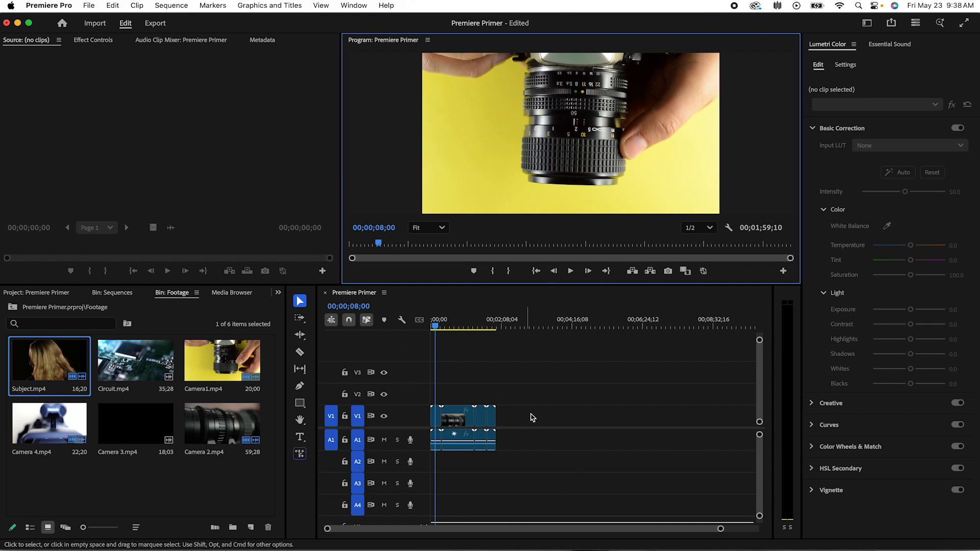
Zoom the timeline in horizontally until the four clips span most of its width.
left_click(493, 389)
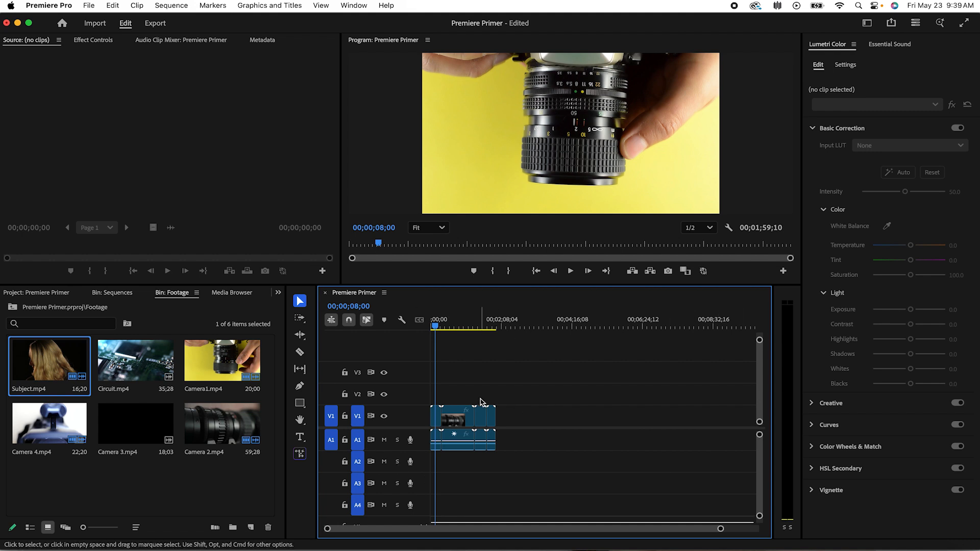
key("=")
key("=")
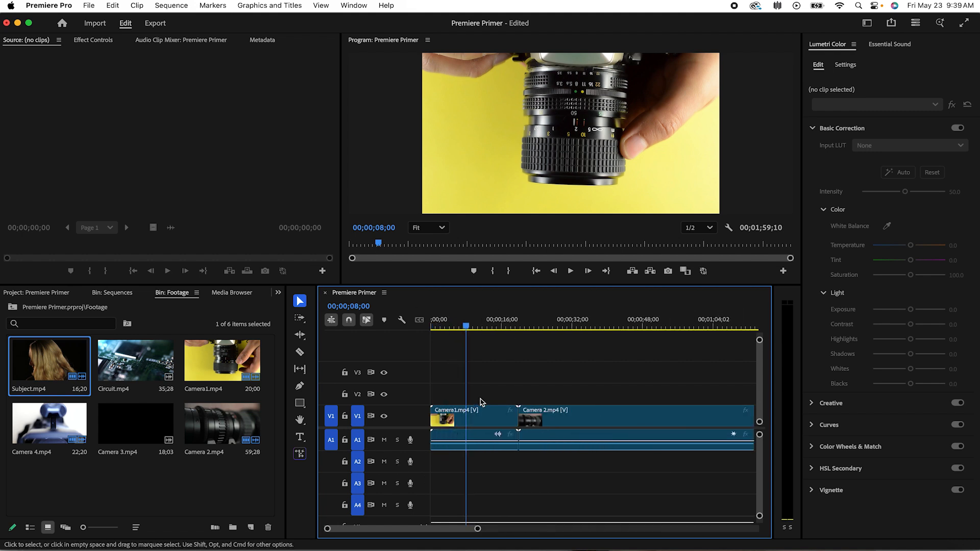
key("minus")
key("minus")
key("equal")
key("equal")
key("minus")
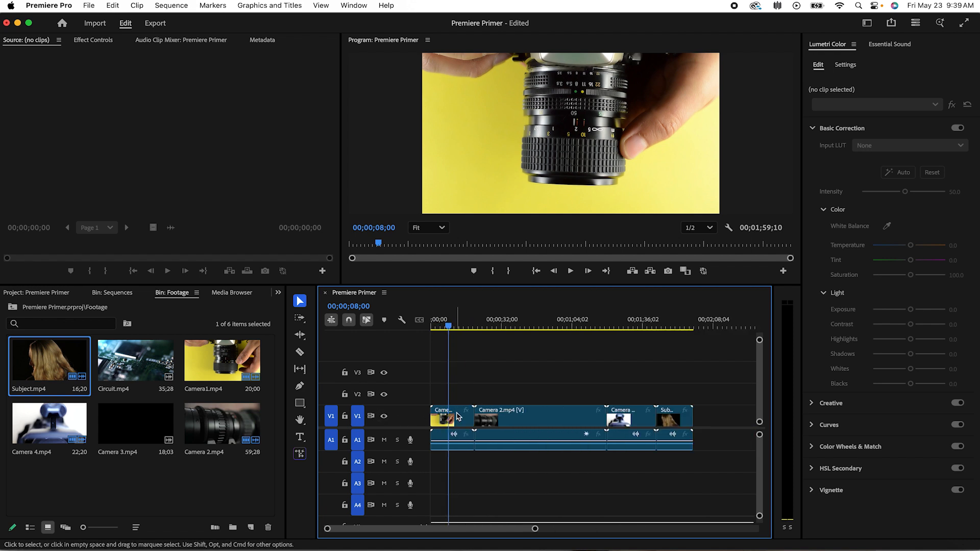
Increase the height of the video tracks until V1 shows large thumbnails and its keyframe controls.
key("super+equal")
key("super+equal")
key("super+equal")
key("super+equal")
key("super+equal")
key("super+equal")
key("super+equal")
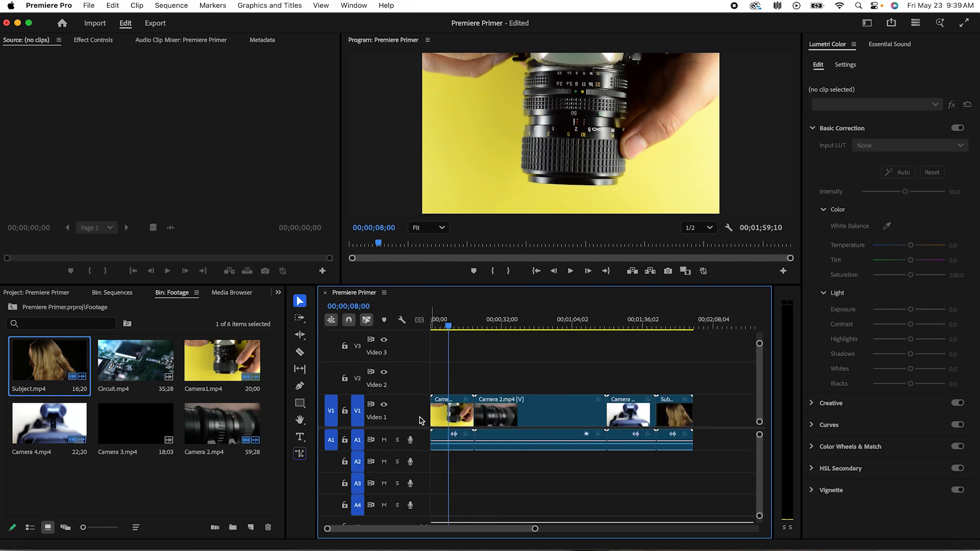
key("super+minus")
key("super+minus")
key("super+minus")
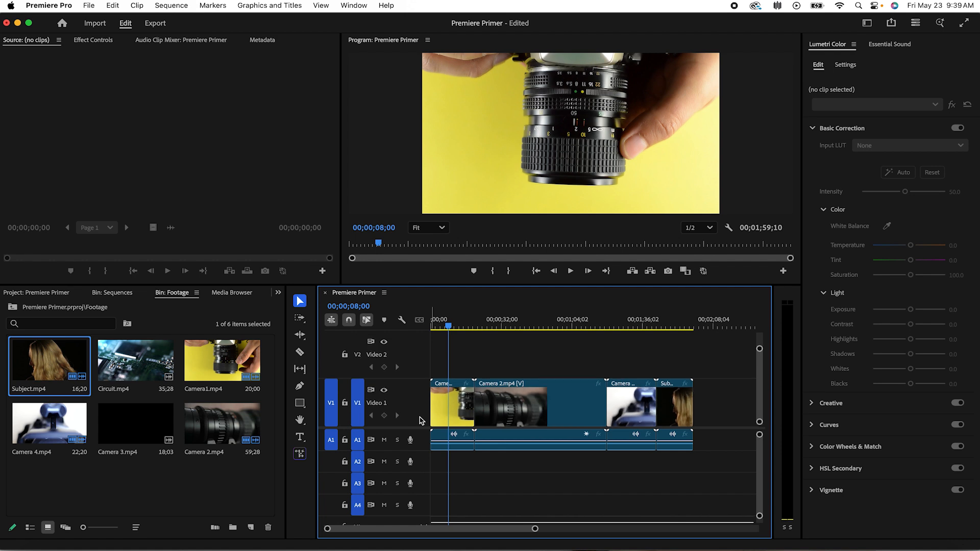
key("super+minus")
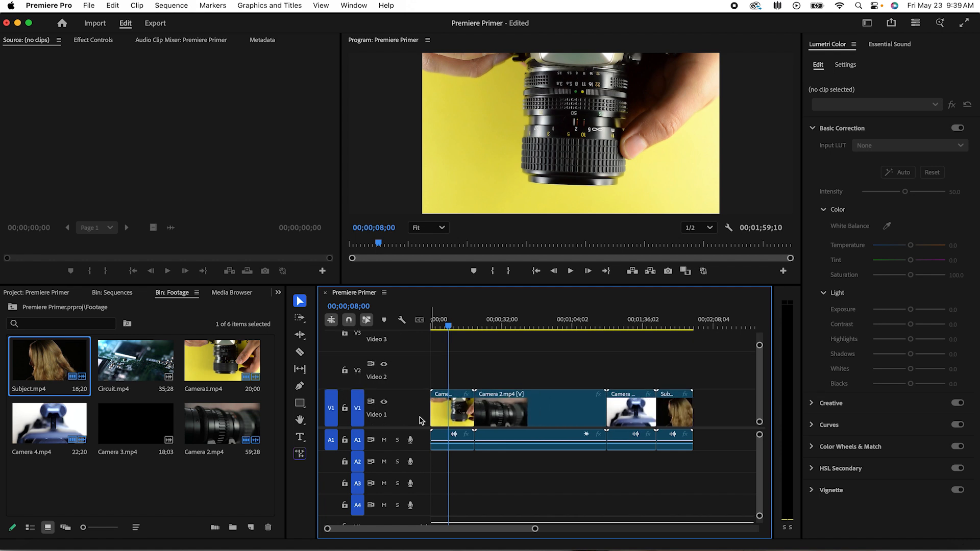
key("super+equal")
key("super+equal")
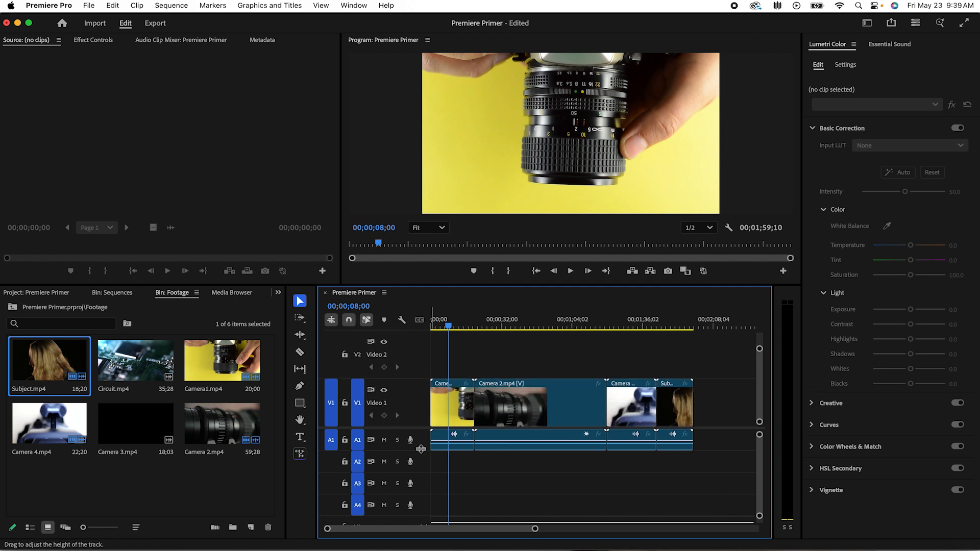
Increase the height of the audio tracks until their track names and channel labels show.
key("alt+equal")
key("alt+equal")
key("alt+equal")
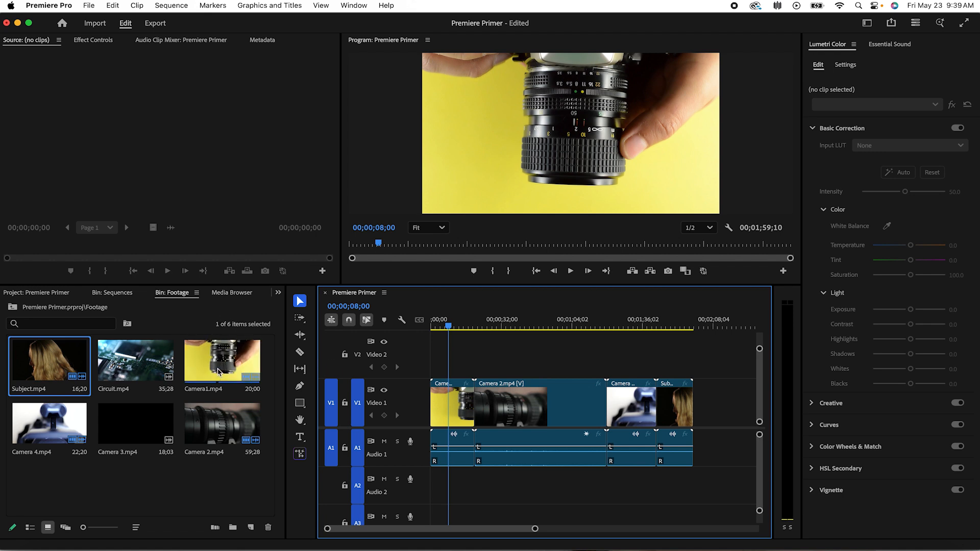
Open the Circuit clip in the Source Monitor and mark In at 00;00;13;16 and Out at 00;00;24;04.
double_click(158, 373)
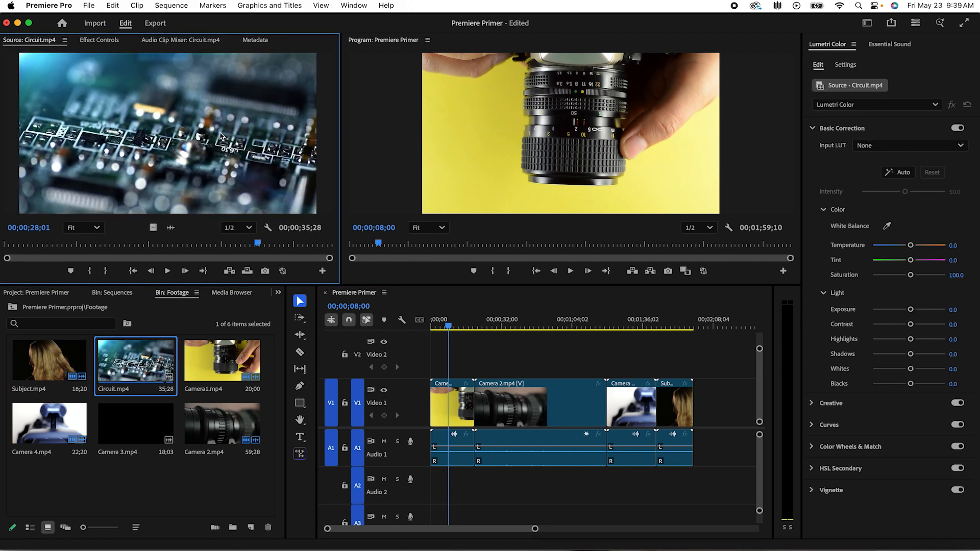
left_click_drag(257, 248, 309, 255)
left_click_drag(26, 273, 18, 273)
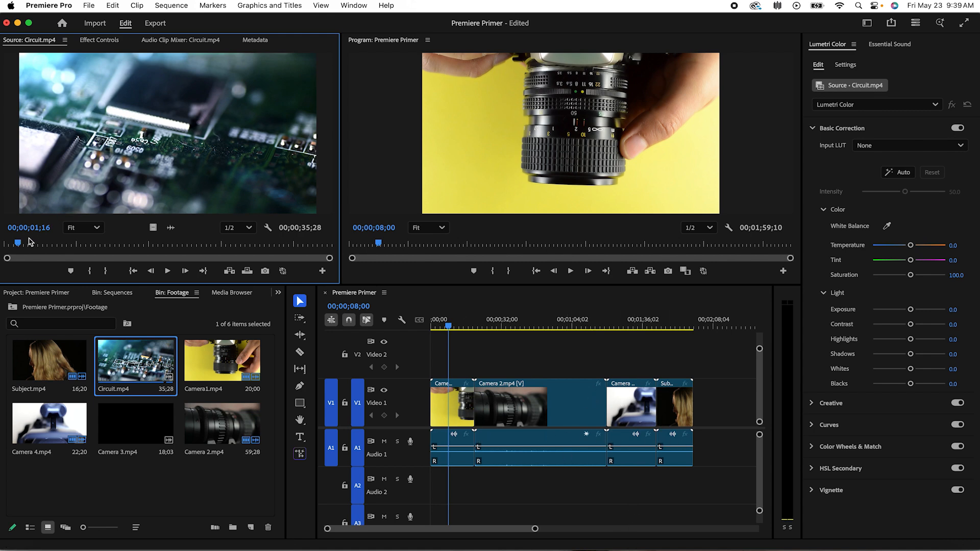
left_click_drag(18, 245, 100, 241)
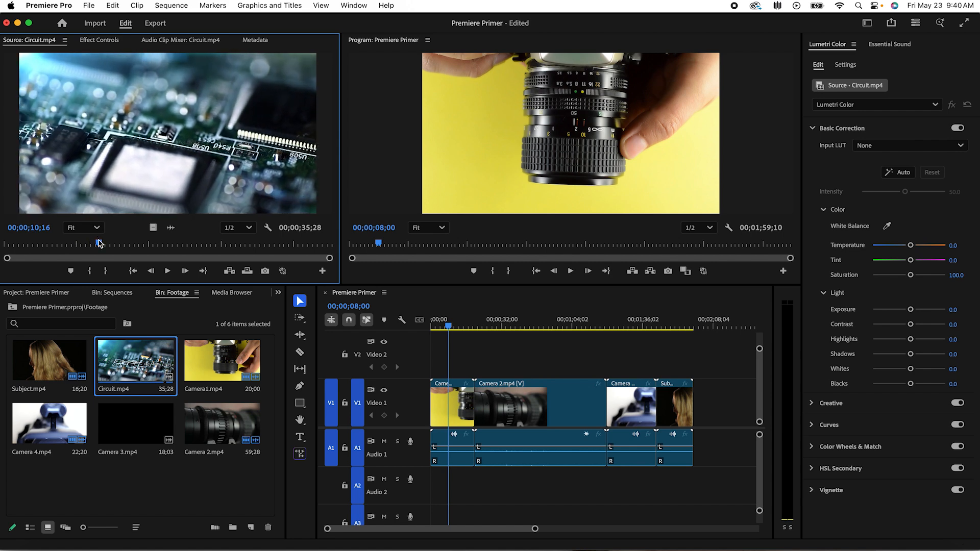
left_click_drag(100, 245, 128, 245)
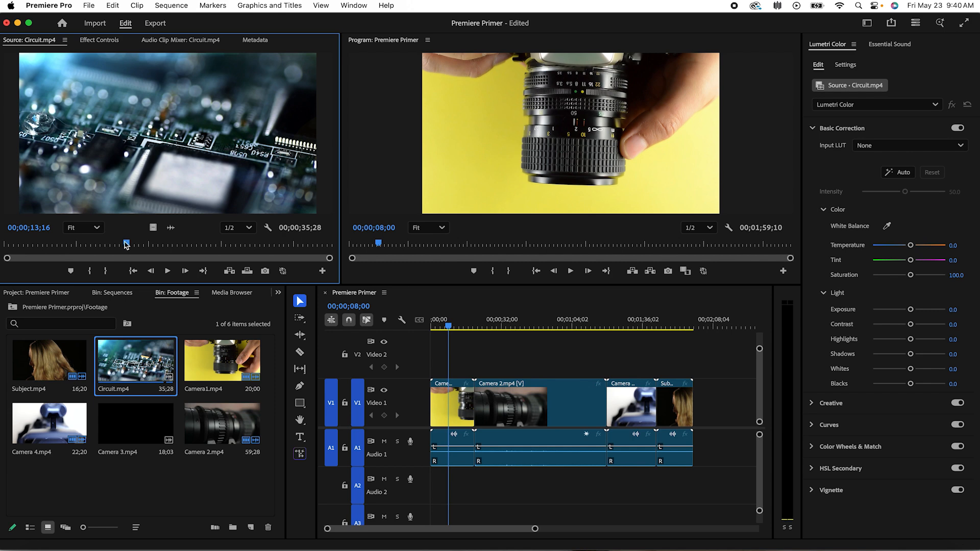
key("i")
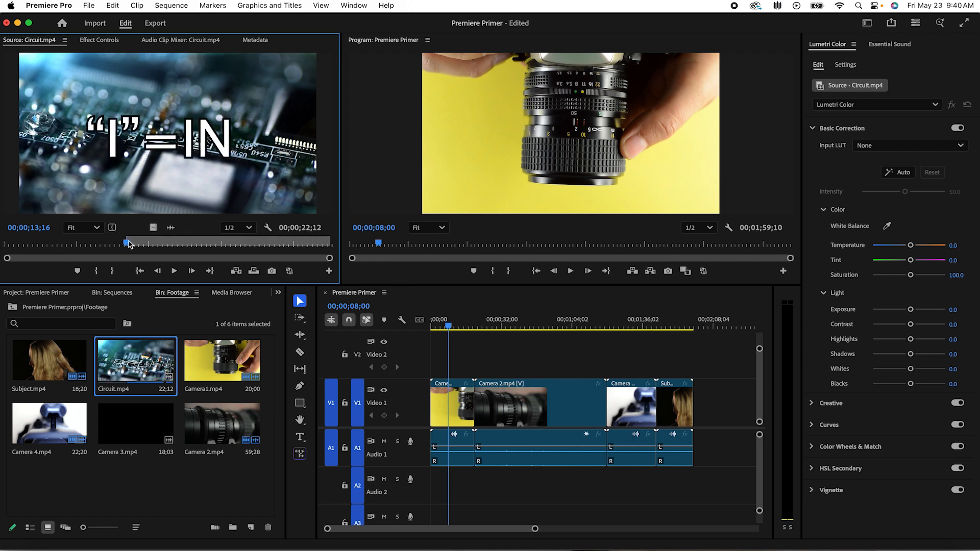
left_click_drag(127, 244, 224, 245)
key("o")
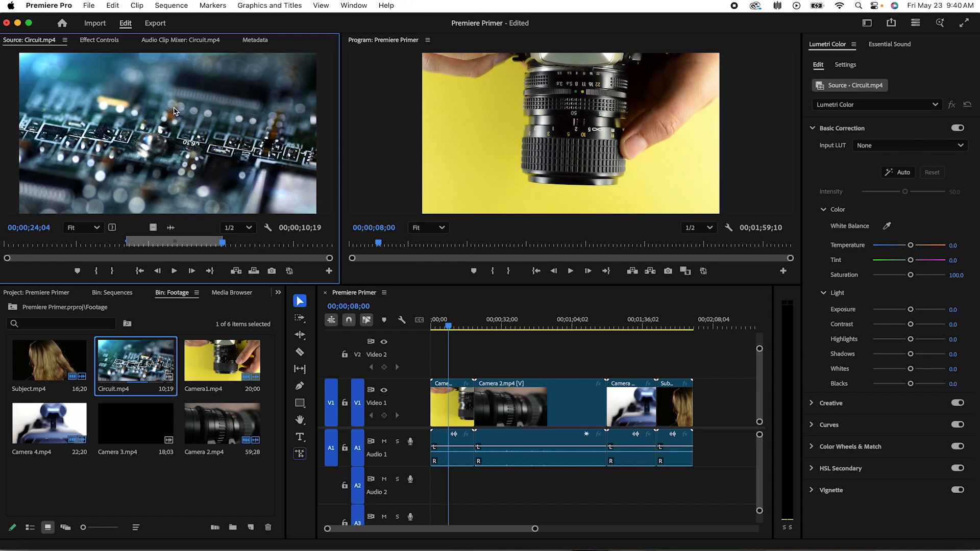
Append the marked Circuit section to the end of the sequence, followed by a second copy placed separately as video only and audio only.
left_click_drag(169, 130, 702, 409)
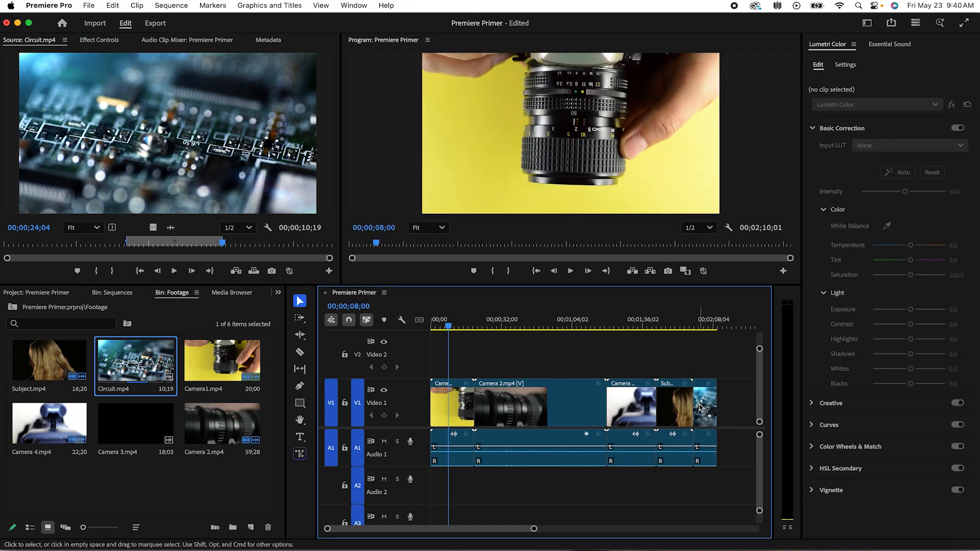
left_click(152, 232)
left_click_drag(329, 266, 723, 406)
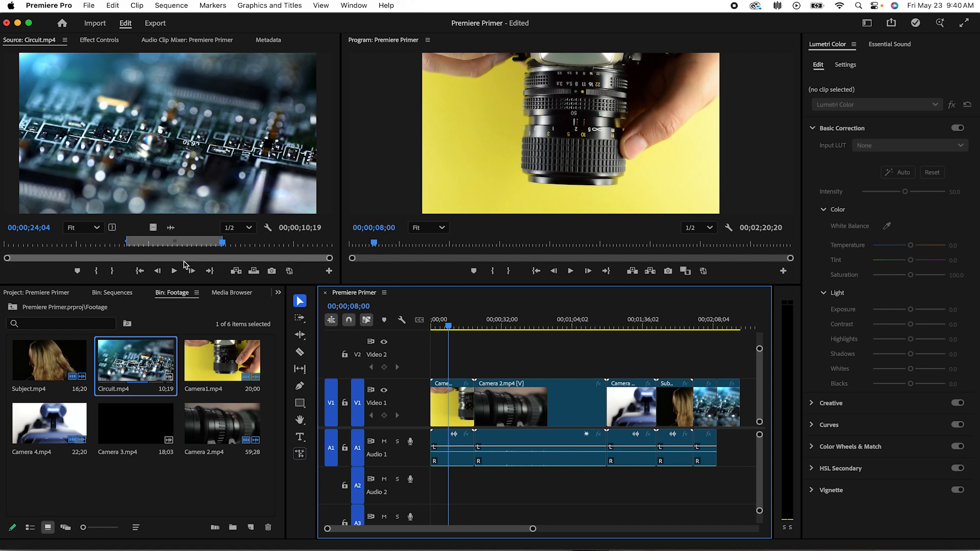
left_click_drag(169, 227, 722, 444)
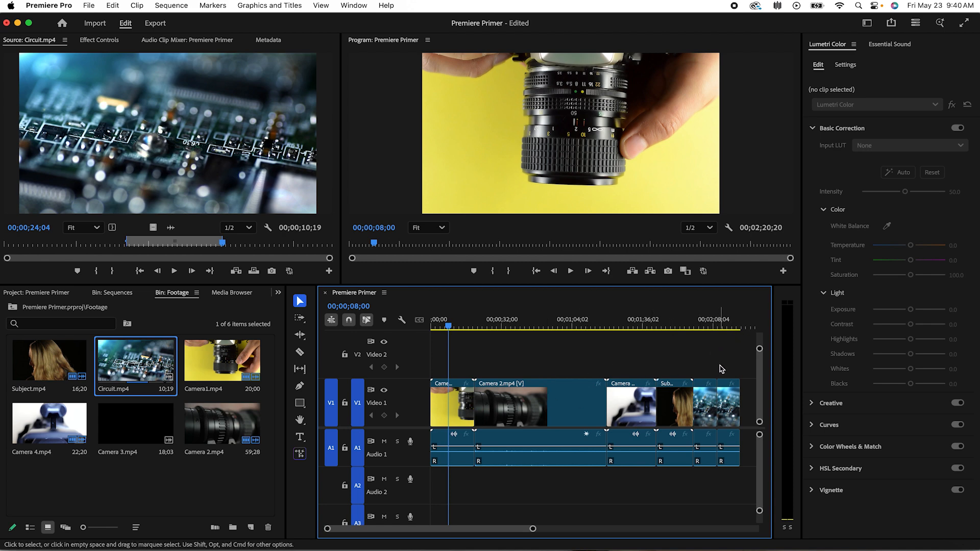
Delete both Circuit clips, including their audio, from the end of the sequence.
left_click_drag(708, 363, 740, 458)
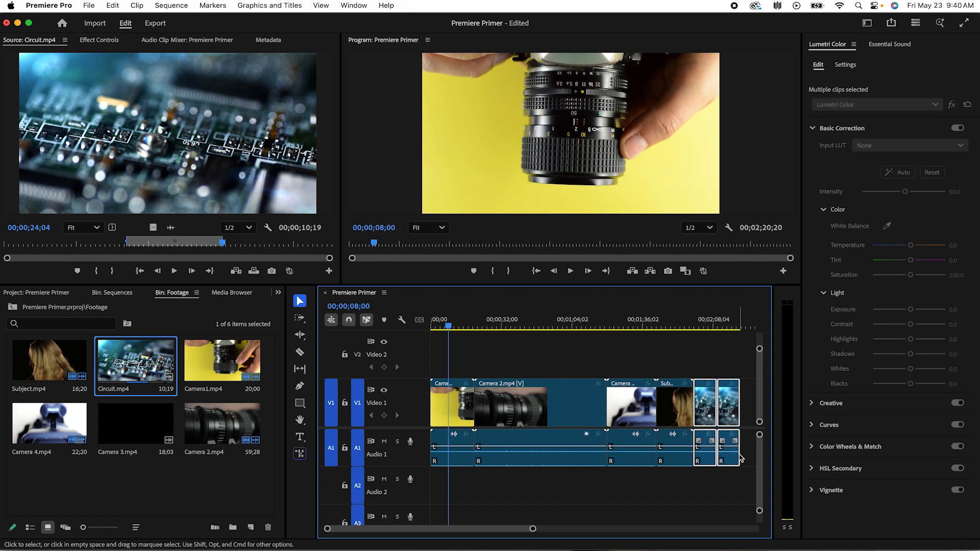
key("Delete")
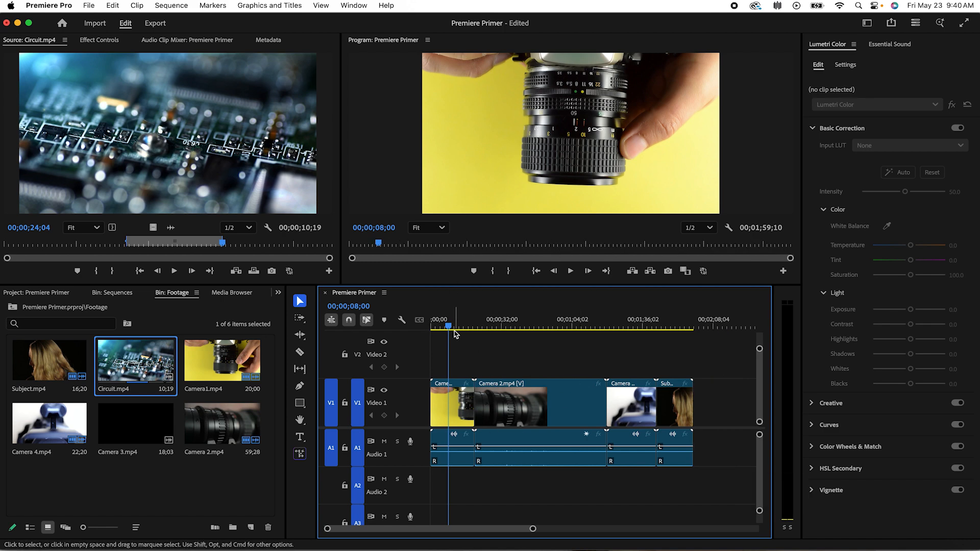
Set the playhead to 00;00;19;14 and shift Subject, Camera 4 and Camera 2 about 27 seconds to the right, opening a gap after Camera1.
mouse_move(456, 335)
left_mouse_down()
mouse_move(646, 336)
mouse_move(474, 335)
left_mouse_up()
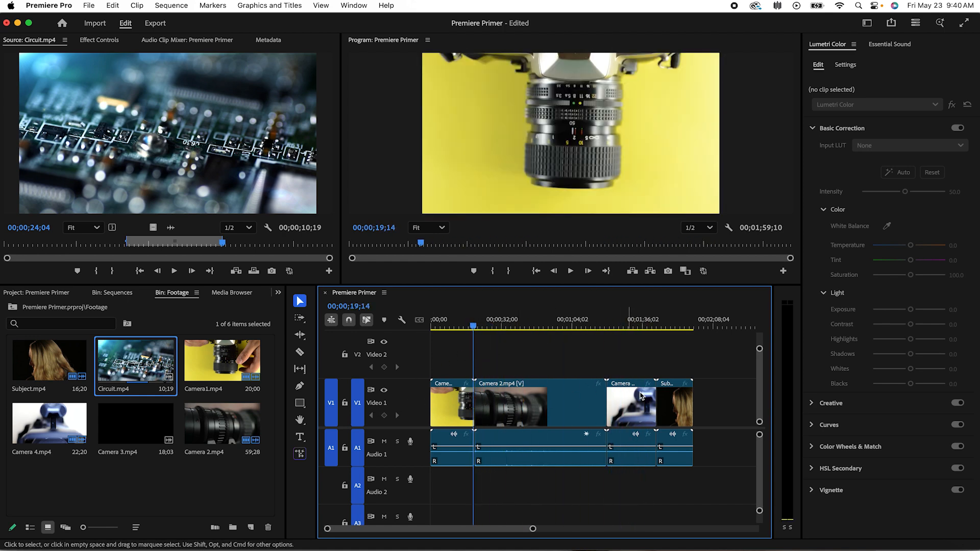
left_click(679, 404)
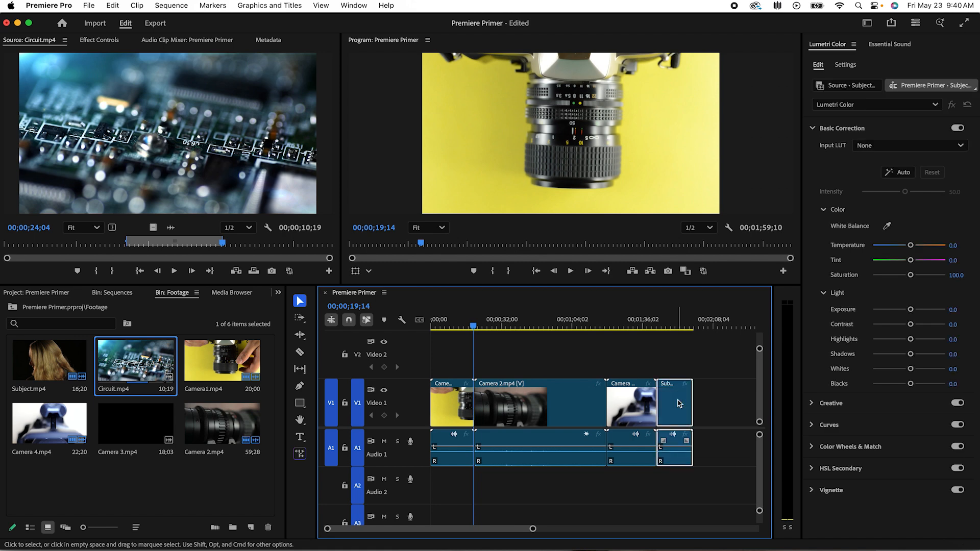
left_click_drag(678, 405, 738, 404)
left_click_drag(640, 412, 685, 411)
left_click_drag(518, 406, 578, 406)
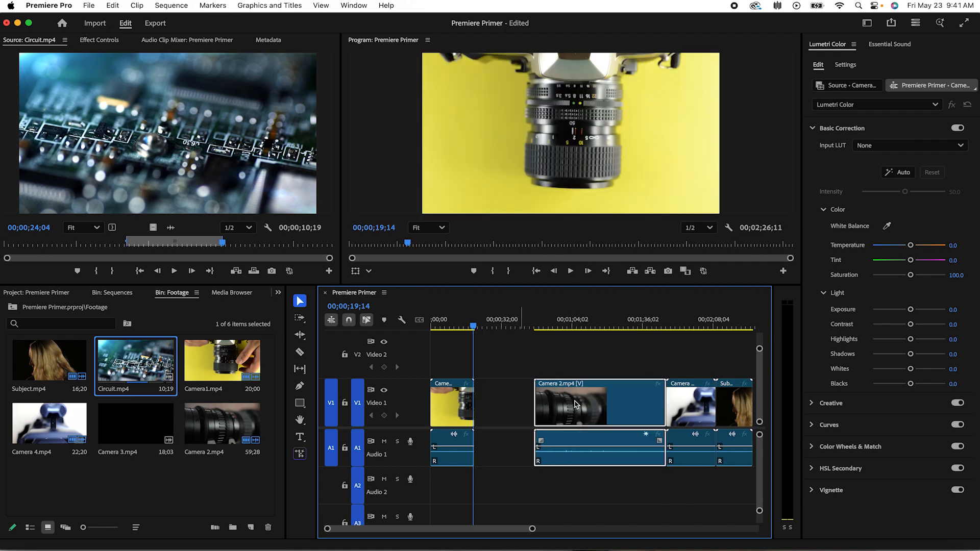
Place Subject directly after Camera1, and close up Camera 2 and Camera 4 behind it on V1.
left_click_drag(748, 403, 509, 410)
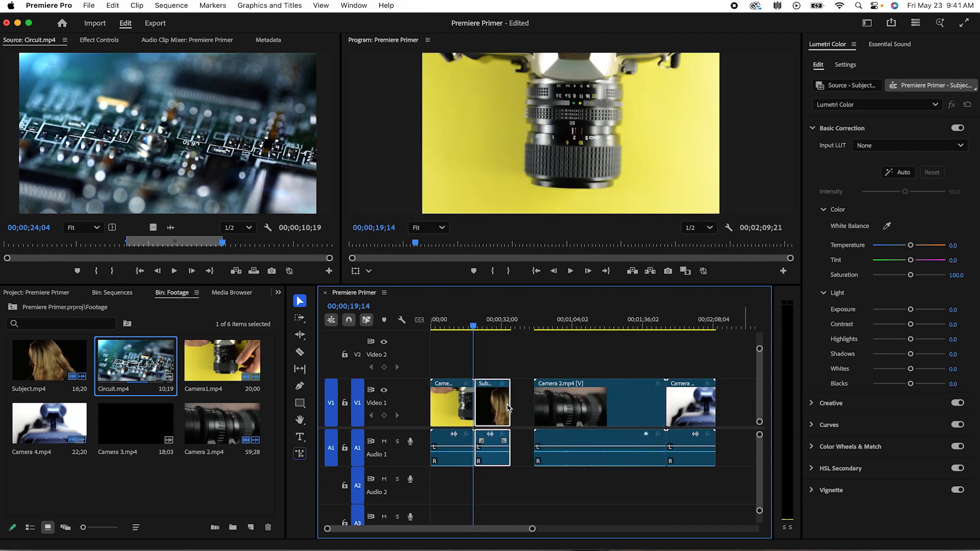
left_click_drag(578, 388, 556, 388)
left_click_drag(687, 389, 644, 413)
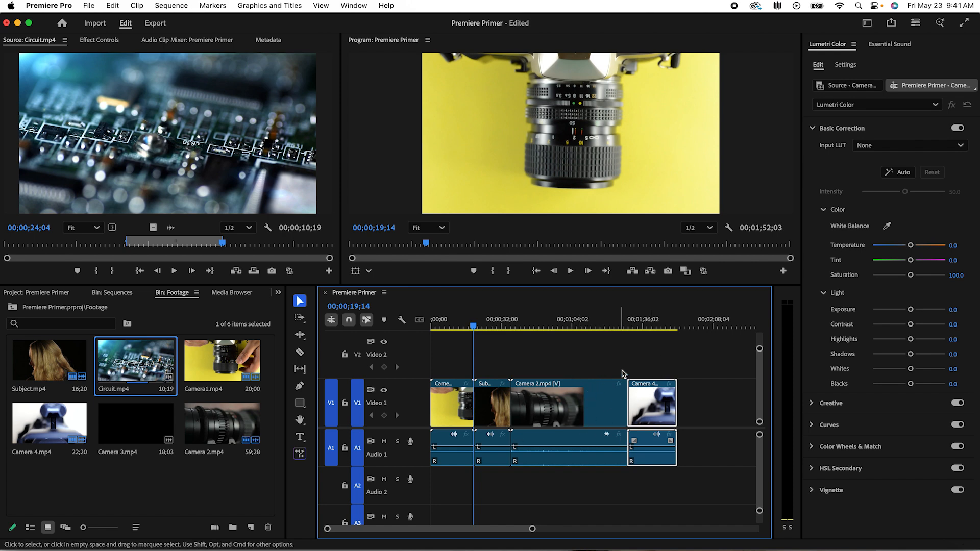
Trim Camera 2 at both edges to a duration of 00;00;51;28, and place it and Camera 4 end to end after Subject.
left_click_drag(644, 386, 712, 390)
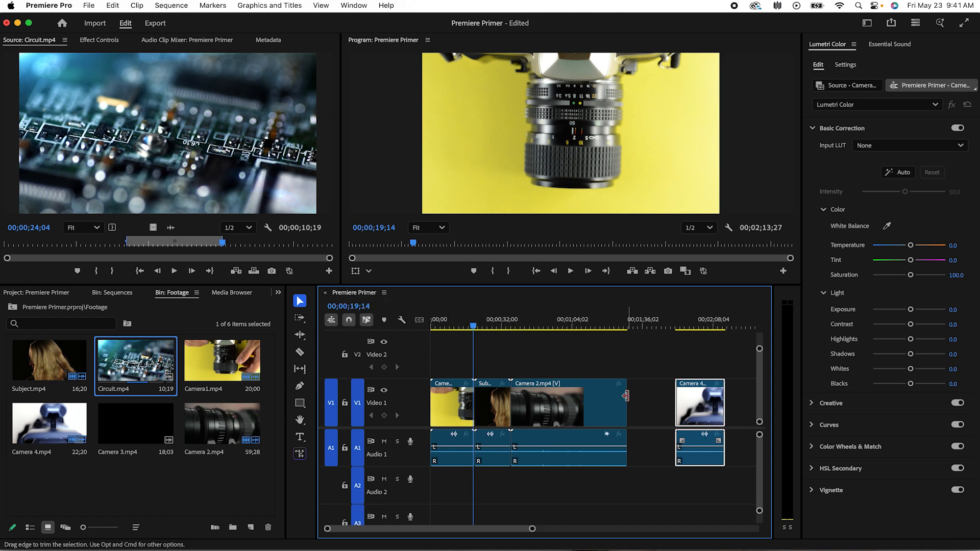
mouse_move(626, 396)
left_mouse_down()
mouse_move(642, 400)
mouse_move(524, 403)
mouse_move(621, 394)
left_mouse_up()
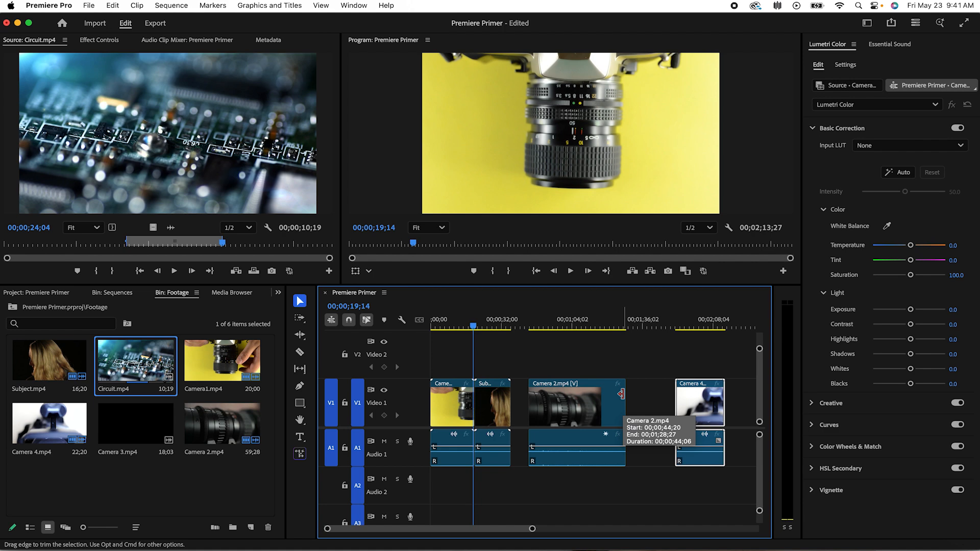
left_click_drag(621, 395, 655, 392)
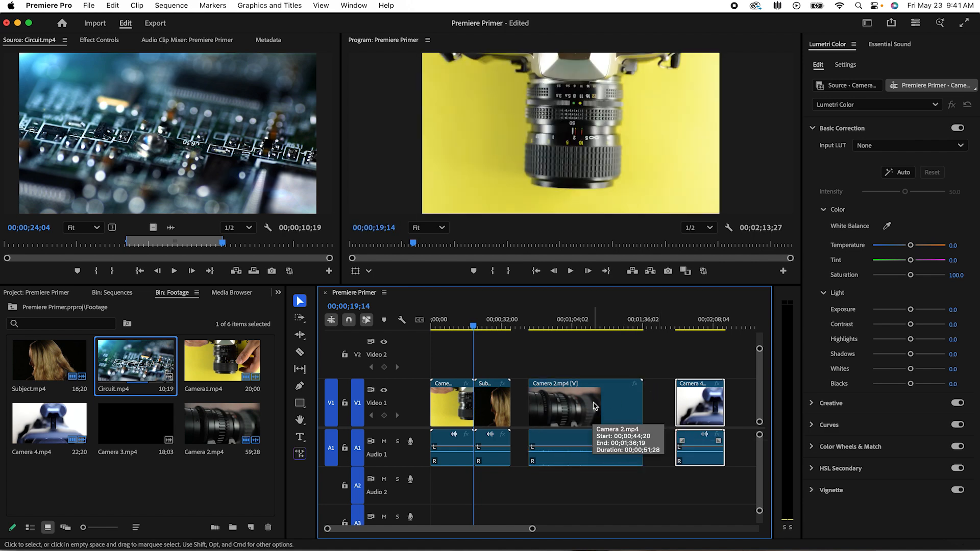
left_click_drag(570, 405, 551, 405)
left_click_drag(690, 412, 637, 412)
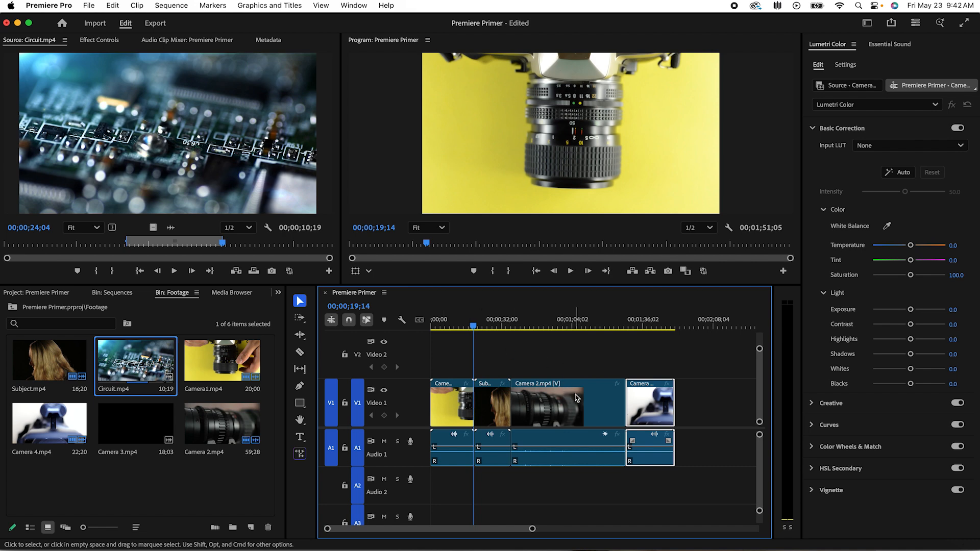
Split the Camera 2 clip into three segments with the Razor tool, and return to the Selection tool.
left_click(301, 353)
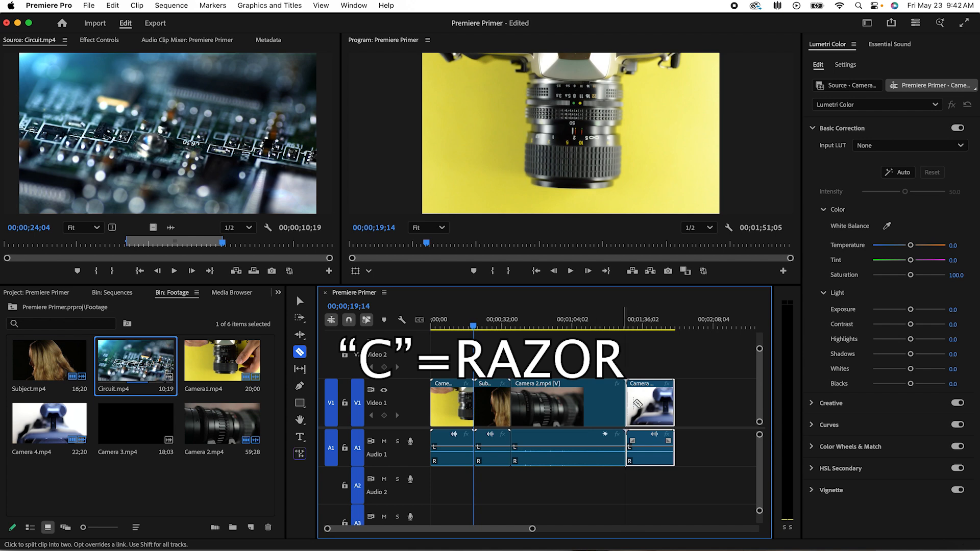
left_click(541, 411)
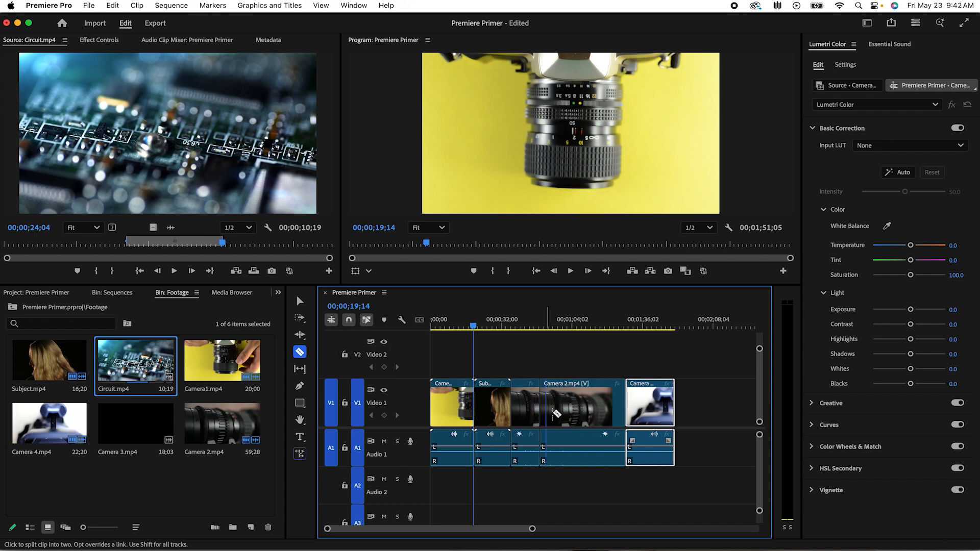
left_click(581, 409)
key("v")
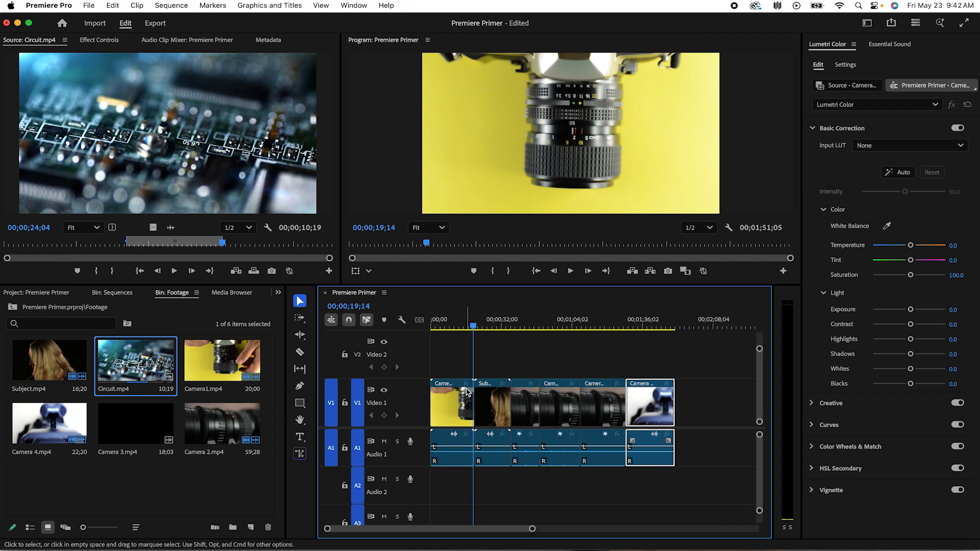
Place the first Camera 2 segment after Camera 4 and lengthen it by about one second; shift the other two earlier, the middle one against Subject.
left_click_drag(533, 397, 713, 396)
left_click_drag(560, 413, 529, 408)
left_click_drag(598, 406, 583, 407)
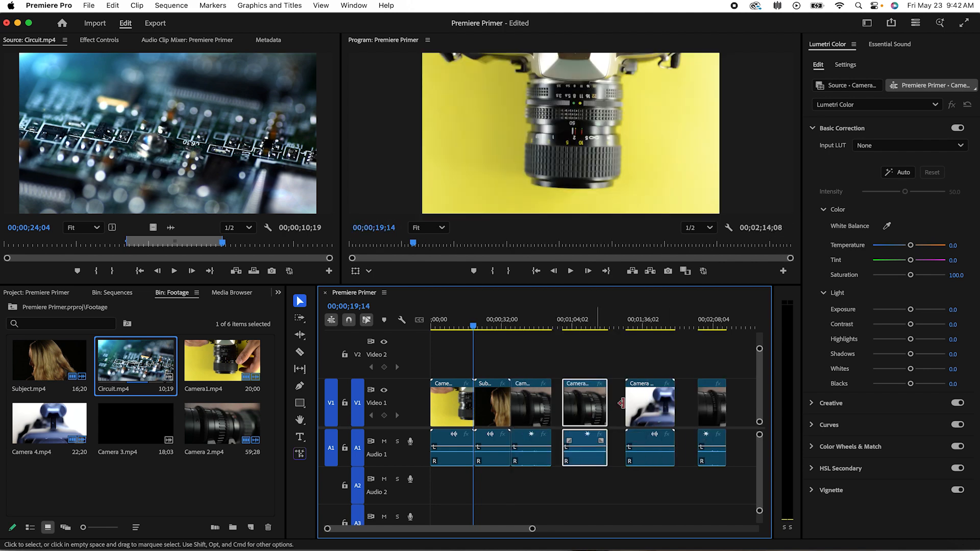
left_click_drag(729, 392, 720, 392)
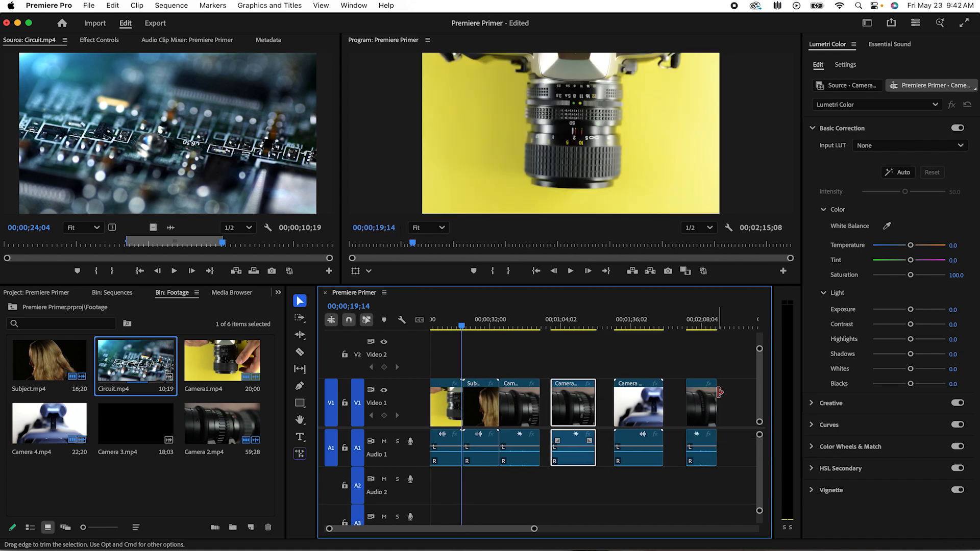
scroll(599, 394, "left", 1)
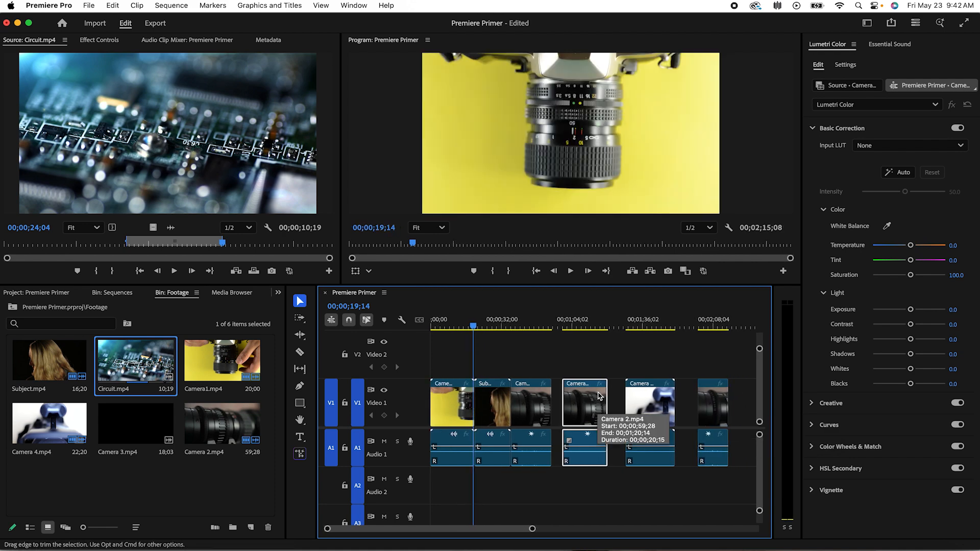
Stack the last Camera 2 segment before Camera 4 on V2 over Subject, its audio on A2, and preview it with V2 output off and on.
scroll(408, 401, "up", 2)
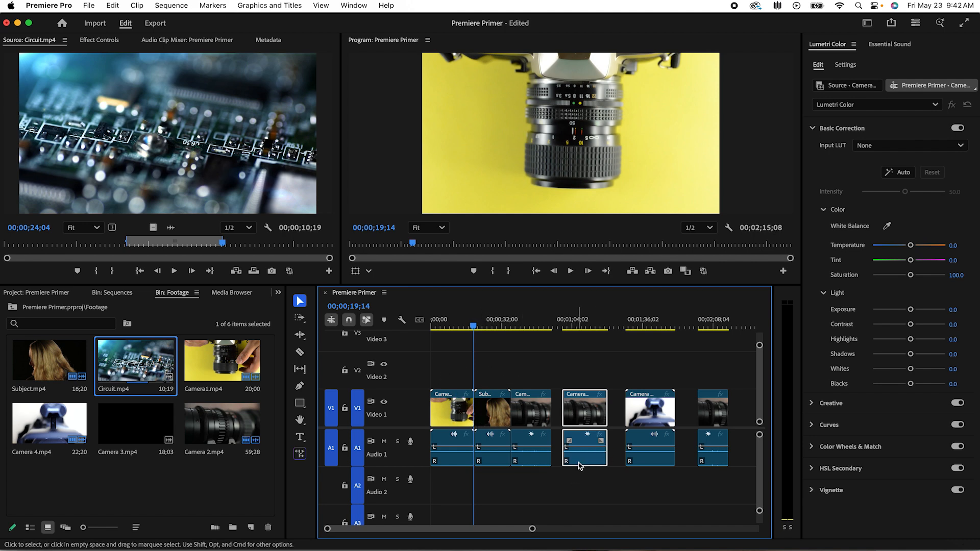
left_click_drag(580, 460, 581, 495)
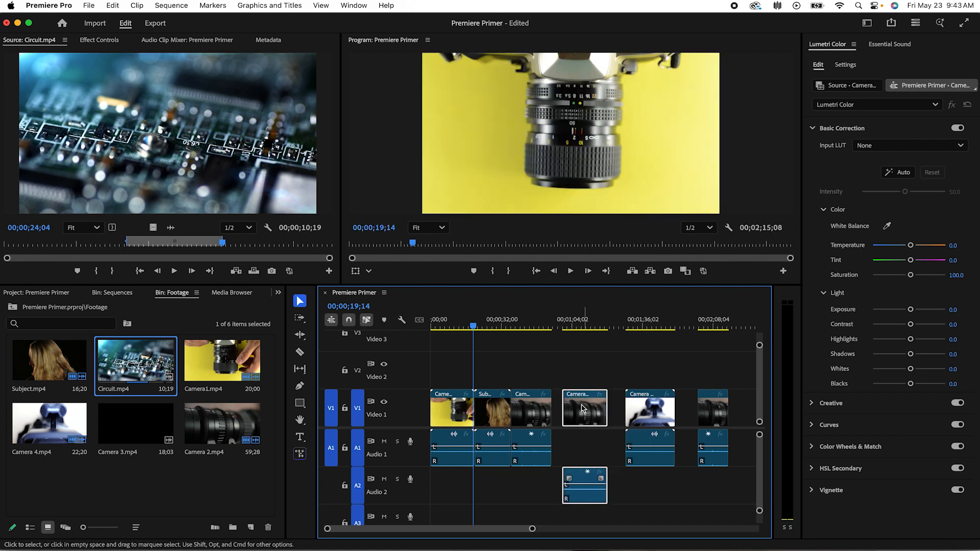
left_click_drag(582, 397, 499, 379)
key("space")
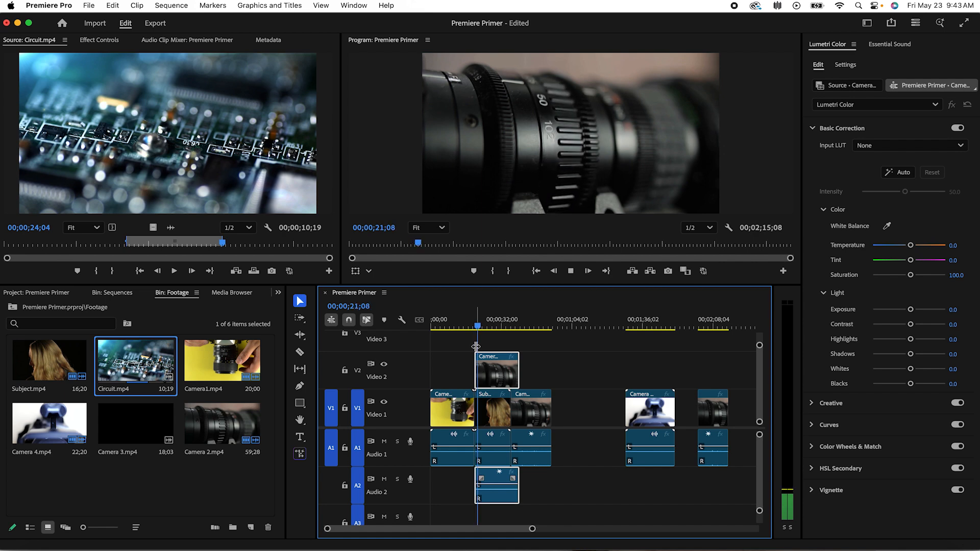
key("space")
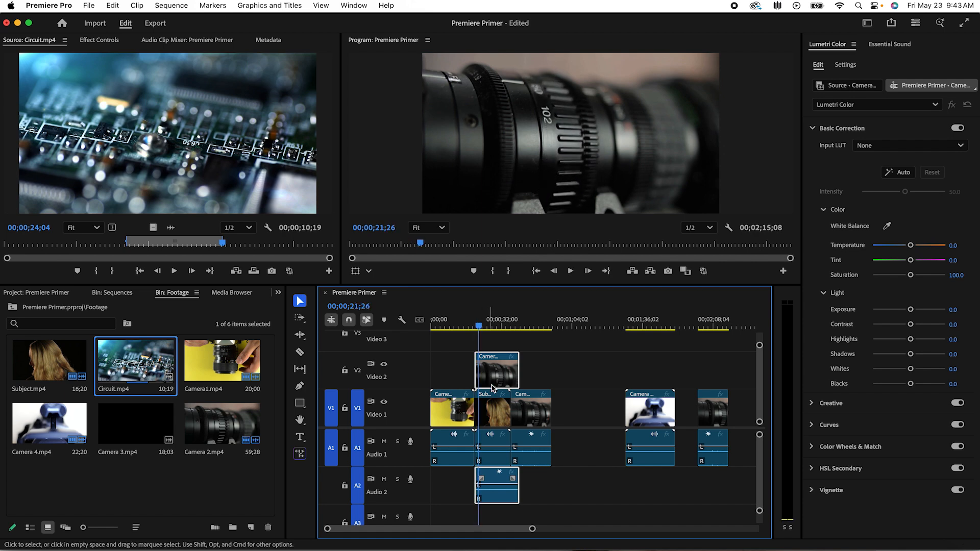
left_click(384, 364)
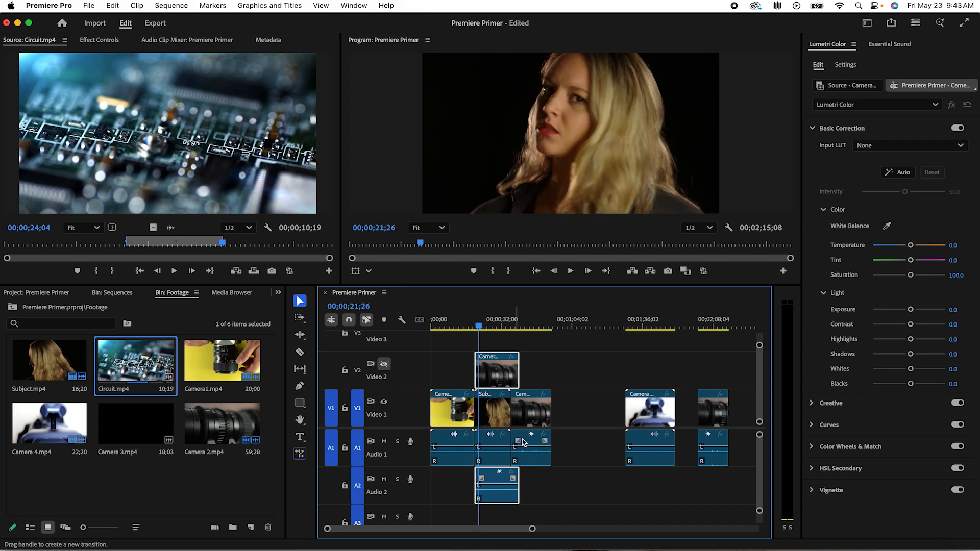
left_click(384, 364)
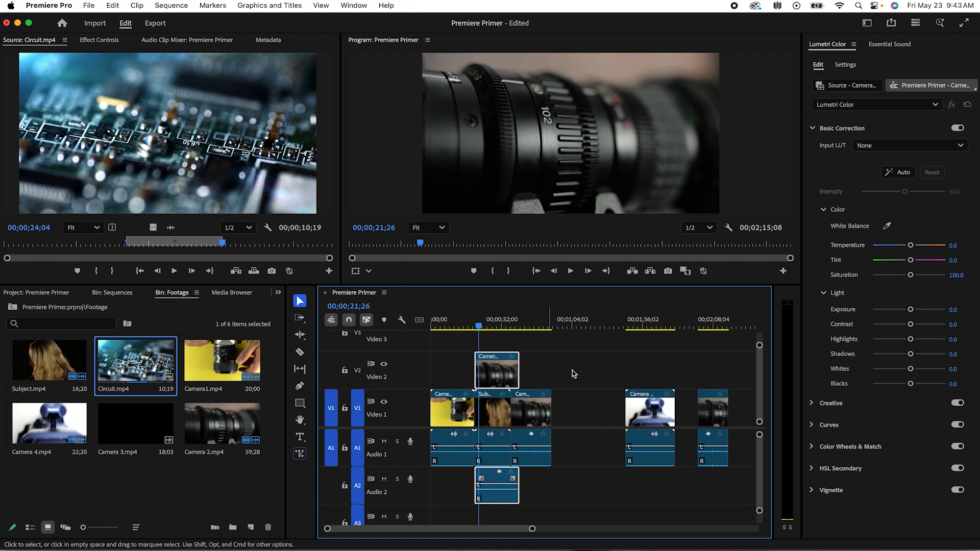
Move the stacked Camera 2 segment to V1 directly behind the neighbouring Camera 2 segment, and its audio to A1.
left_click_drag(500, 374, 586, 408)
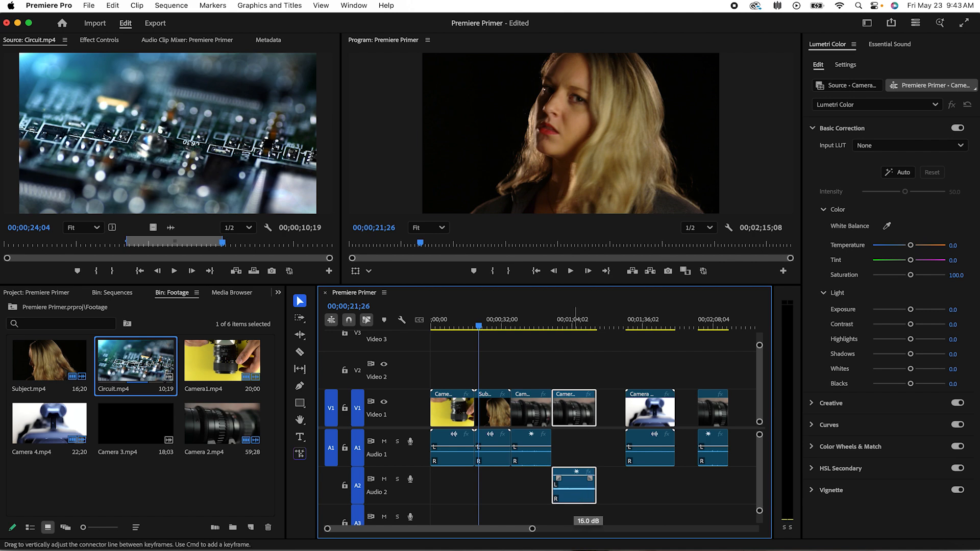
left_click_drag(573, 489, 568, 450)
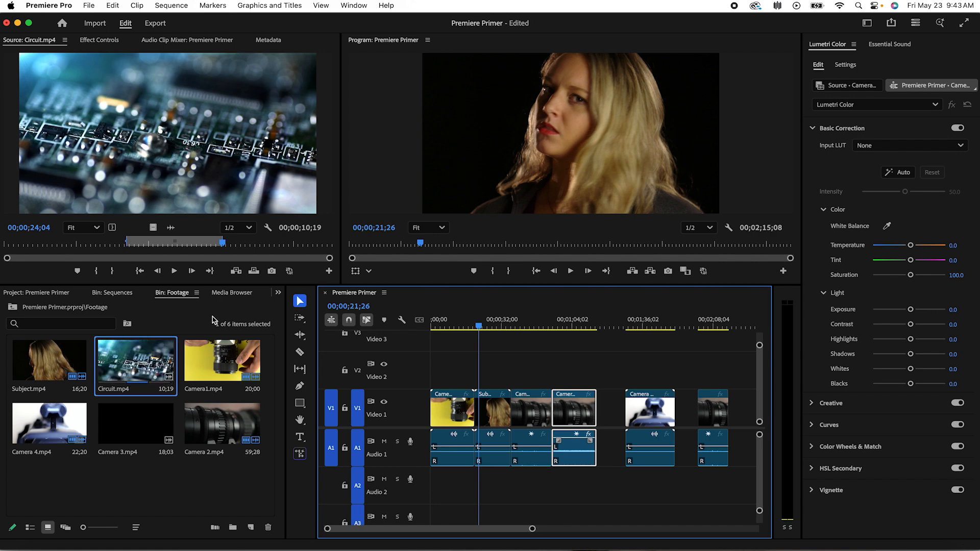
Find Gaussian Blur by searching the effects for "gaus", apply it to the Subject clip, and show its settings with the playhead at 00;00;23;29.
left_click(279, 294)
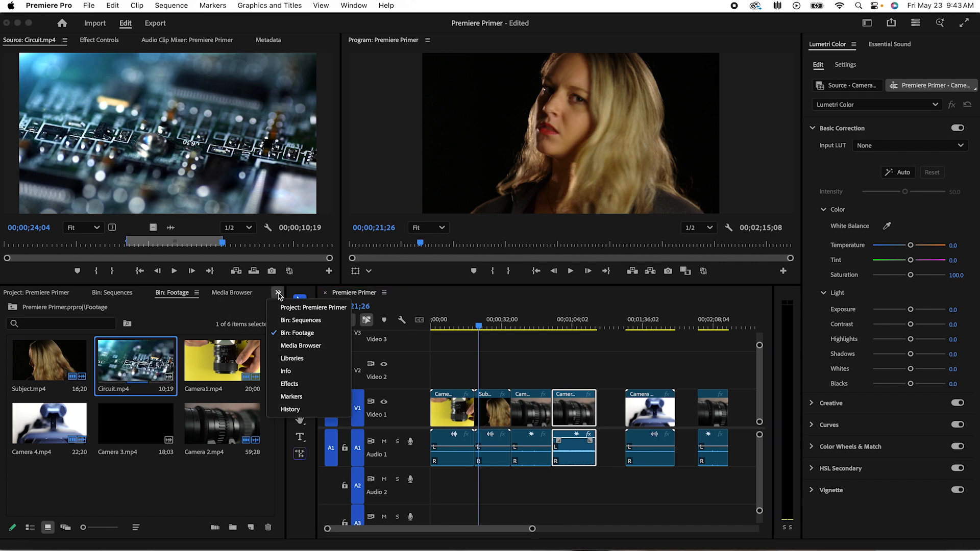
left_click(290, 384)
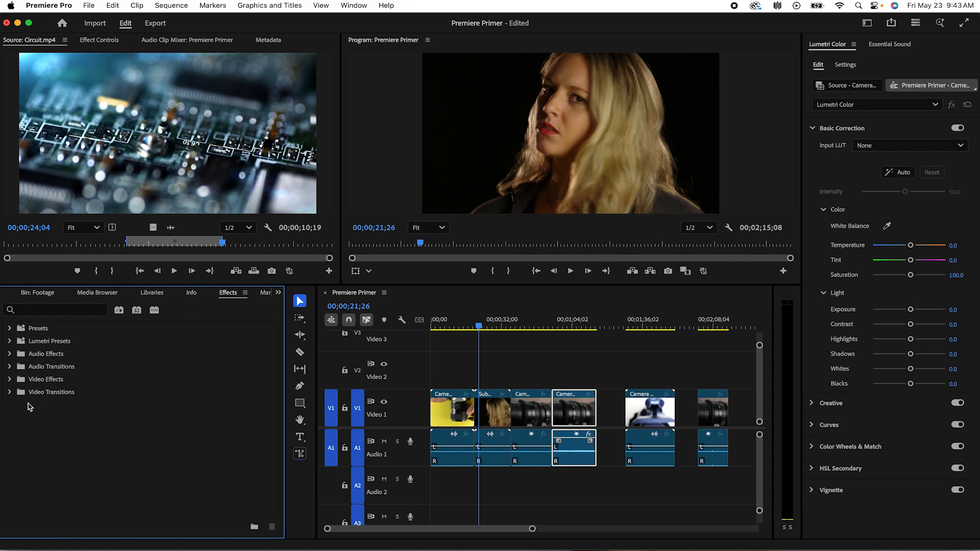
left_click(62, 315)
type("gaus")
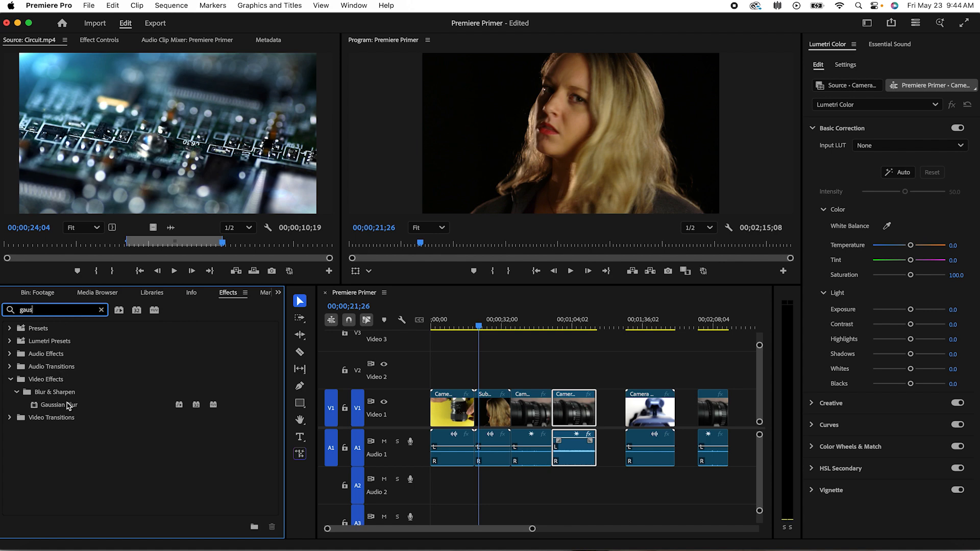
left_click_drag(65, 408, 493, 402)
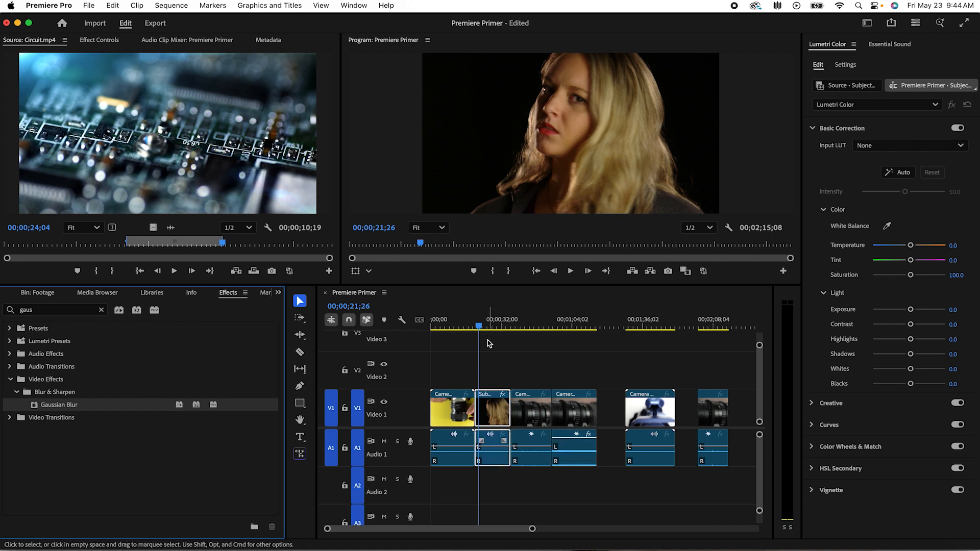
mouse_move(479, 328)
left_mouse_down()
mouse_move(493, 331)
mouse_move(483, 333)
left_mouse_up()
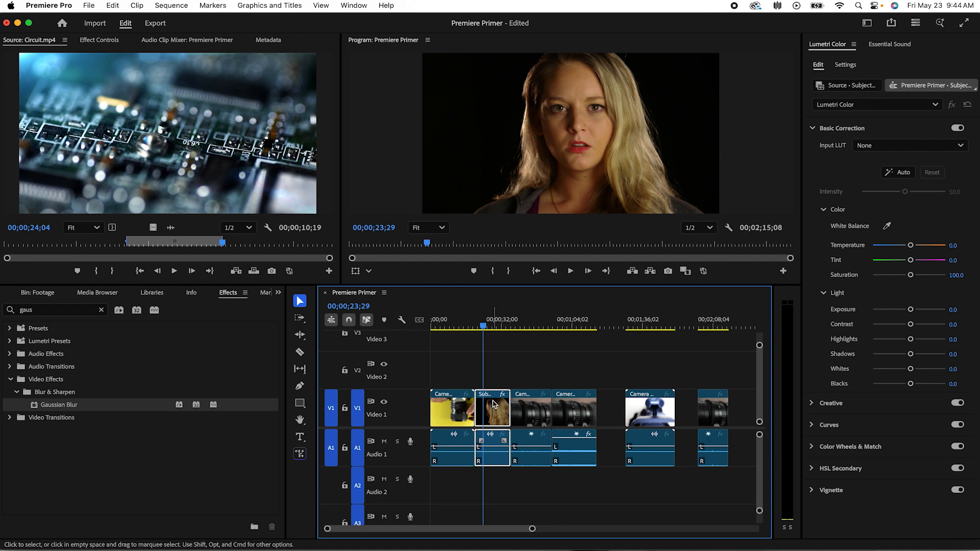
left_click(94, 41)
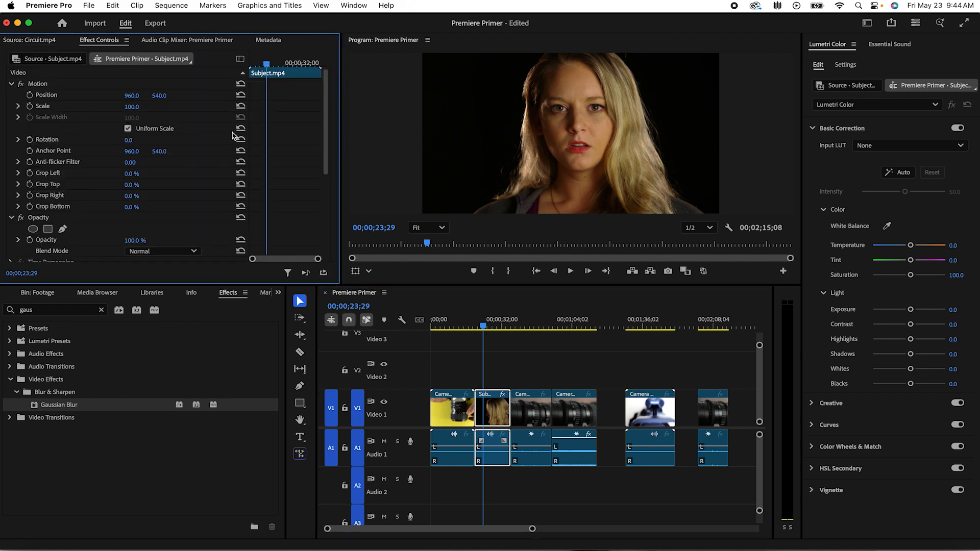
scroll(210, 163, "down", 5)
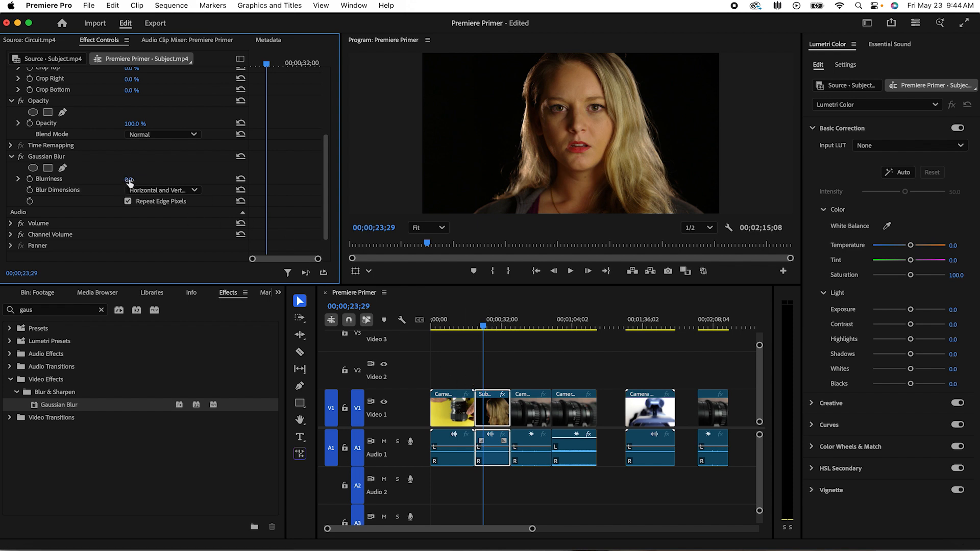
Try a Gaussian Blur Blurriness of about 168 on Subject, and return it to 0.
left_click_drag(128, 180, 210, 180)
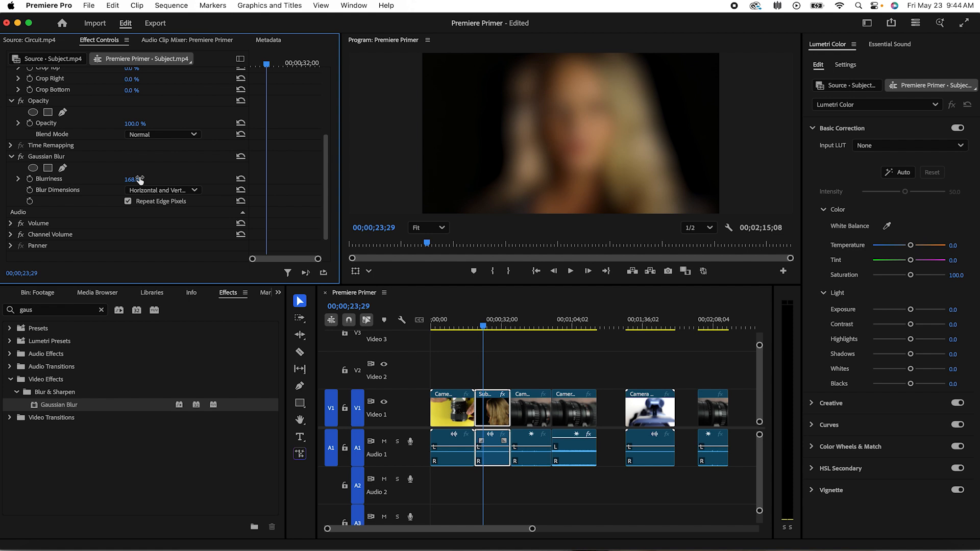
left_click_drag(210, 179, 128, 180)
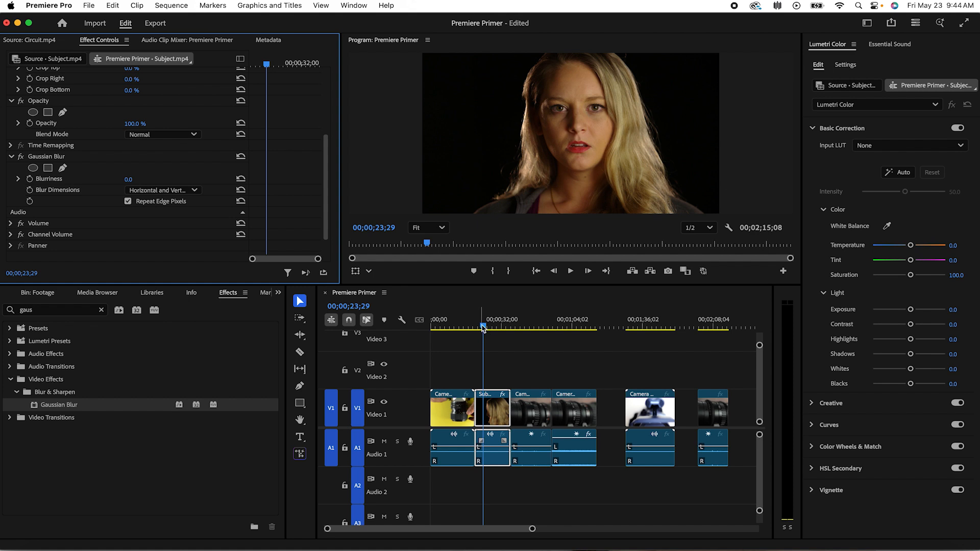
Set Subject's Gaussian Blur Blurriness to 169 at 00;00;20;00 and turn on its animation to add the first keyframe.
left_click_drag(486, 327, 476, 328)
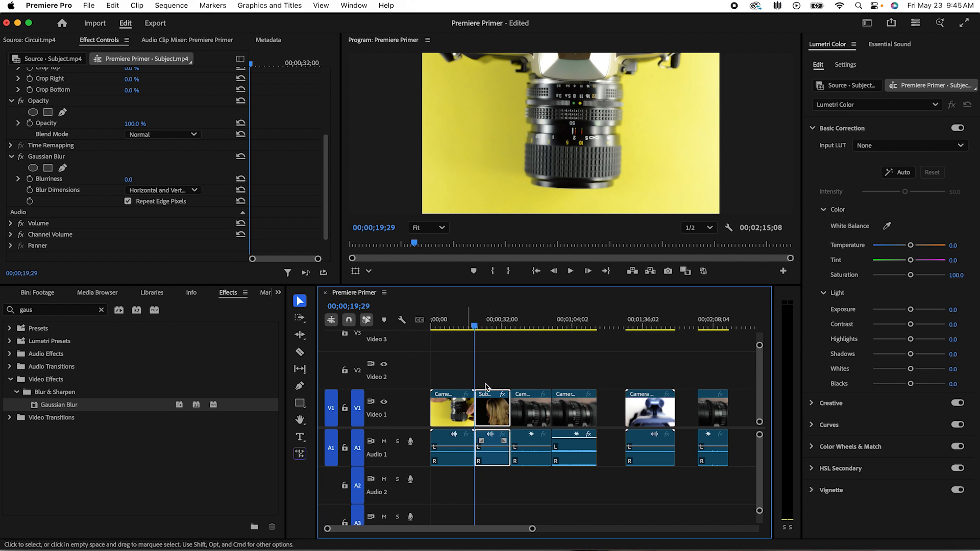
key("Right")
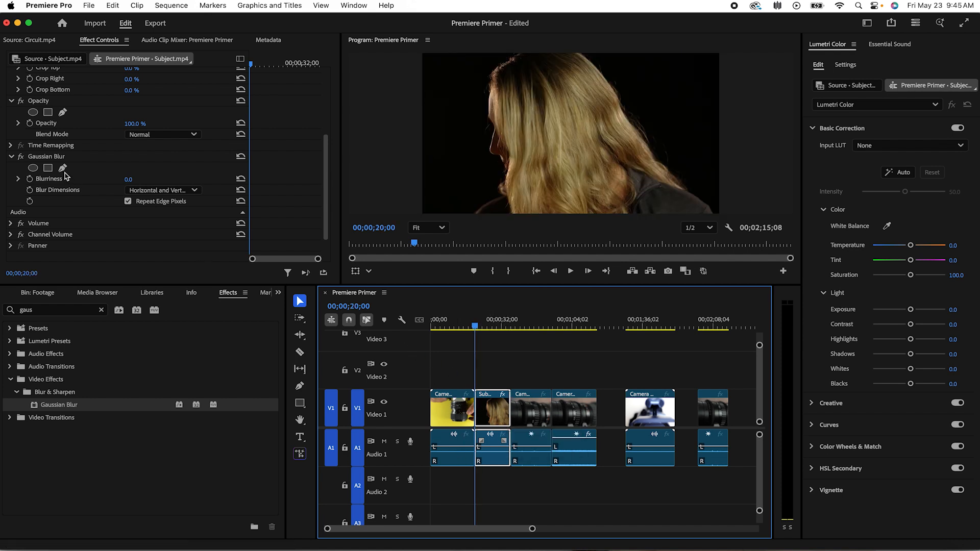
left_click(129, 181)
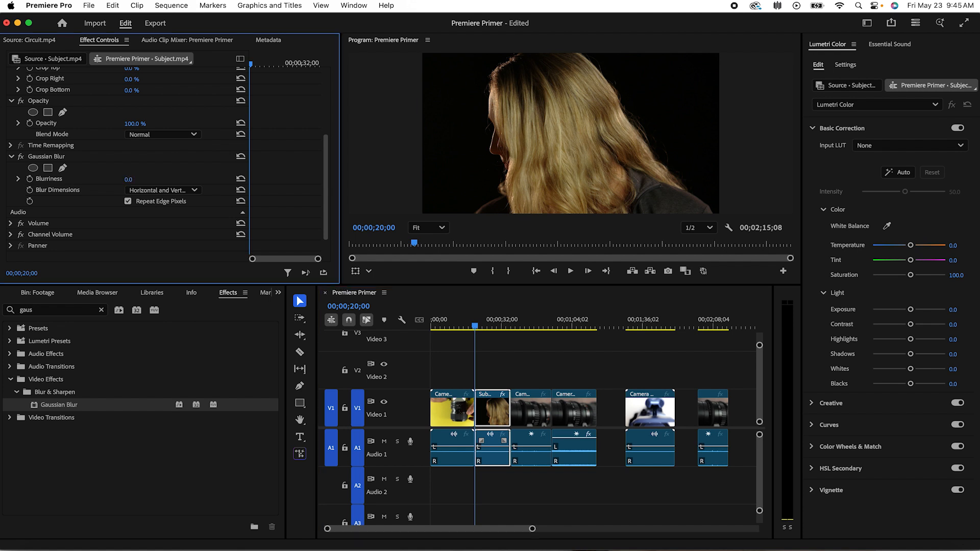
left_click_drag(128, 180, 41, 187)
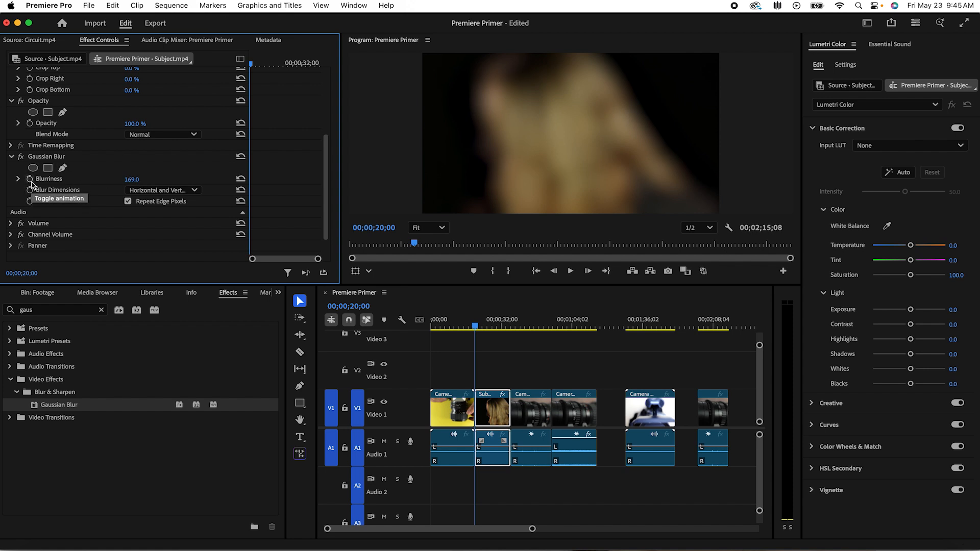
left_click(30, 180)
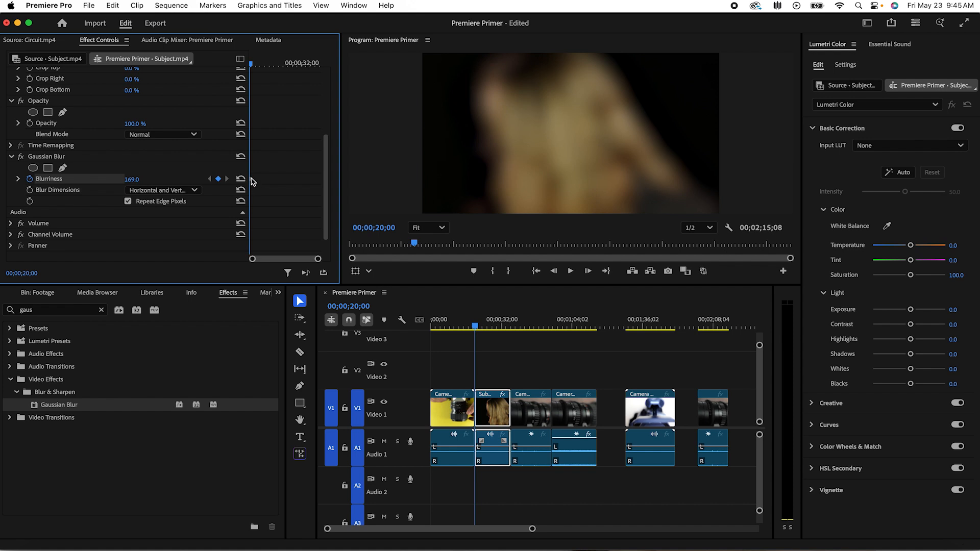
Add a Blurriness keyframe of 0 on Subject at 00;00;21;22, and play back the blur animation from the end of Camera1.
left_click_drag(475, 327, 480, 331)
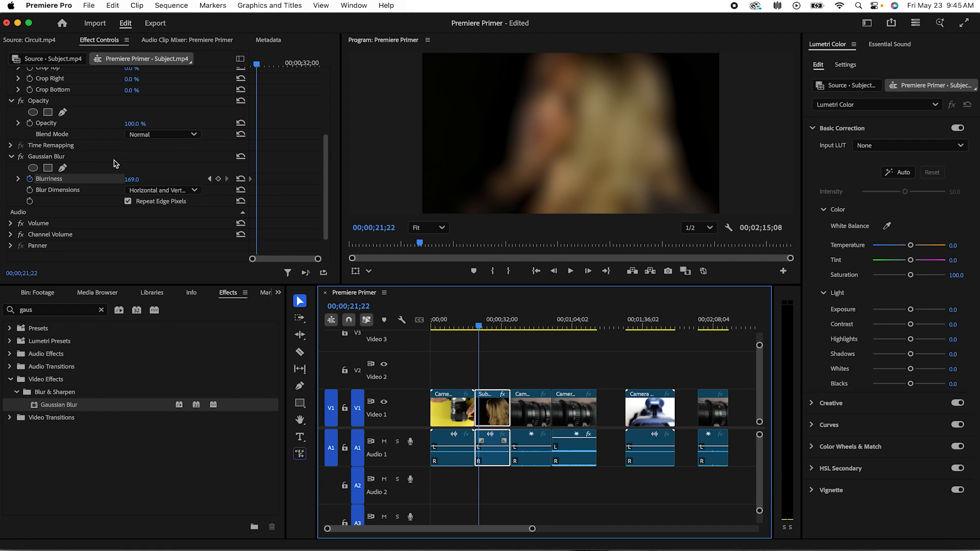
left_click(140, 178)
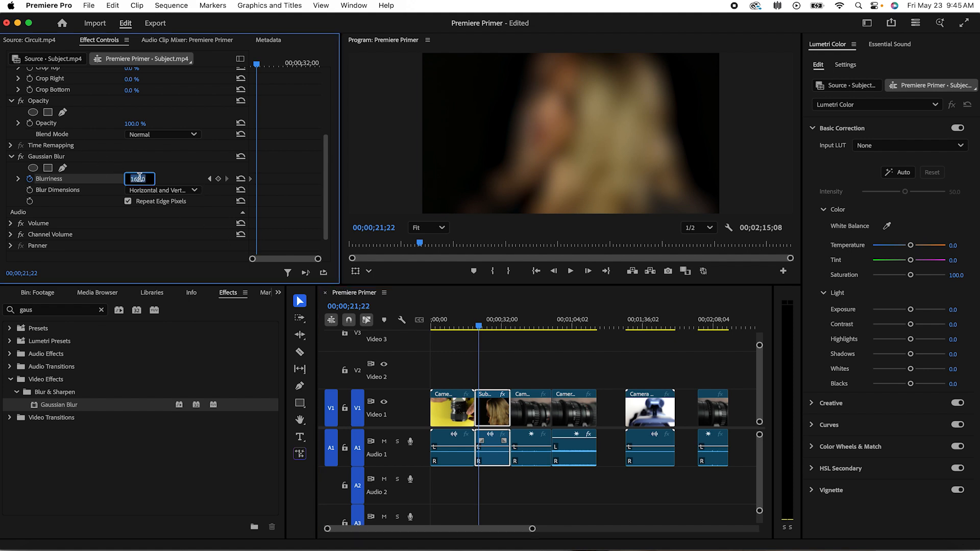
type("0")
key("Return")
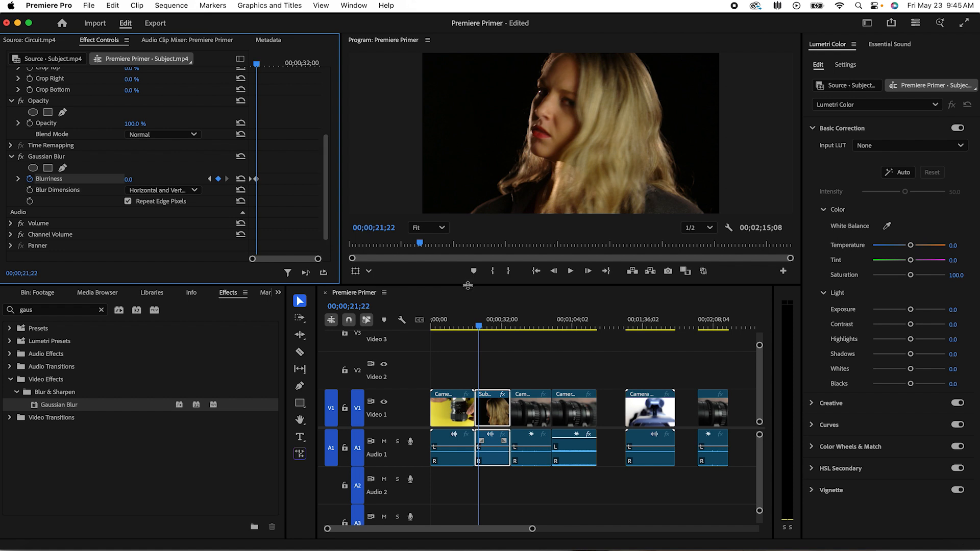
left_click_drag(480, 329, 469, 330)
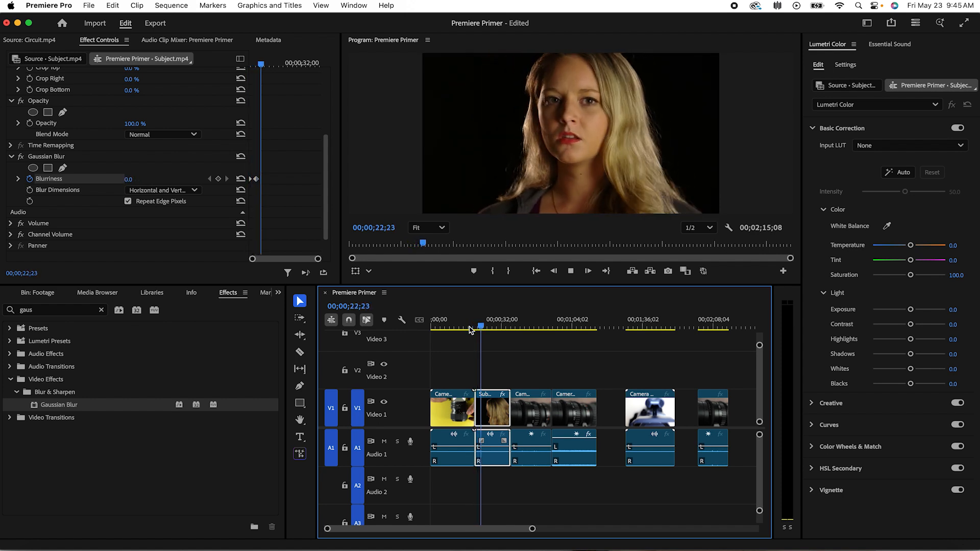
key("space")
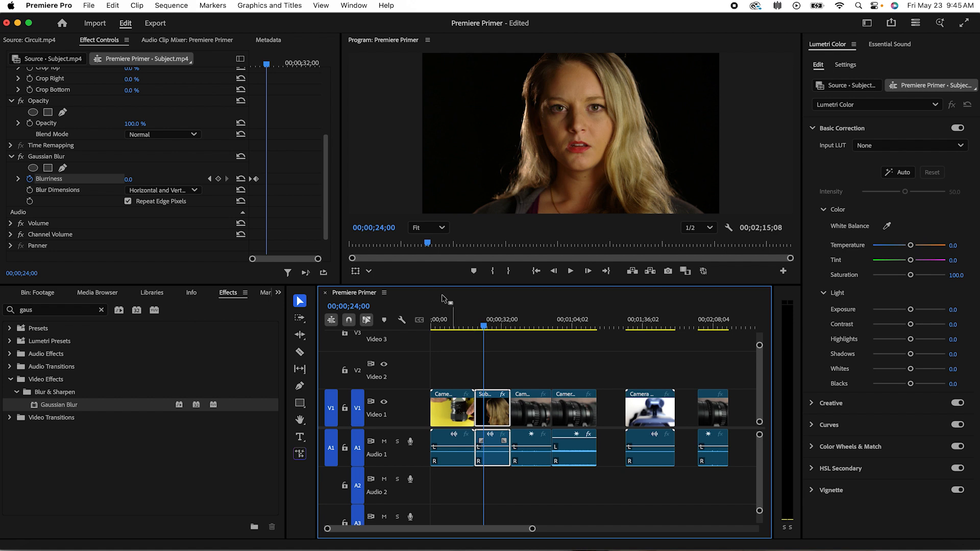
Select the Camera1 clip and set the playhead to 00;00;01;00.
left_click(444, 411)
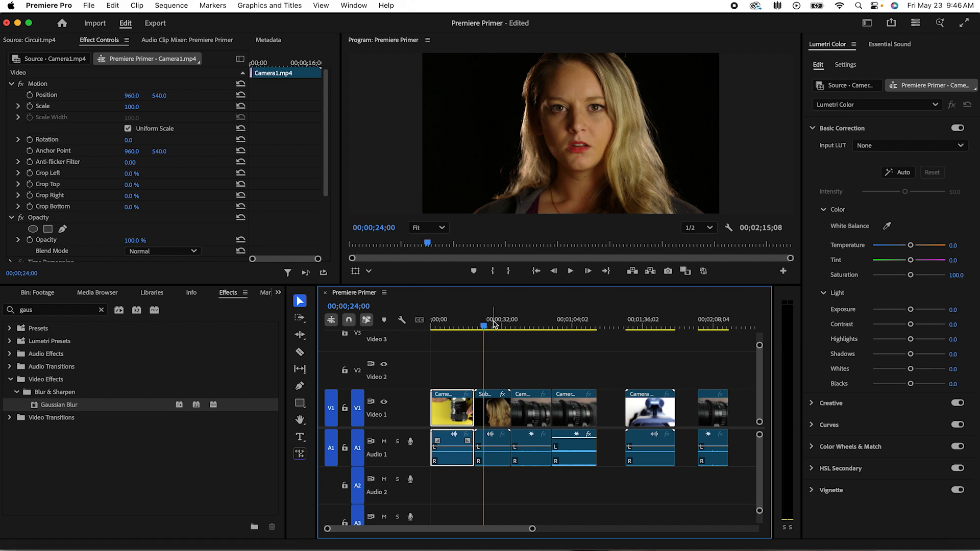
left_click_drag(485, 323, 415, 337)
key("space")
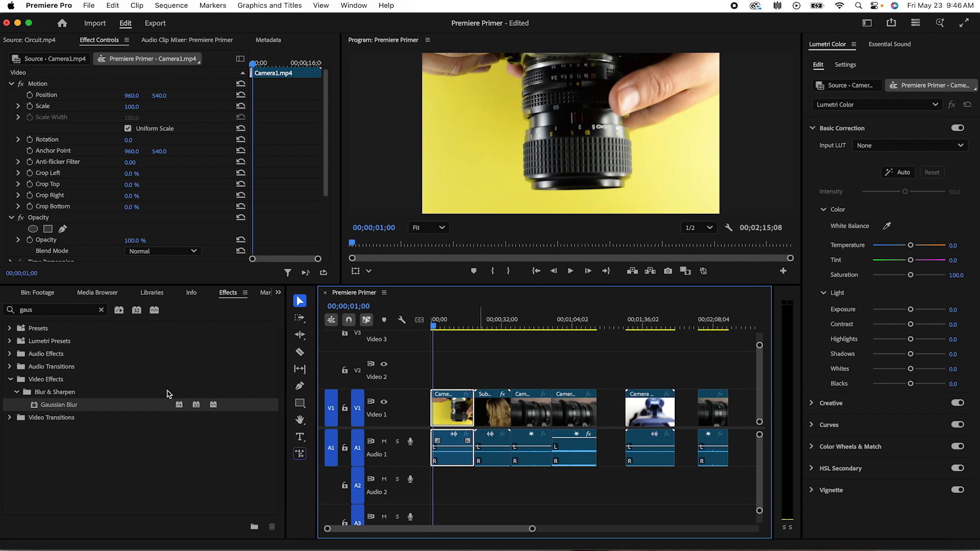
Try scaling Camera1 down to 59, and reset its Position and Scale to the defaults.
scroll(162, 143, "down", 3)
scroll(157, 146, "up", 3)
left_click(136, 108)
left_click_drag(132, 107, 105, 95)
left_click(240, 96)
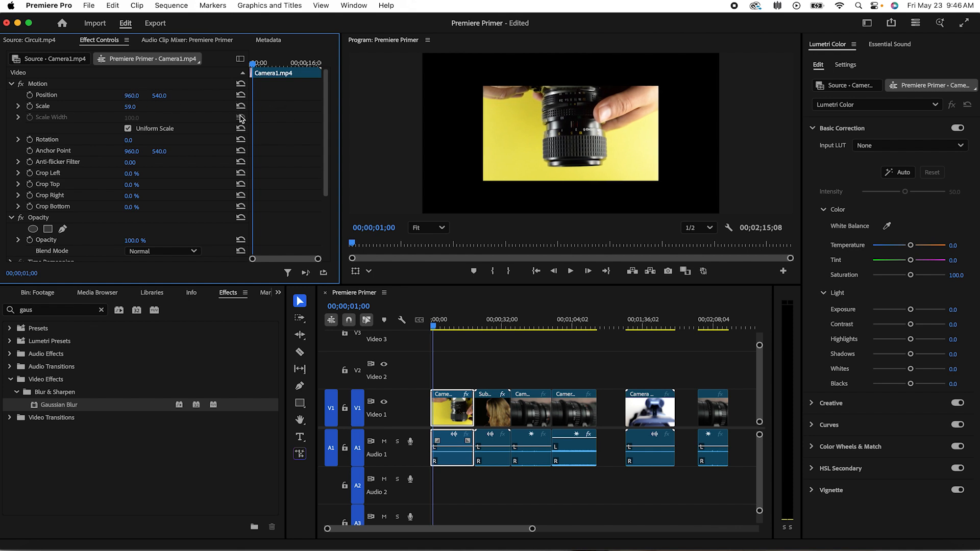
left_click(240, 105)
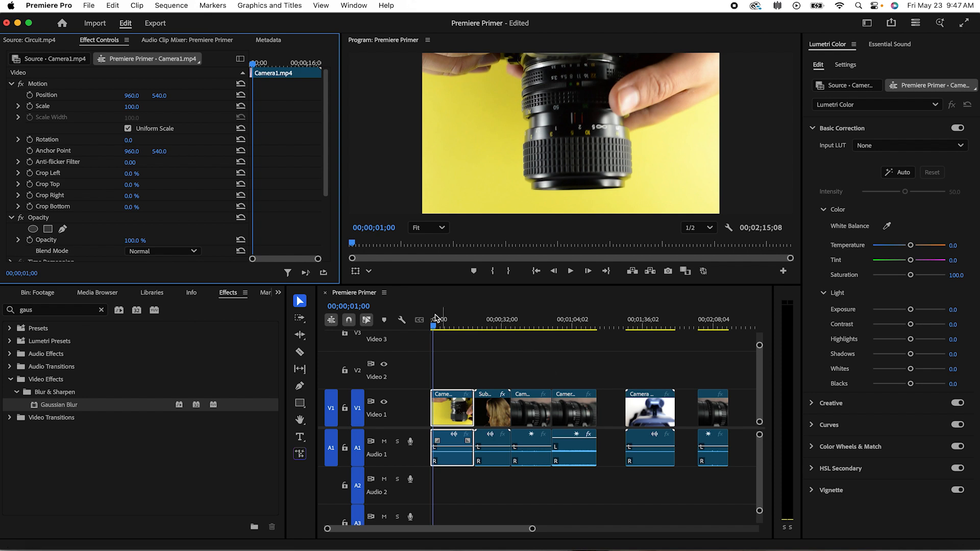
Move the playhead to 00;00;04;00 within Camera1.
mouse_move(434, 321)
left_mouse_down()
mouse_move(485, 327)
mouse_move(440, 329)
left_mouse_up()
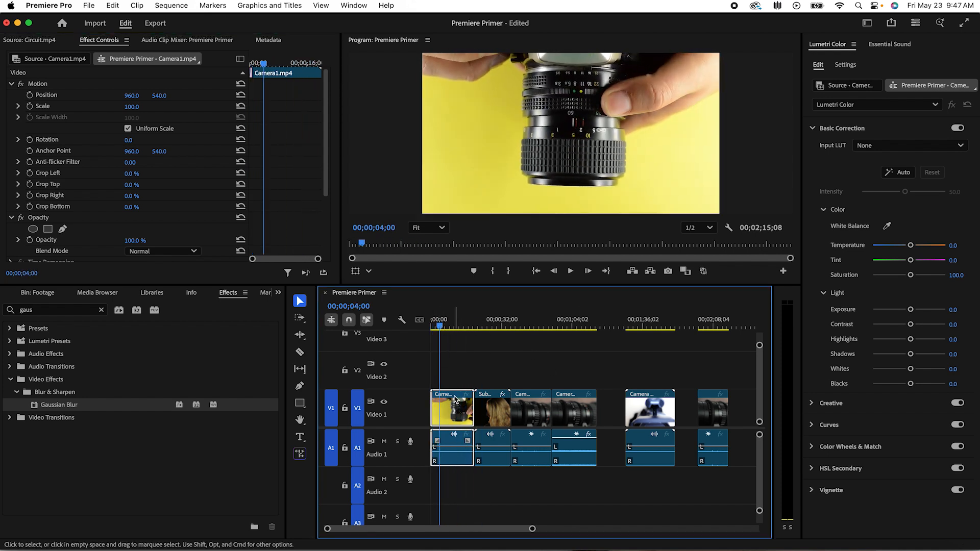
Try setting the Camera1 clip's playback speed to 500%.
right_click(454, 408)
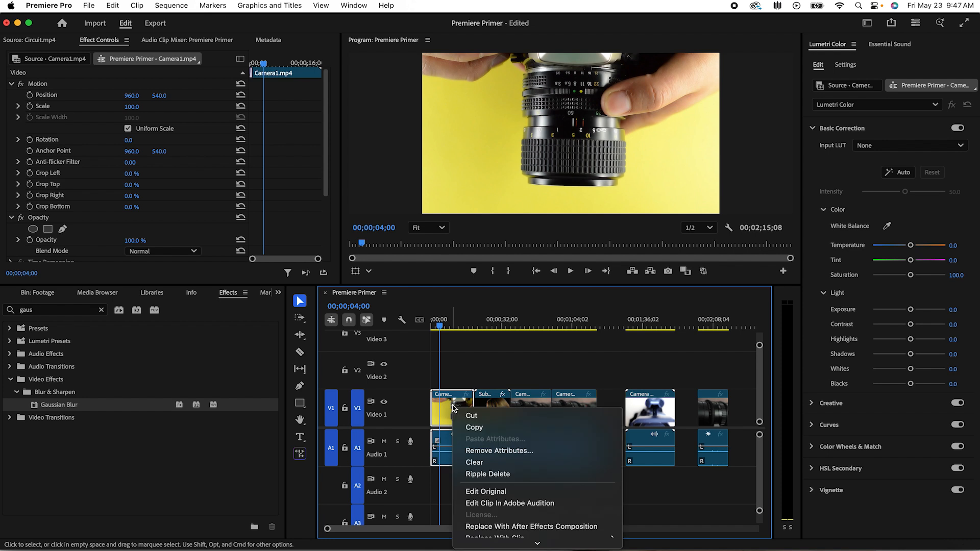
mouse_move(516, 543)
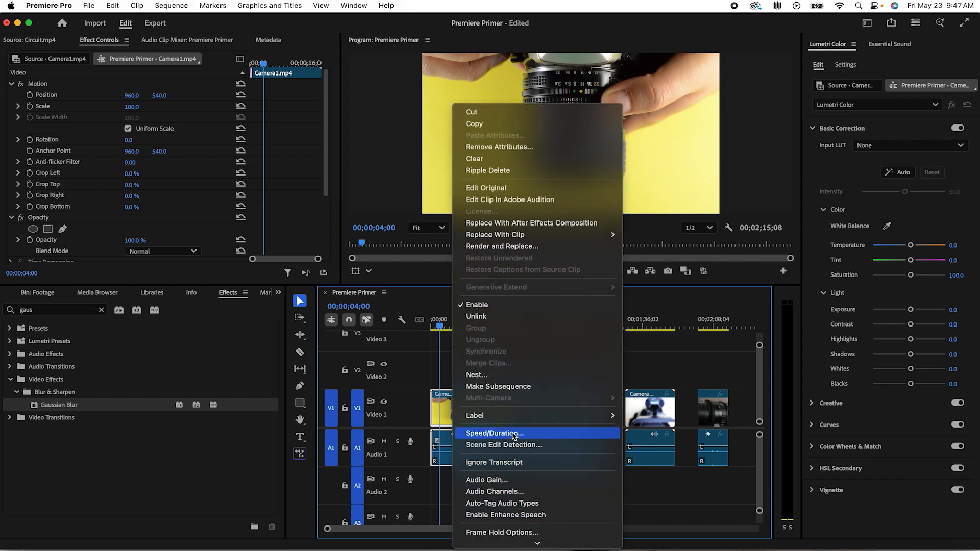
left_click(515, 435)
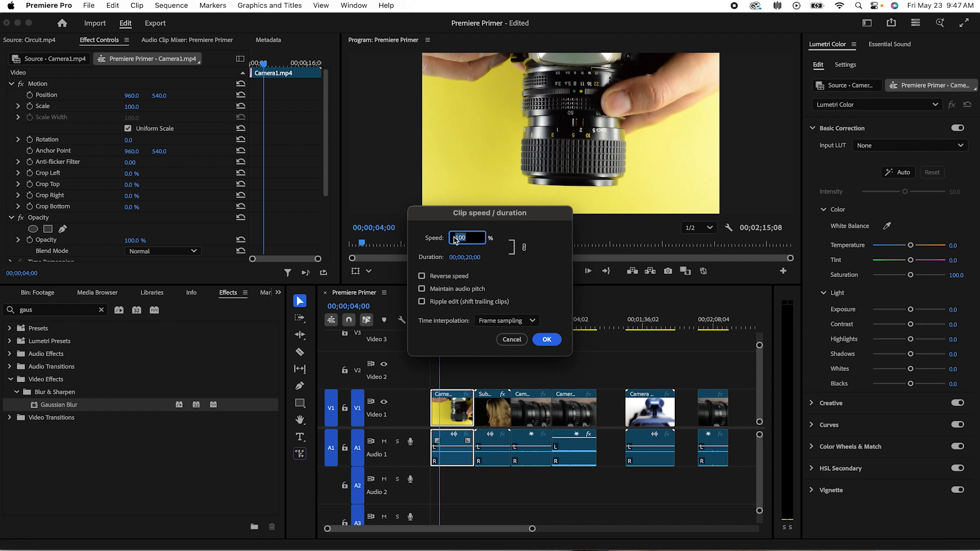
type("50.")
type("0")
key("Return")
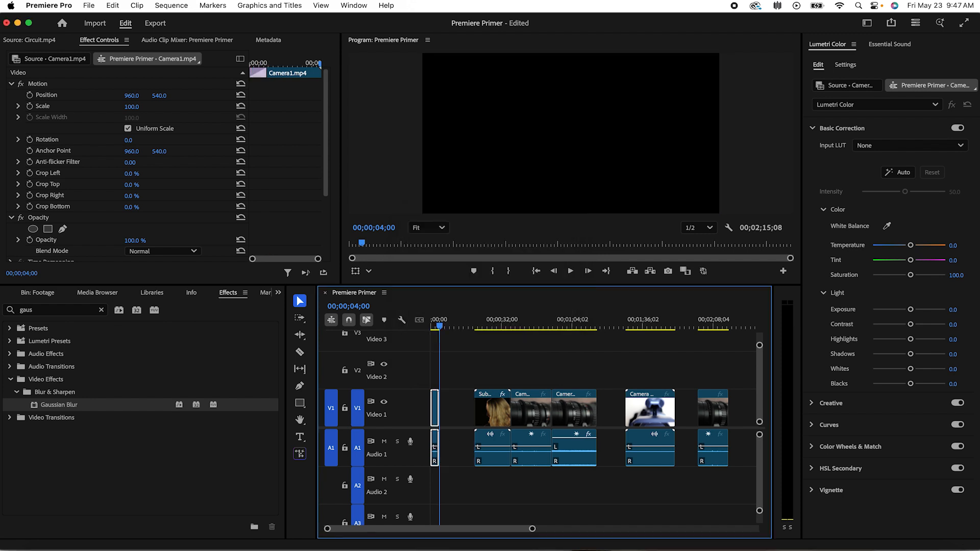
Play back the sped-up Camera1 from the sequence start, and undo its speed change.
left_click_drag(440, 326, 409, 333)
key("space")
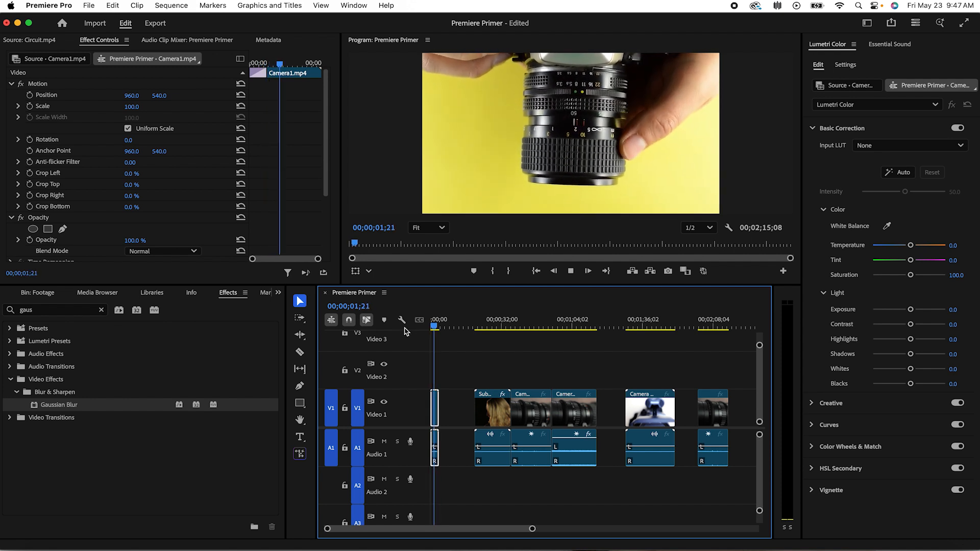
key("space")
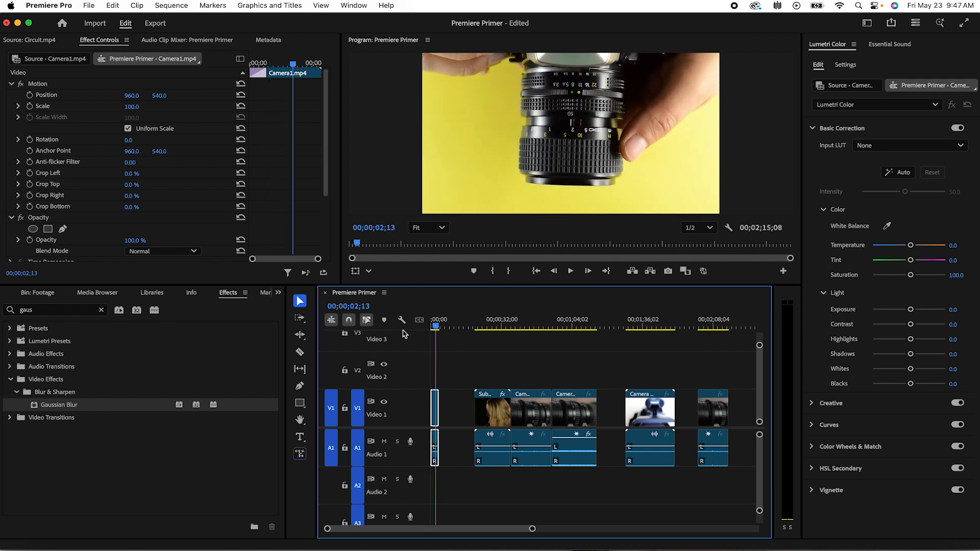
key("super+z")
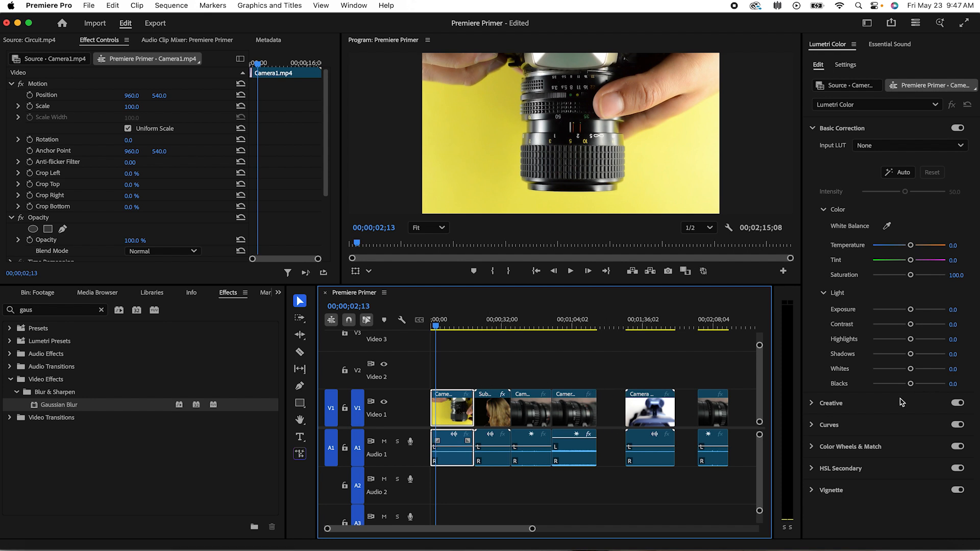
Move Camera1 onto Video 2 and Audio 2, starting at the gap before Camera 4.
left_click_drag(446, 414, 449, 378)
left_click_drag(456, 455, 460, 483)
left_click_drag(467, 370, 631, 386)
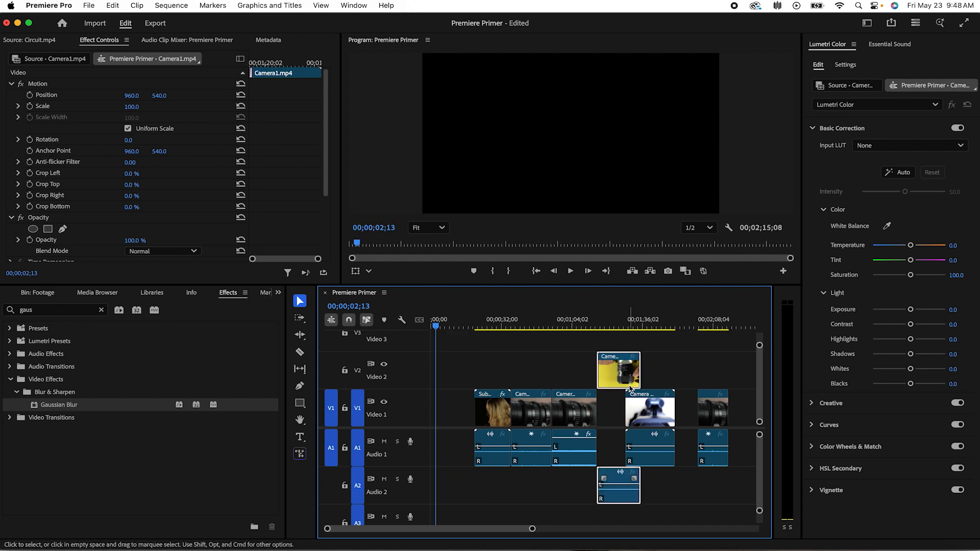
Rate-stretch Camera1 to the length of the gap before Camera 4, and move its video down into the gap on Video 1.
left_click(305, 341)
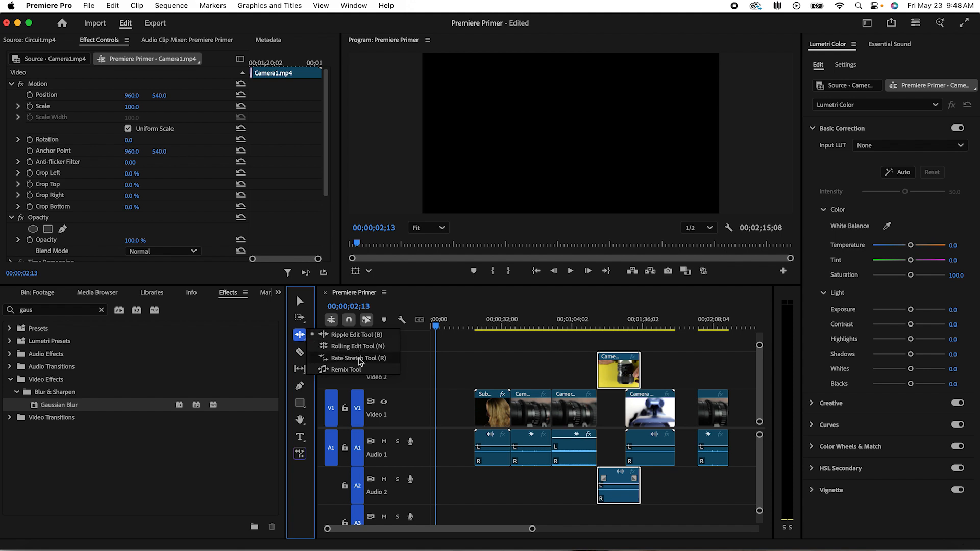
left_click(359, 358)
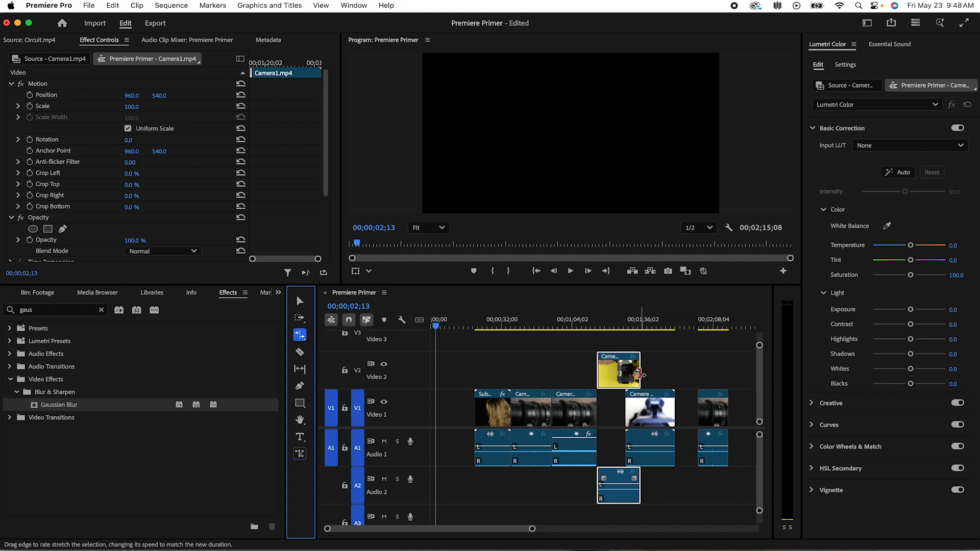
left_click_drag(640, 374, 626, 375)
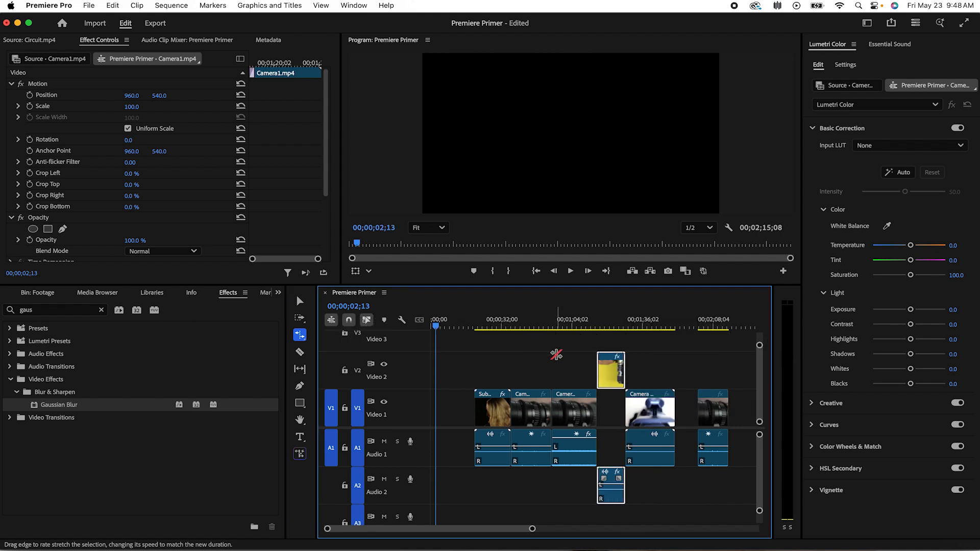
key("v")
left_click_drag(611, 372, 614, 399)
Play back the rate-stretched Camera1 clip from just before its start to check its speed.
left_click(593, 325)
key("space")
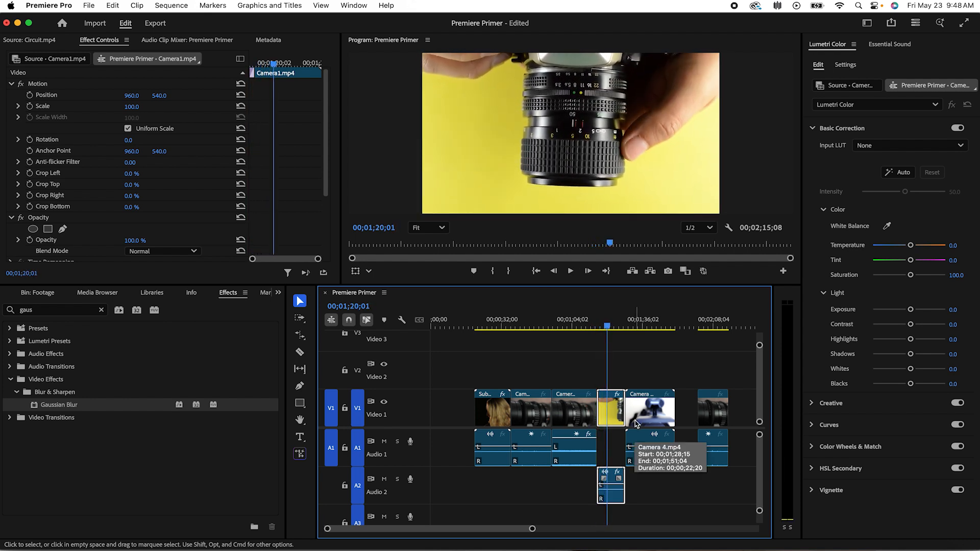
left_click_drag(609, 326, 608, 326)
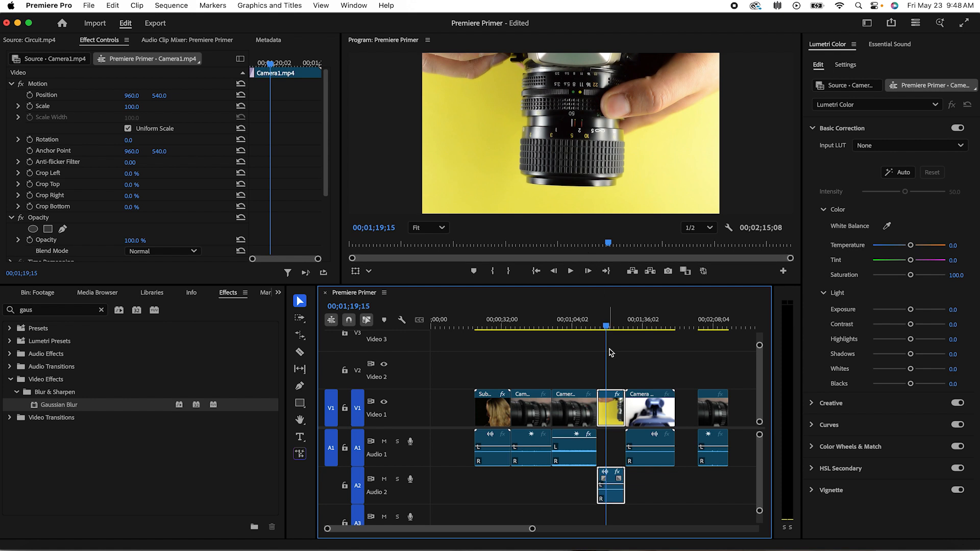
Add the text KEEP SHOOTING over the lens clip at 00;00;48;21.
left_click_drag(607, 327, 534, 343)
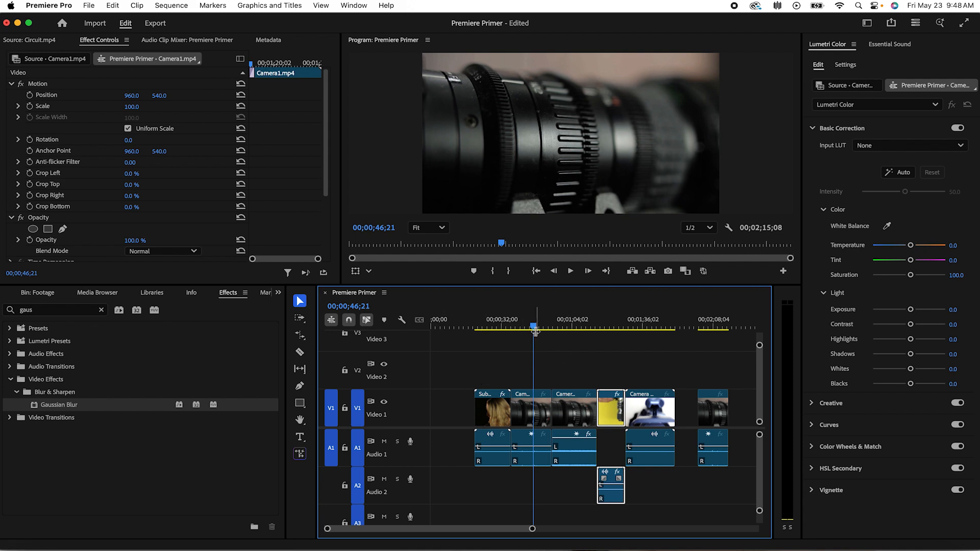
mouse_move(536, 331)
left_mouse_down()
mouse_move(553, 330)
mouse_move(542, 331)
left_mouse_up()
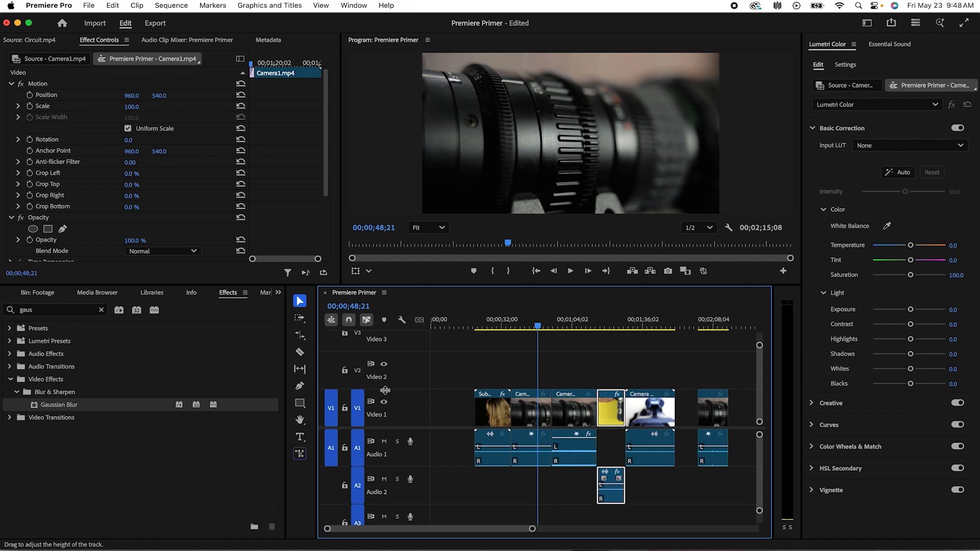
left_click(300, 438)
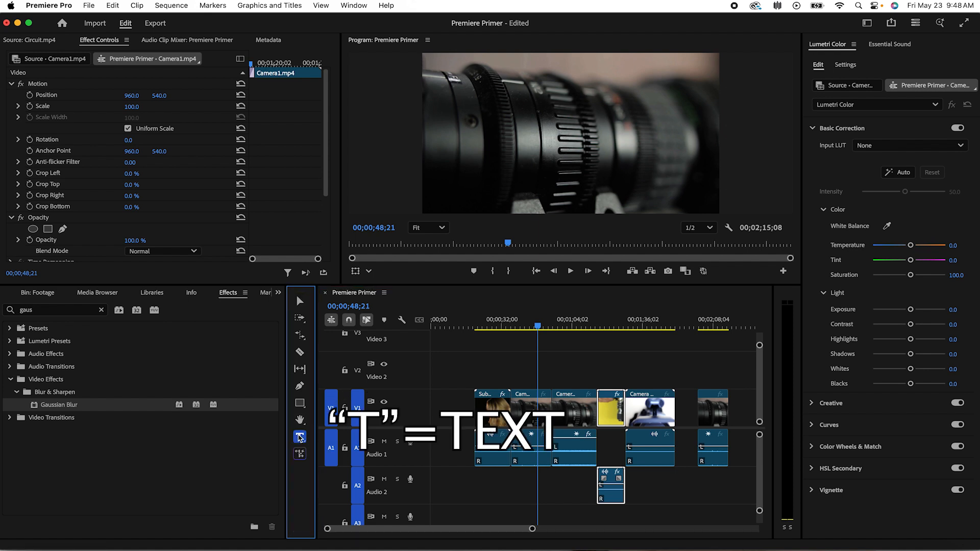
left_click(519, 124)
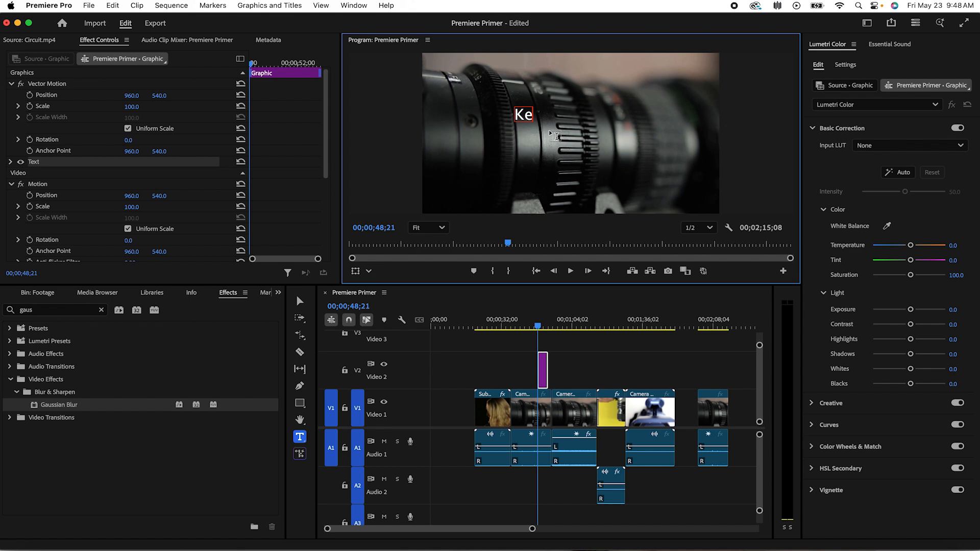
type("KEEP SHOOO")
key("BackSpace")
type("TING")
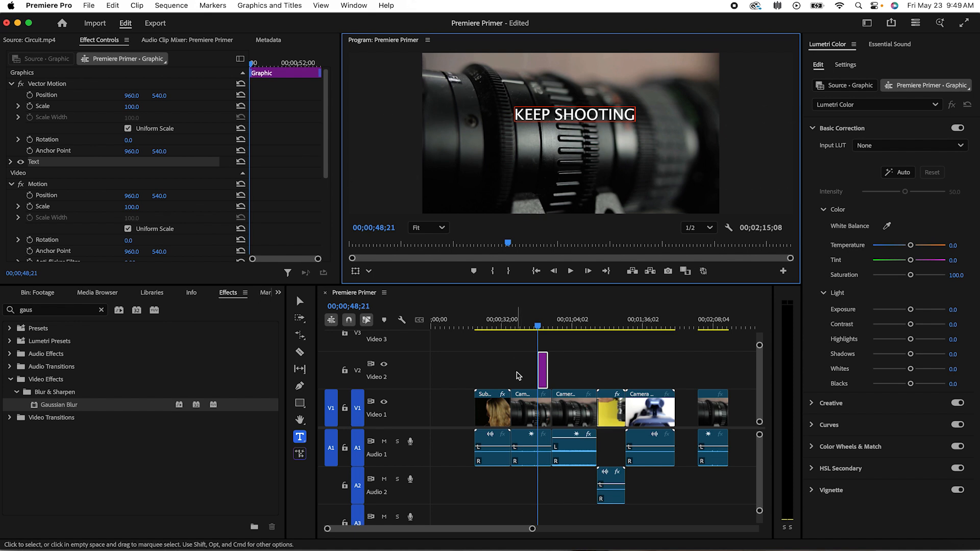
Match the KEEP SHOOTING title's start and end to the first lens clip after Subject, and set the playhead to 00;00;43;14.
left_click_drag(545, 373, 516, 367)
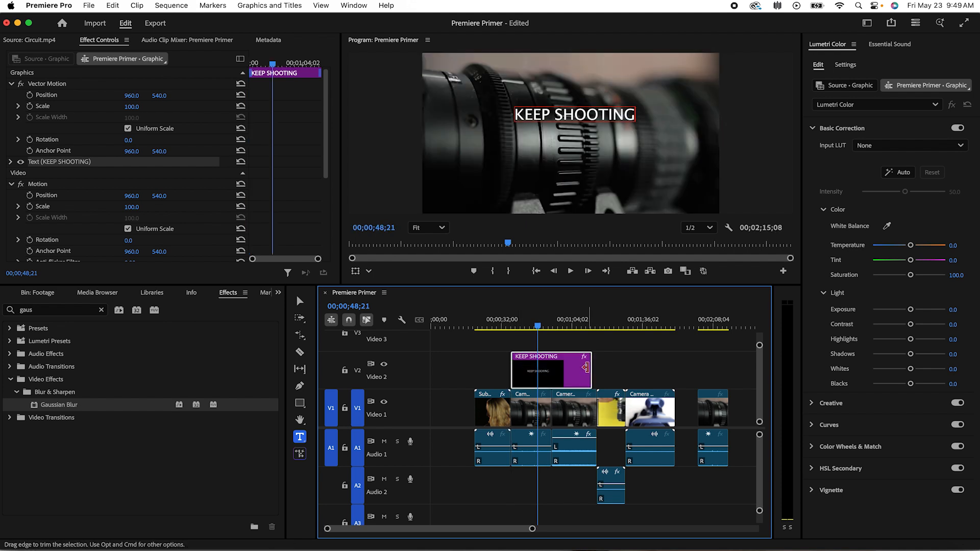
left_click_drag(591, 365, 550, 366)
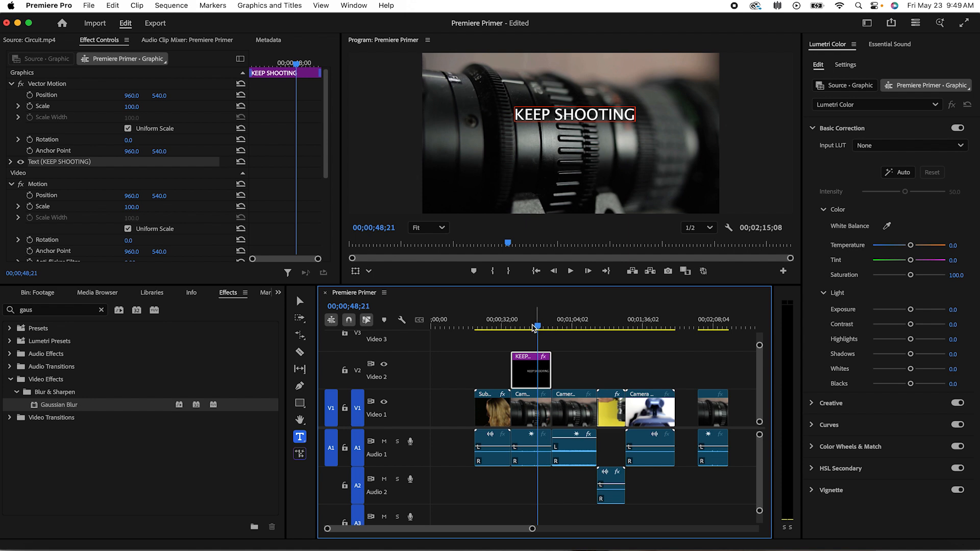
left_click_drag(536, 328, 527, 329)
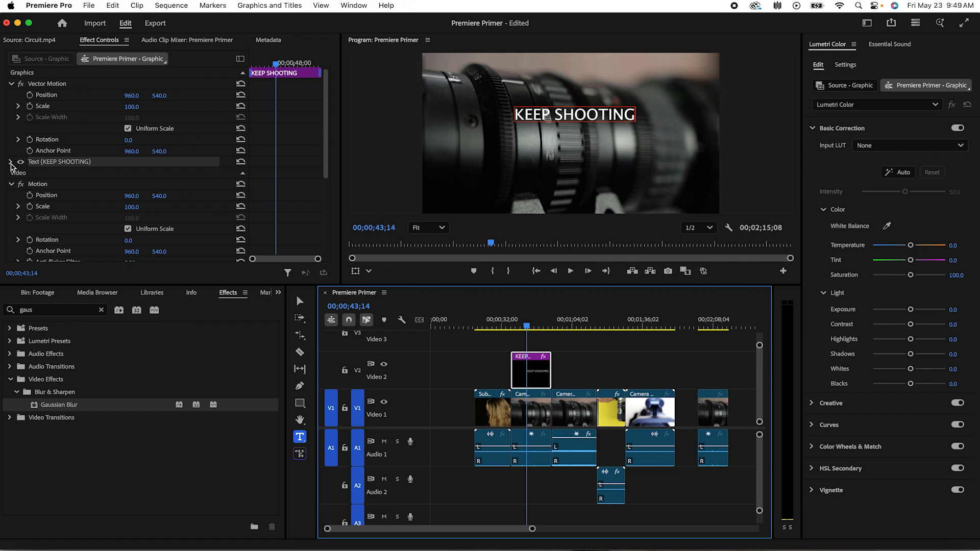
Examine the KEEP SHOOTING text's font, size, alignment, fill, stroke, background and shadow options.
left_click(11, 162)
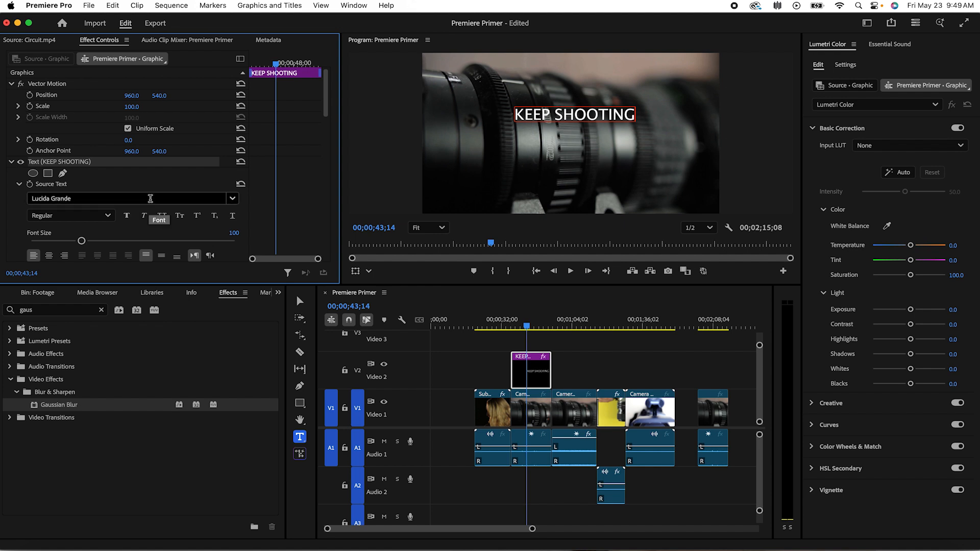
scroll(151, 199, "down", 5)
scroll(151, 199, "up", 3)
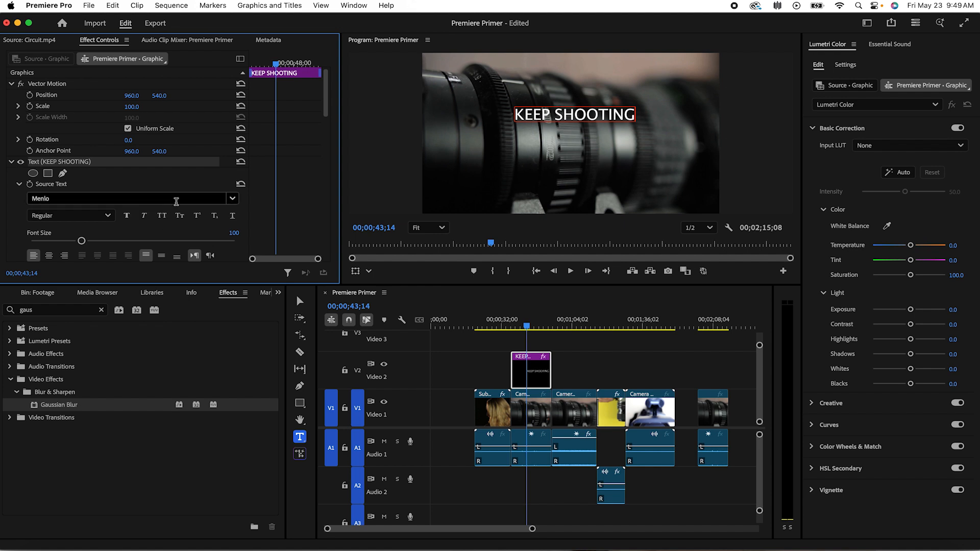
scroll(249, 204, "down", 5)
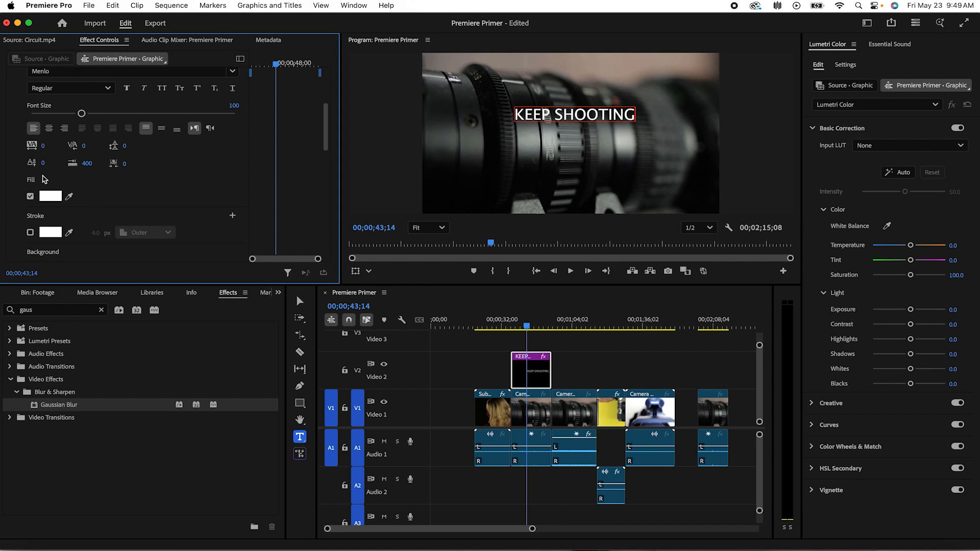
scroll(158, 138, "up", 3)
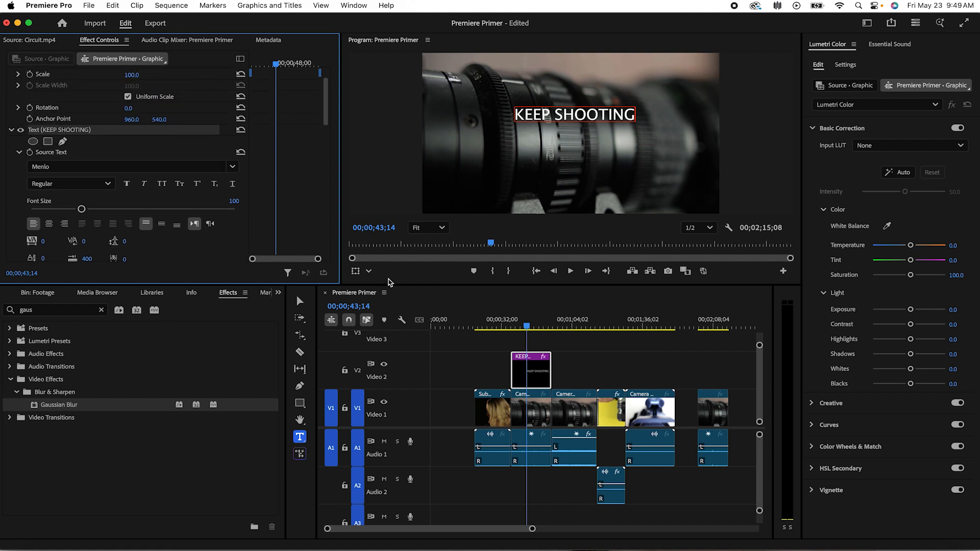
left_click_drag(631, 113, 459, 124)
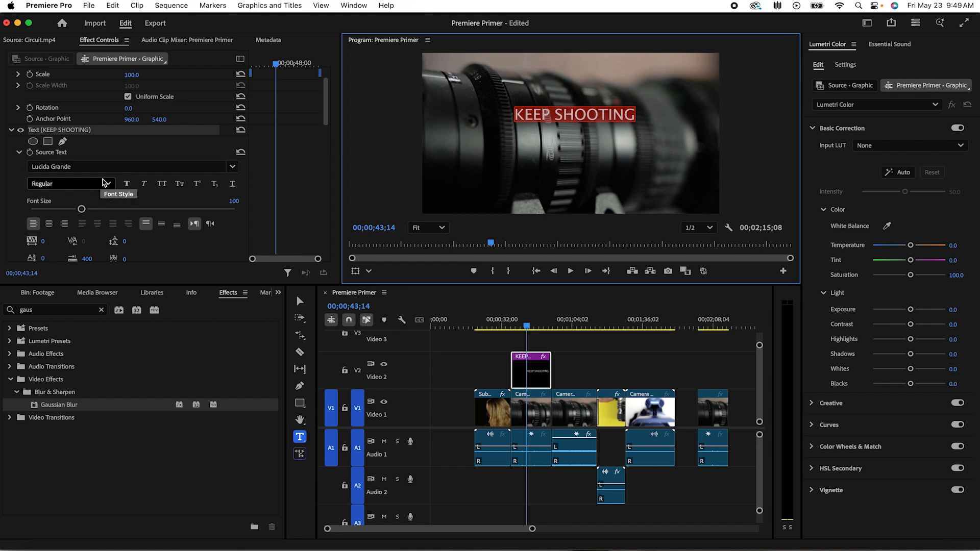
scroll(93, 208, "down", 5)
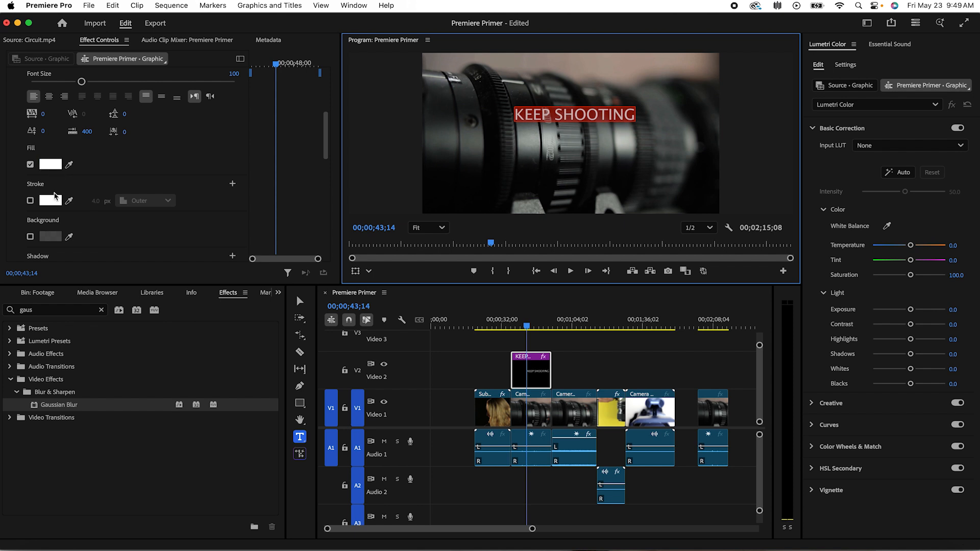
scroll(59, 211, "down", 4)
scroll(85, 189, "up", 10)
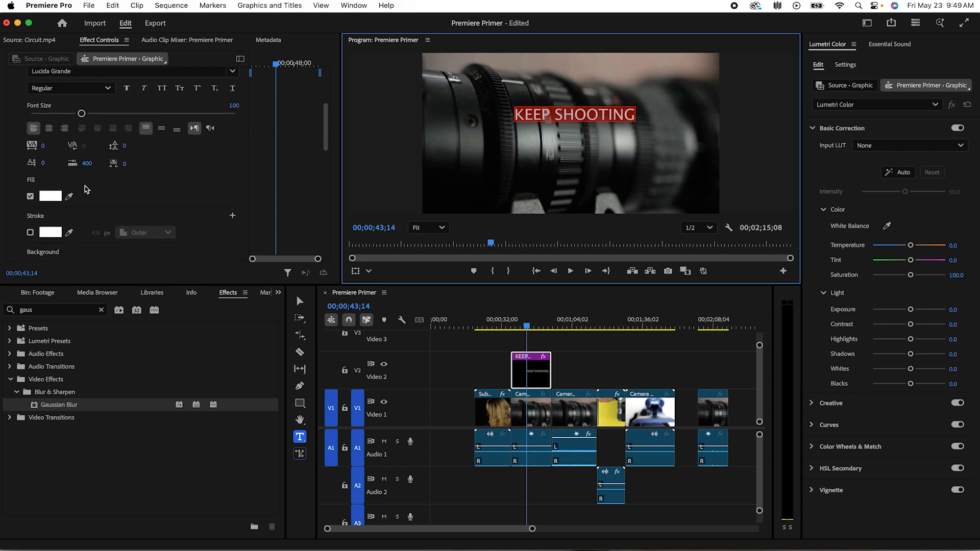
scroll(85, 189, "up", 1)
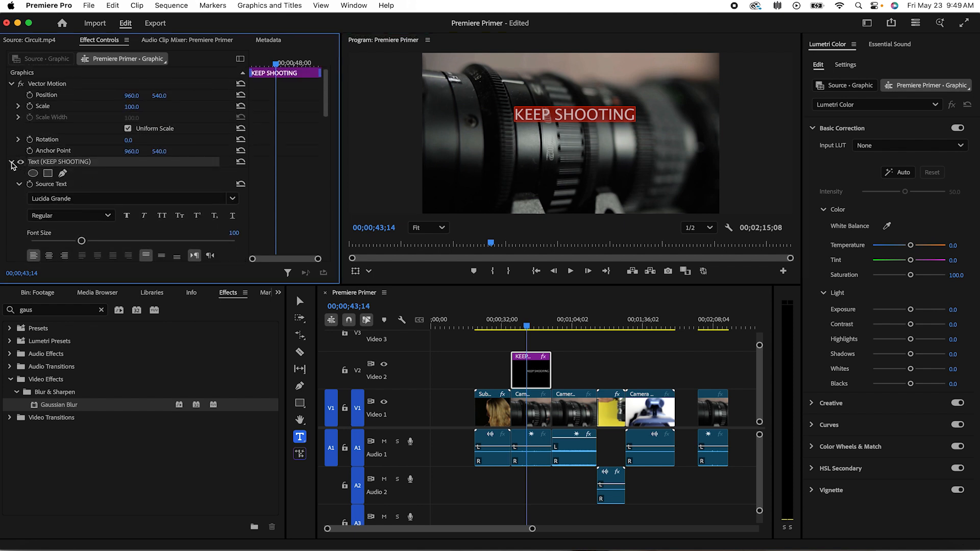
left_click(11, 162)
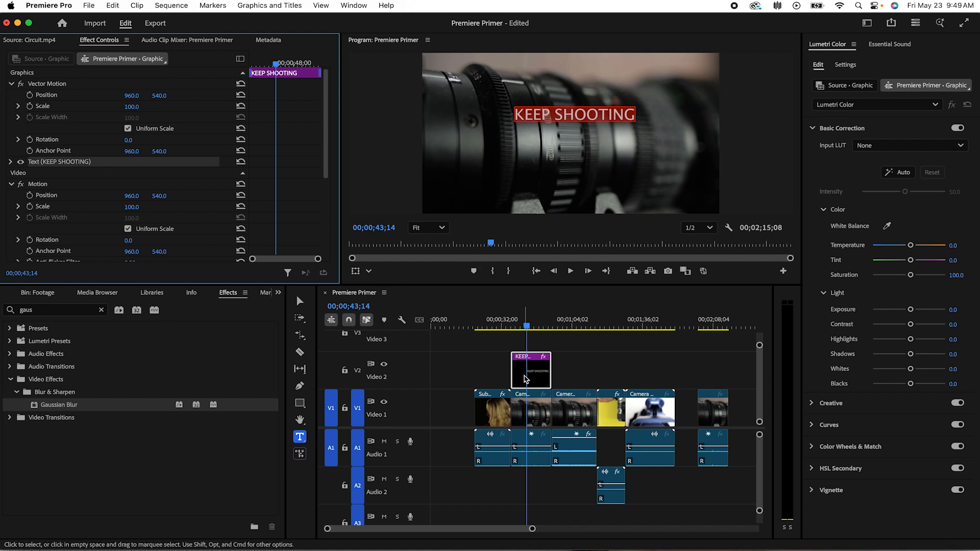
Set the KEEP SHOOTING title's Vector Motion Position to 367, 720.
mouse_move(132, 99)
left_mouse_down()
mouse_move(189, 97)
mouse_move(126, 99)
mouse_move(165, 95)
mouse_move(150, 96)
left_mouse_up()
left_click_drag(159, 96, 163, 96)
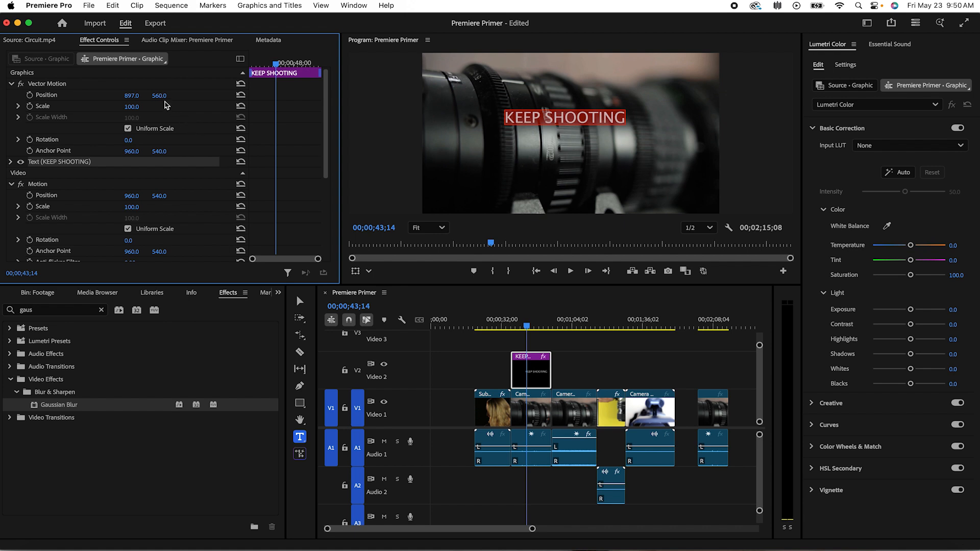
left_click_drag(160, 97, 137, 96)
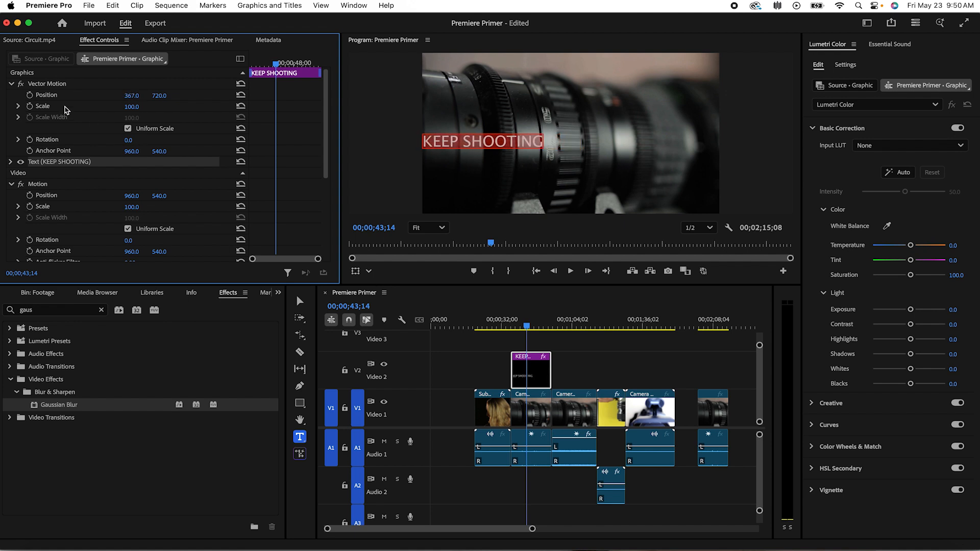
Enable Vector Motion Position keyframing on the KEEP SHOOTING title, and place its first keyframe at the title's start, 00;00;36;14.
left_click(29, 95)
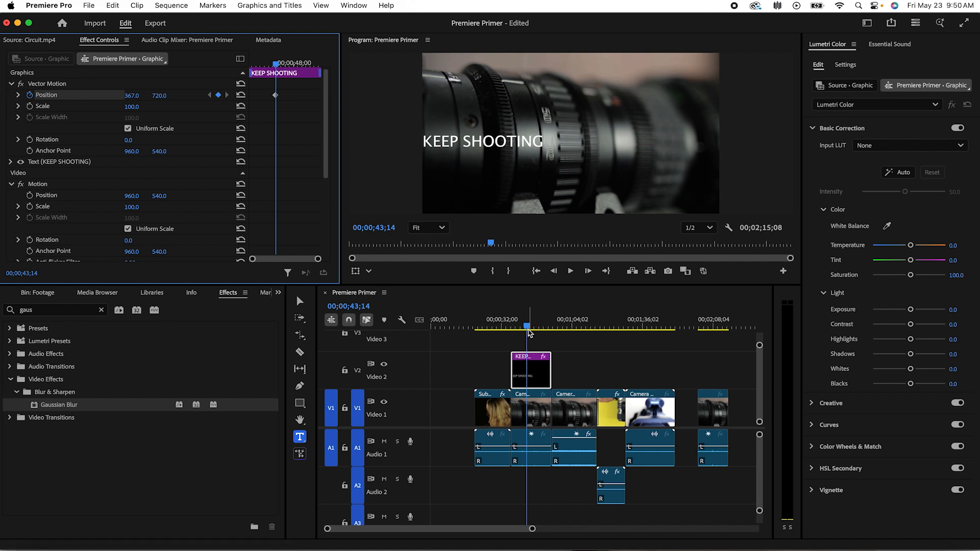
left_click_drag(528, 328, 500, 333)
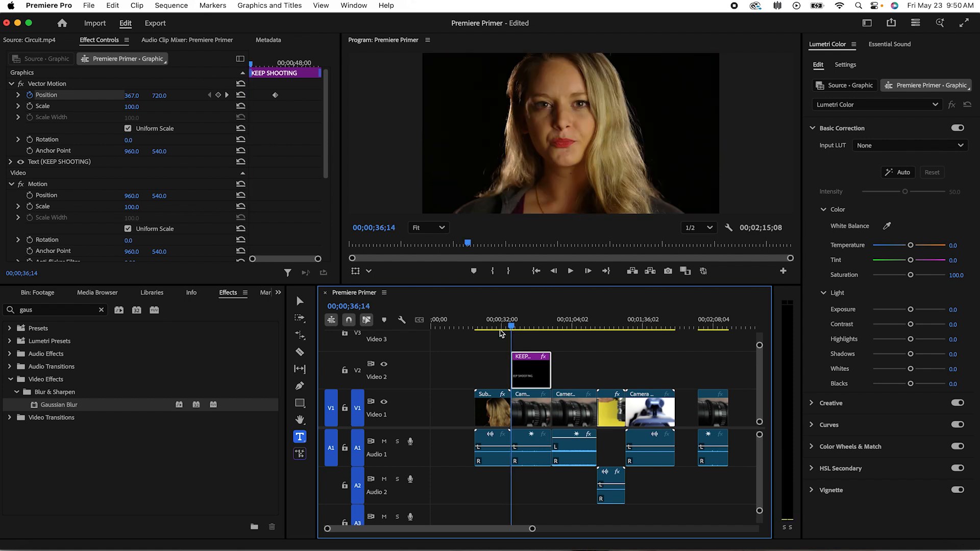
left_click(278, 98)
left_click_drag(278, 96, 245, 99)
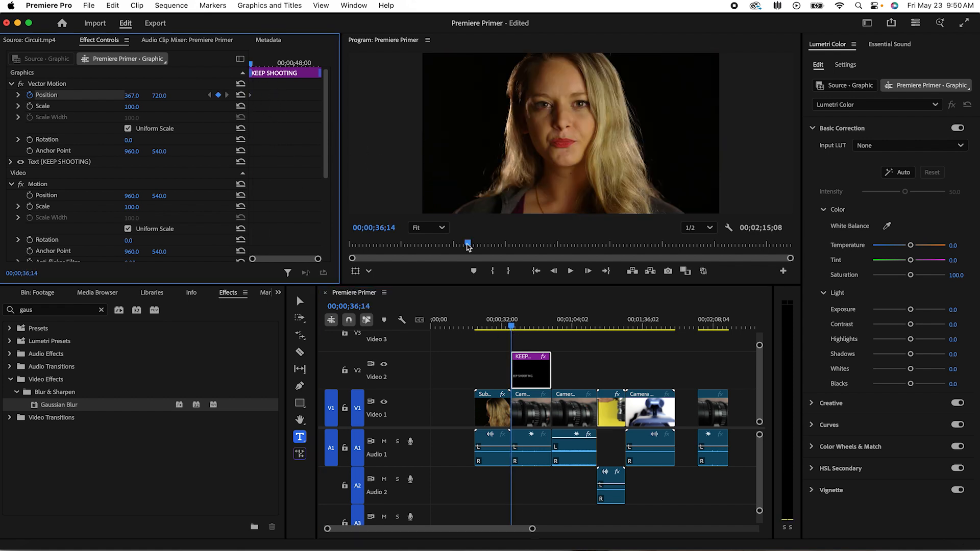
Add an end keyframe at 00;00;55;03 with the KEEP SHOOTING title's Vector Motion Position set to 1495, 720.
key("space")
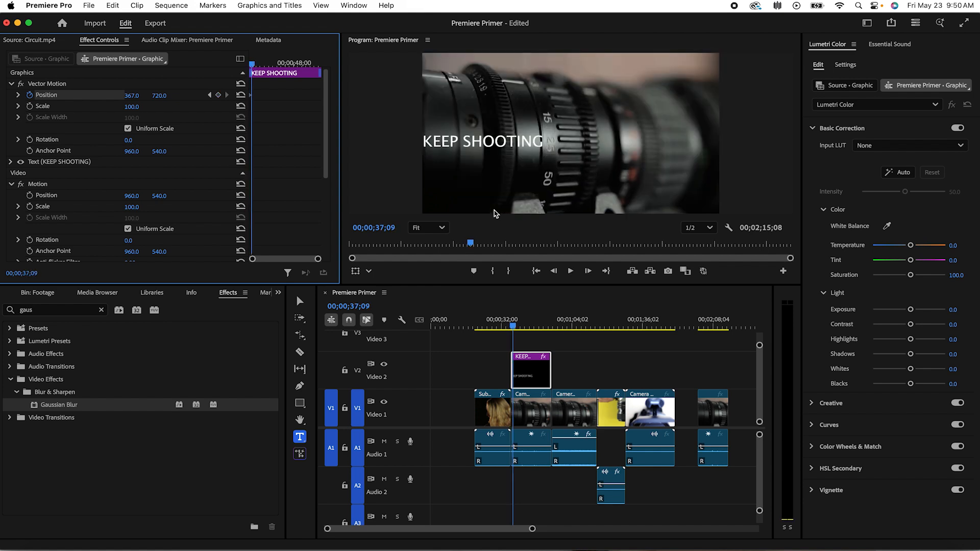
left_click(548, 329)
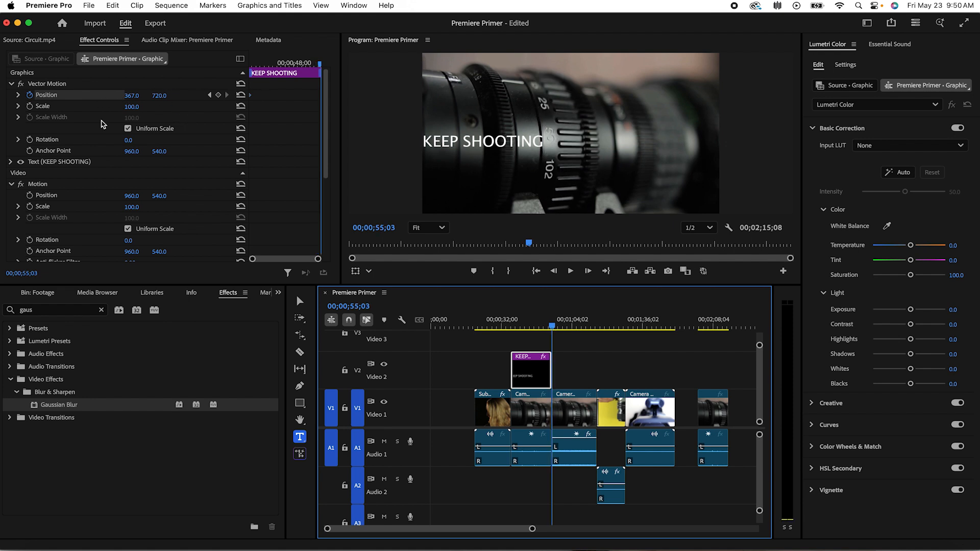
left_click_drag(132, 96, 418, 96)
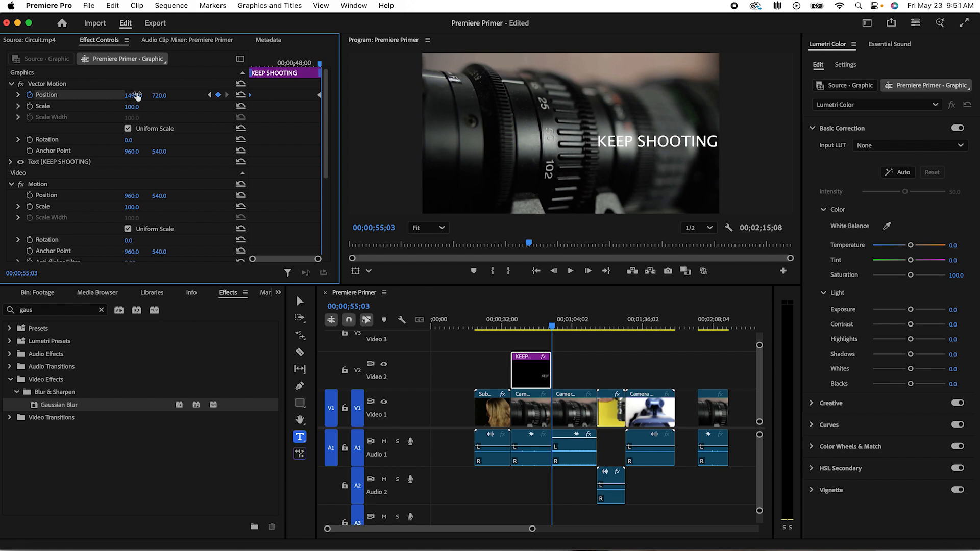
Apply the default video transition to both ends of the KEEP SHOOTING title and play the animation from its start.
left_click(533, 372)
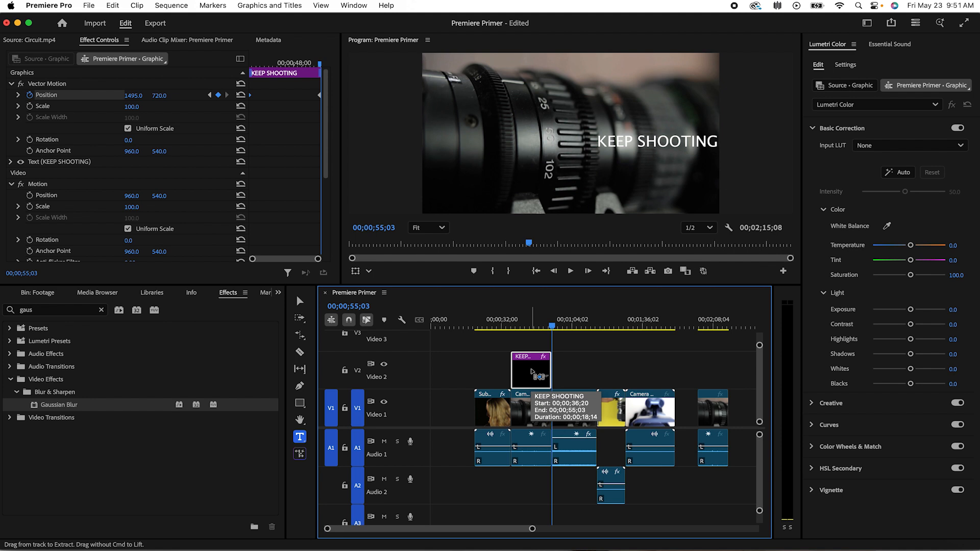
key("super+d")
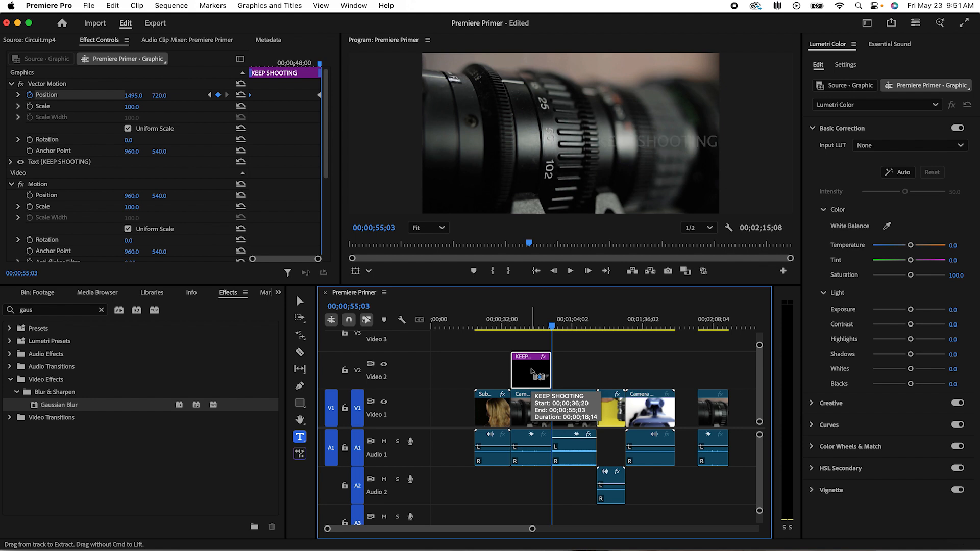
left_click_drag(554, 328, 510, 329)
key("space")
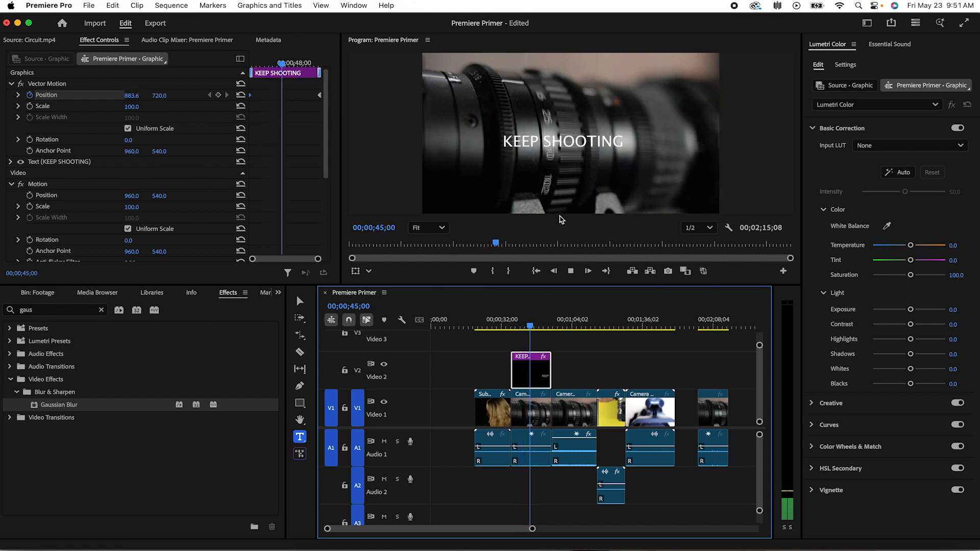
key("space")
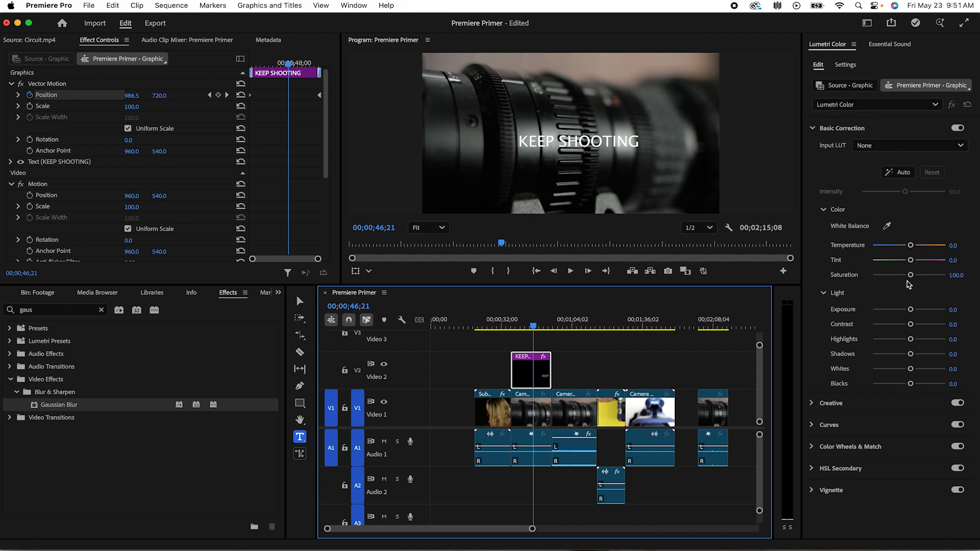
Bring up Lumetri Color and select the yellow-background Camera1 clip with the playhead at 00;01;19;00.
left_click(355, 7)
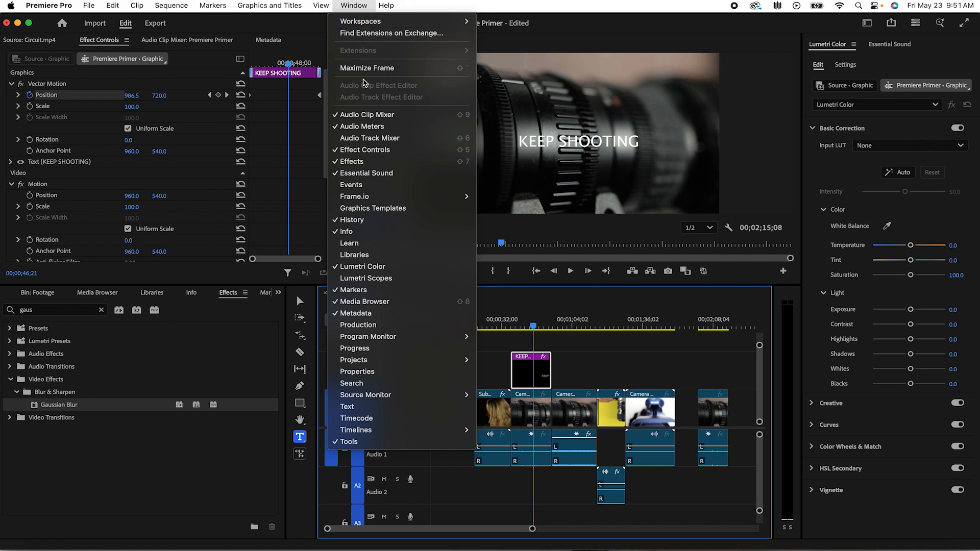
left_click(388, 273)
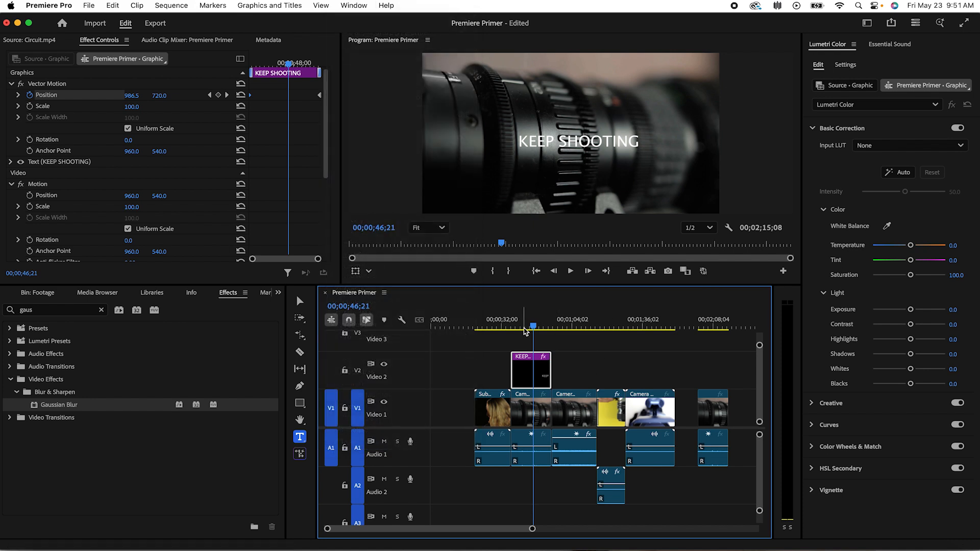
left_click_drag(533, 328, 605, 327)
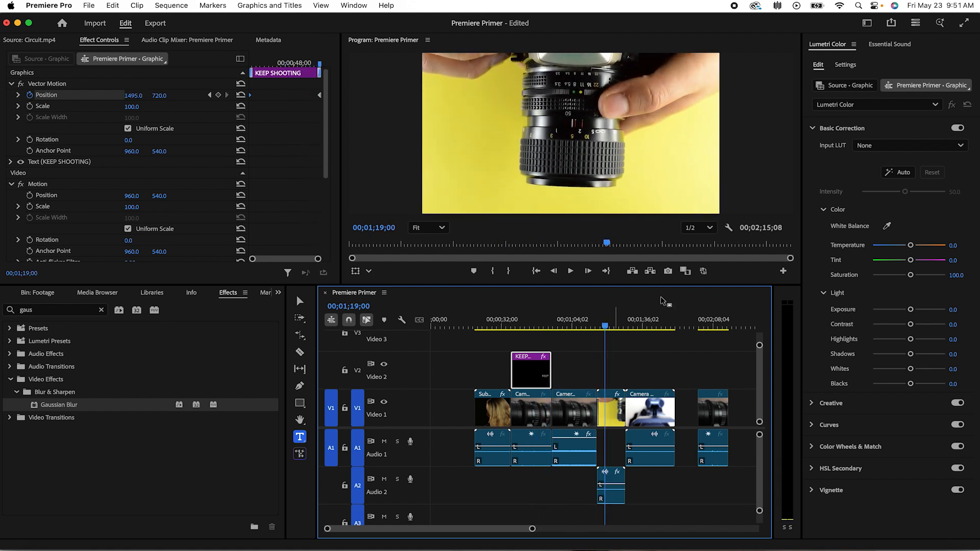
left_click(616, 419)
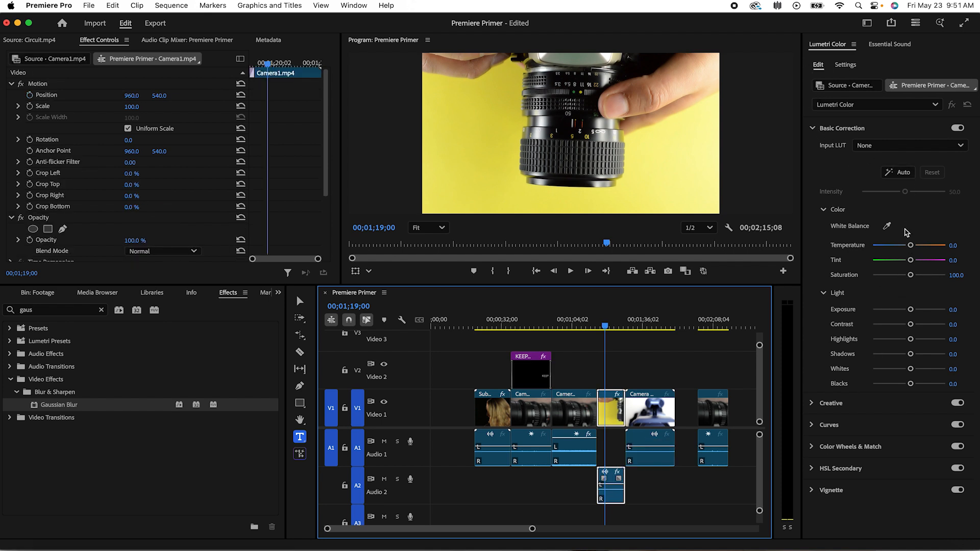
Try out the Temperature, Tint and Saturation adjustments on the Camera1 clip, resetting each to its default.
left_click_drag(912, 245, 885, 246)
double_click(886, 248)
left_click_drag(912, 262, 946, 261)
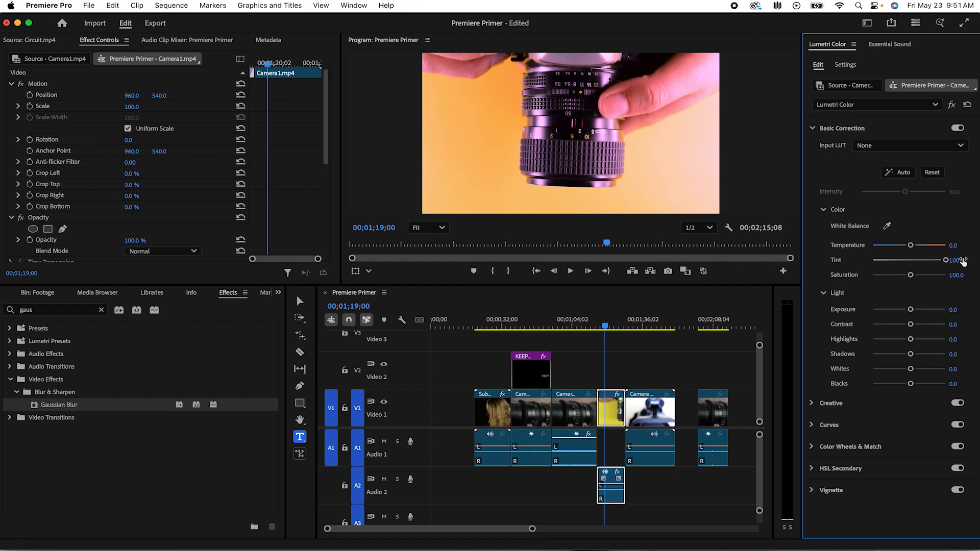
double_click(946, 261)
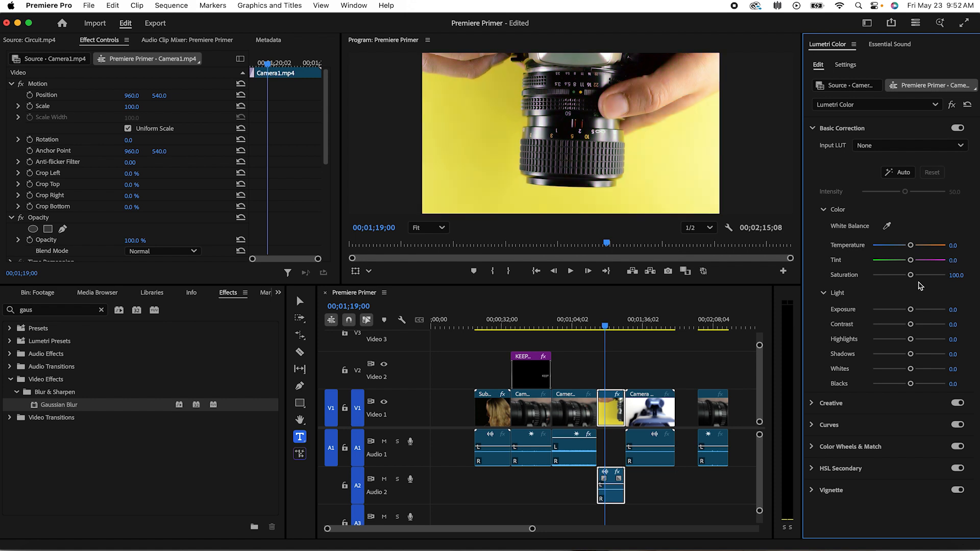
left_click_drag(911, 275, 921, 310)
double_click(889, 276)
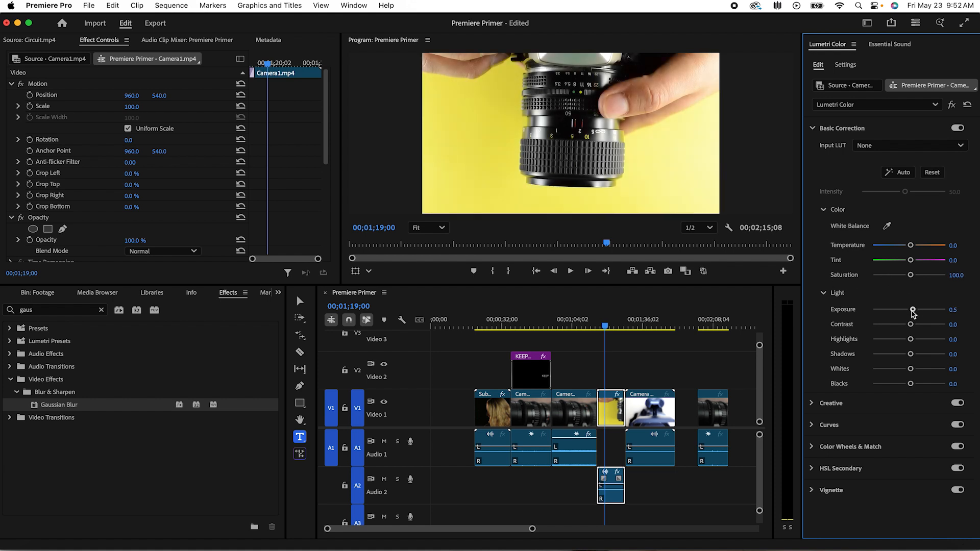
Reset the Camera1 clip's Exposure, and try out Contrast and Blacks, returning each to its default.
double_click(920, 310)
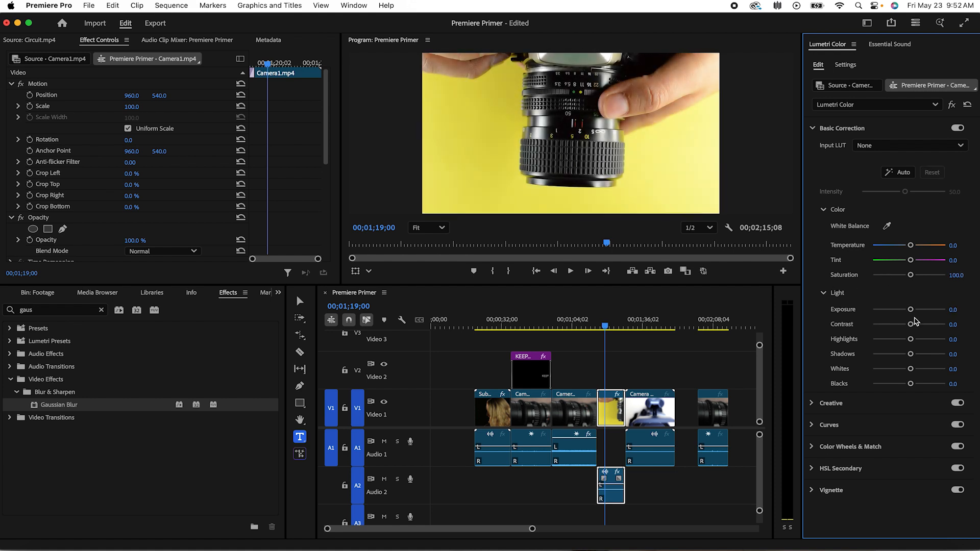
left_click_drag(912, 325, 936, 327)
double_click(934, 325)
left_click_drag(913, 386, 930, 384)
double_click(924, 384)
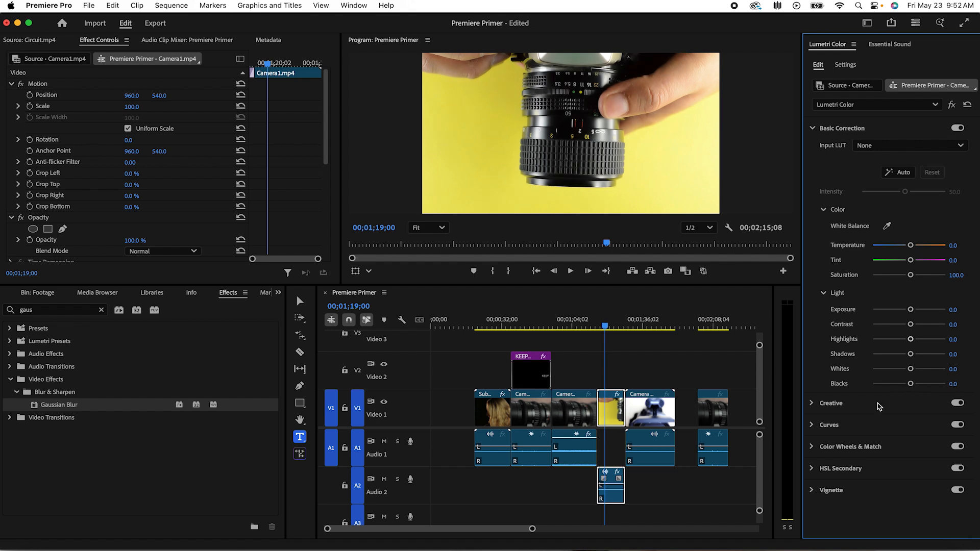
Shape the Camera1 clip's white RGB curve into an S by lowering the shadows and raising the highlights, and return to Basic Correction.
left_click(826, 428)
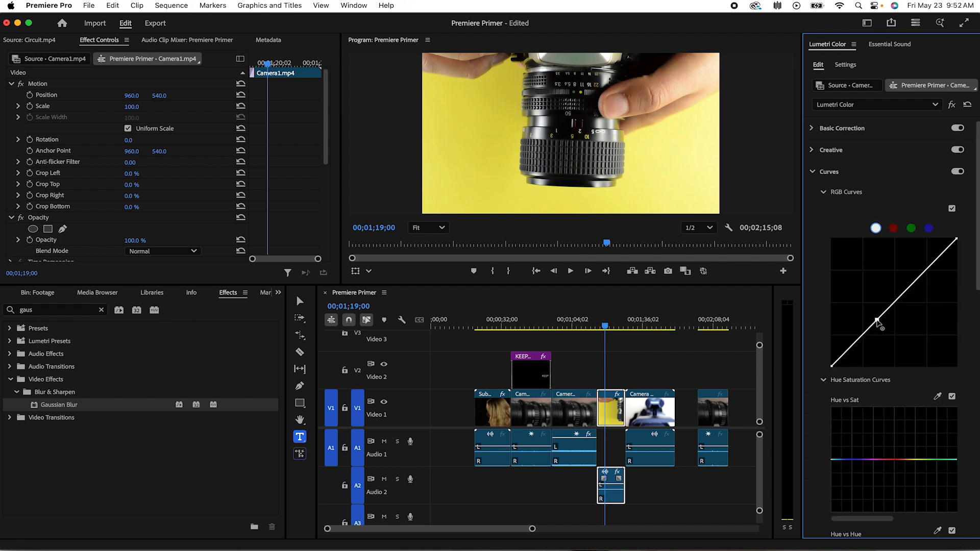
left_click_drag(879, 322, 886, 326)
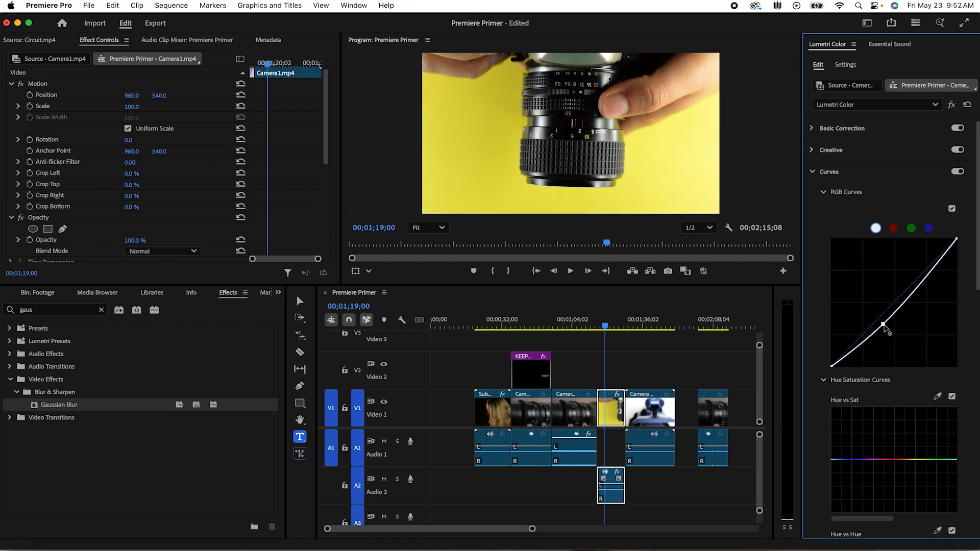
left_click(914, 282)
left_click_drag(913, 283, 910, 281)
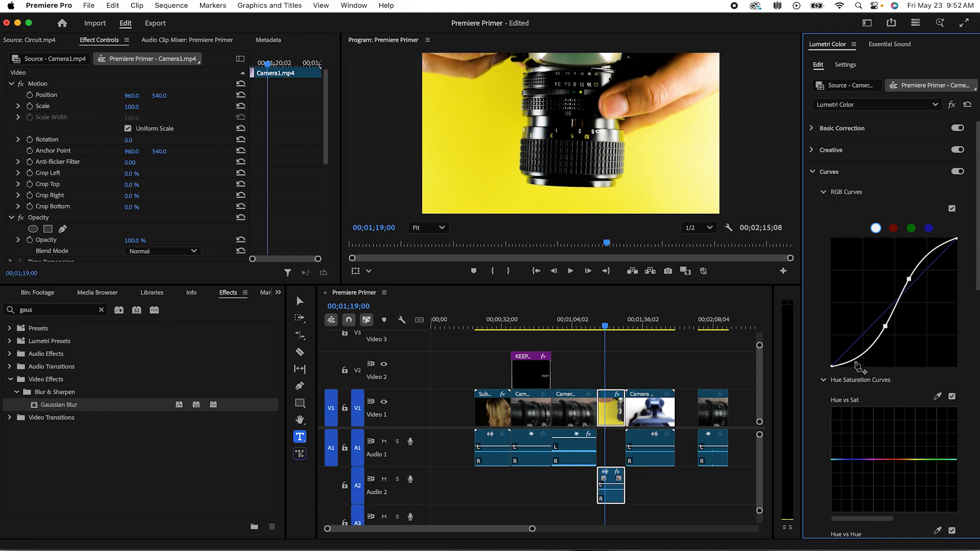
left_click(814, 172)
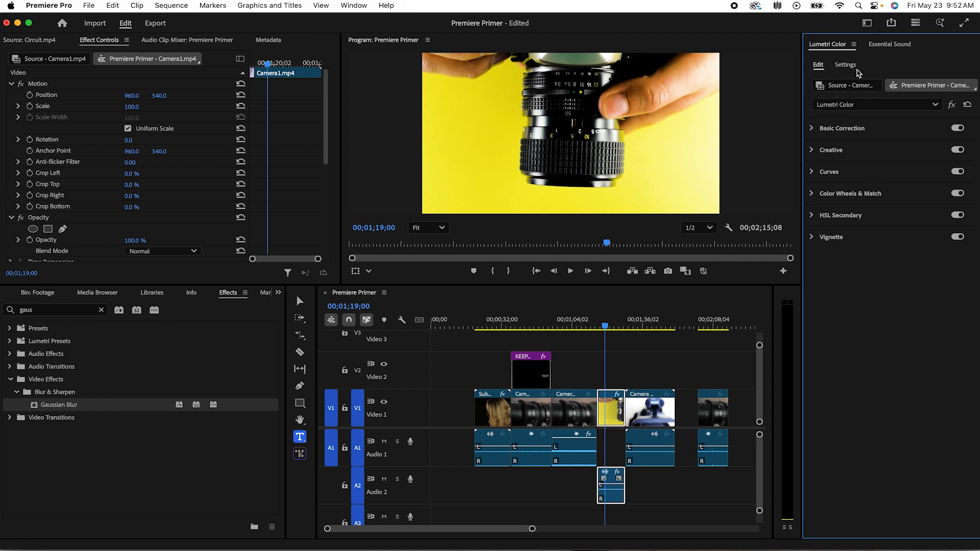
left_click(851, 125)
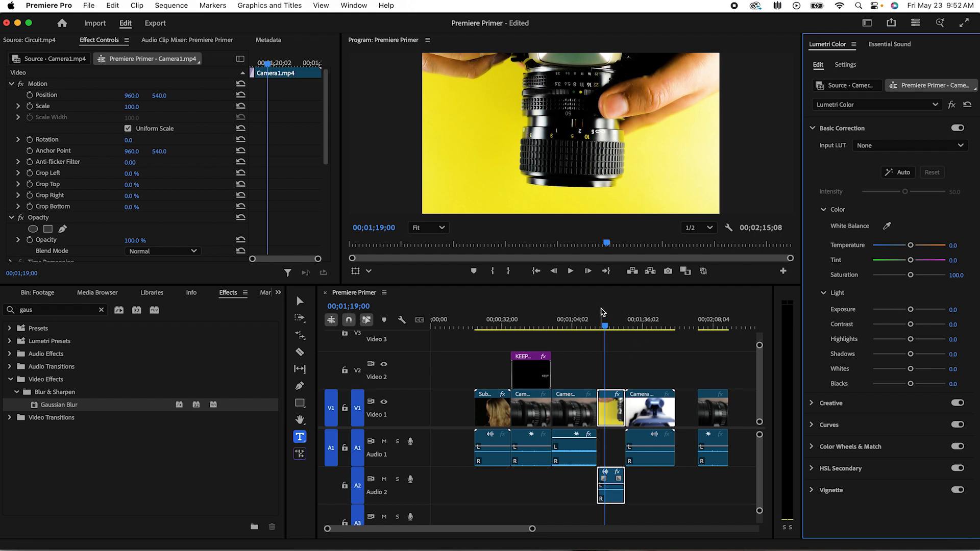
Select all clips on Video 1 together with their audio and unlink the audio from the video.
left_click_drag(611, 493, 611, 487)
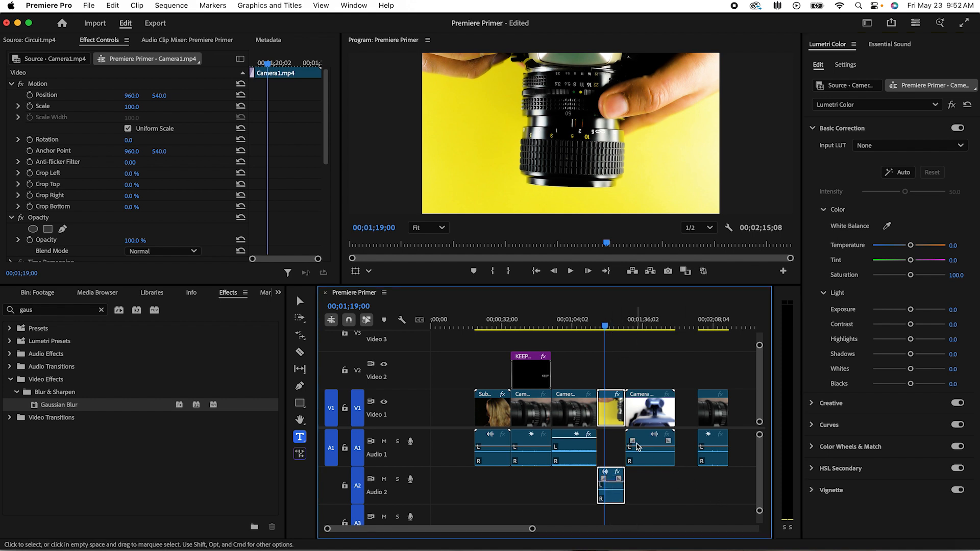
left_click_drag(733, 376, 470, 456)
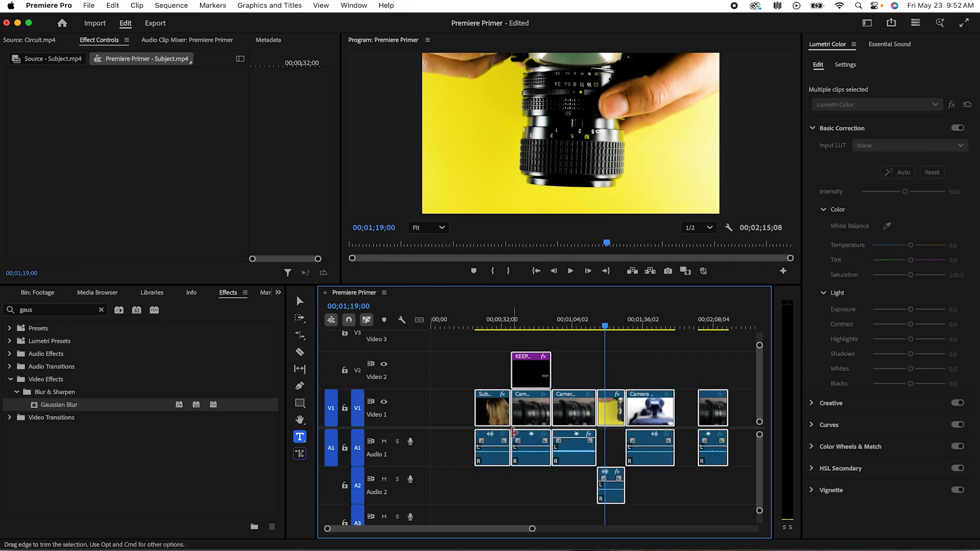
left_click(684, 403)
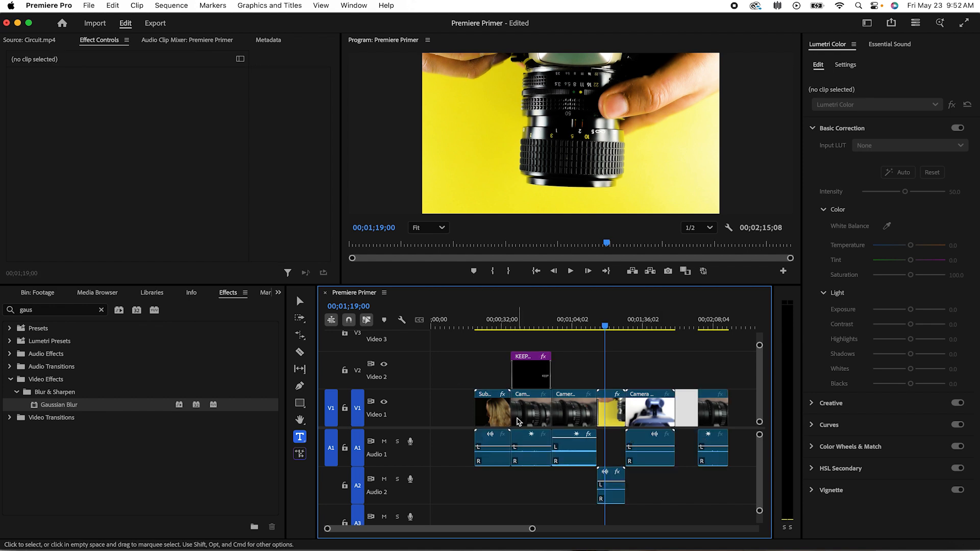
left_click_drag(455, 400, 710, 414)
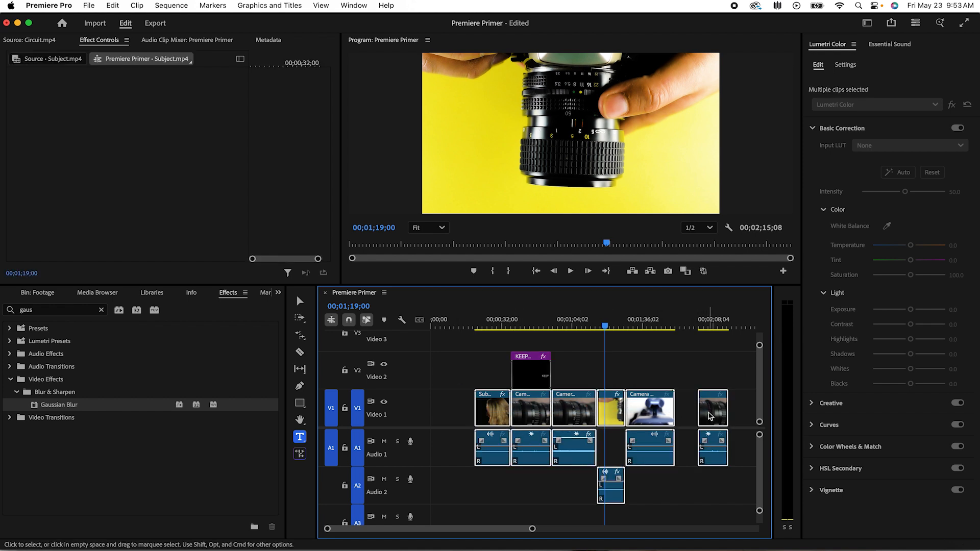
right_click(576, 409)
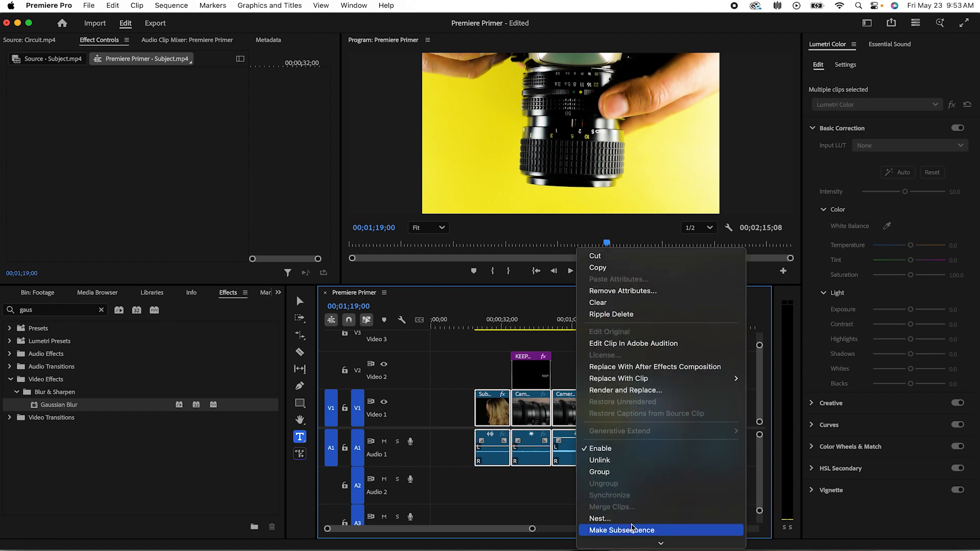
left_click(624, 462)
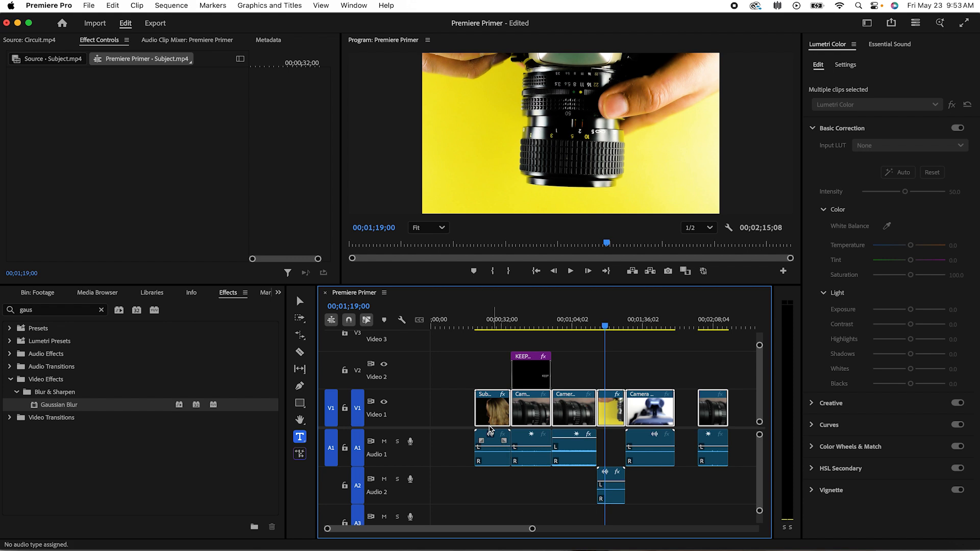
Delete the audio of the last two clips on Audio 1.
left_click(503, 450)
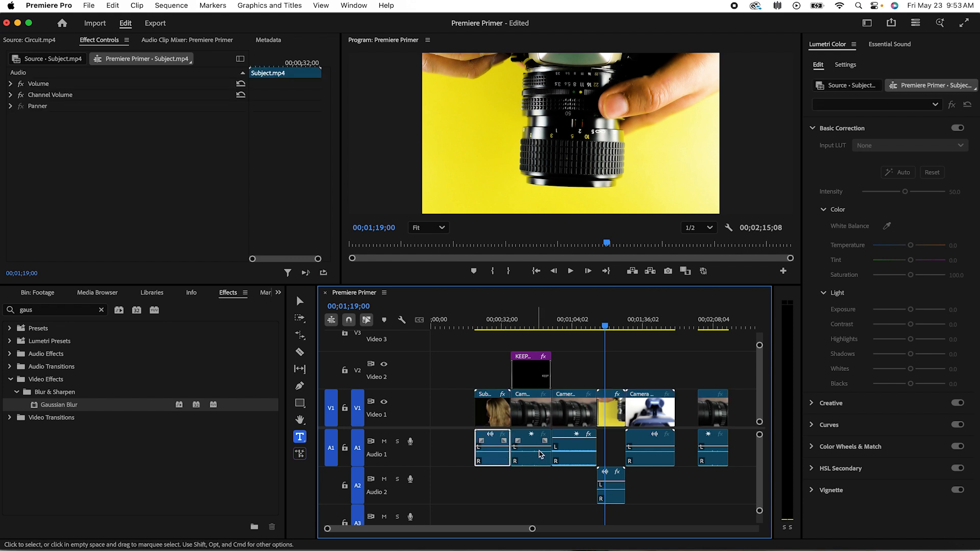
left_click(542, 457, "shift")
left_click(584, 461, "shift")
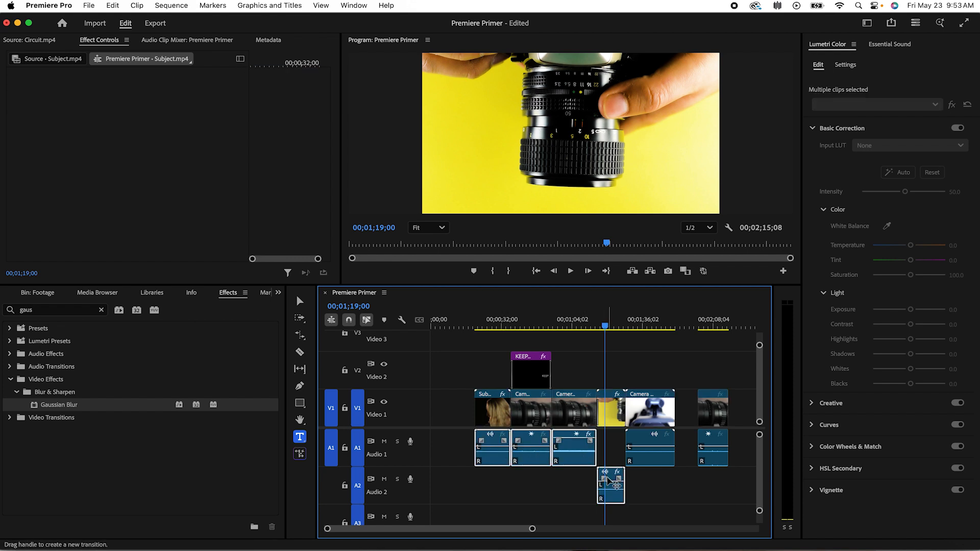
left_click(725, 450)
left_click(716, 453)
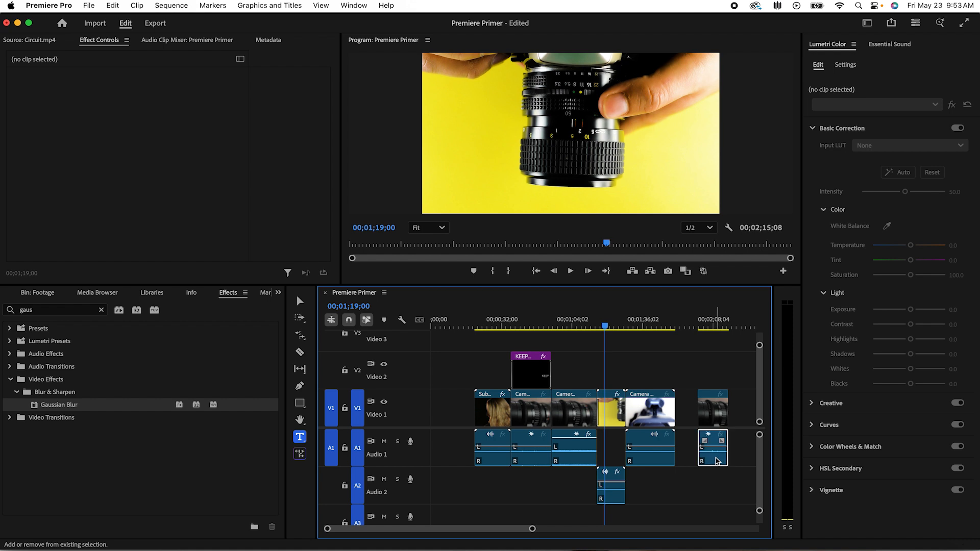
key("Delete")
left_click(651, 457)
key("Delete")
Delete the three remaining audio clips on Audio 1 and the one on Audio 2.
left_click(605, 488)
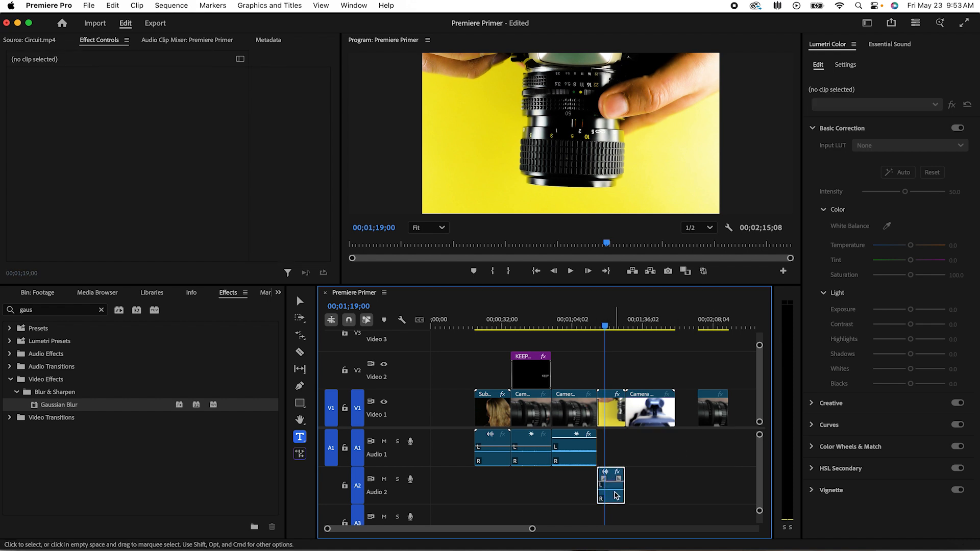
left_click(585, 474)
left_click(584, 463)
left_click(536, 460, "shift")
left_click(493, 457, "shift")
left_click(616, 496, "shift")
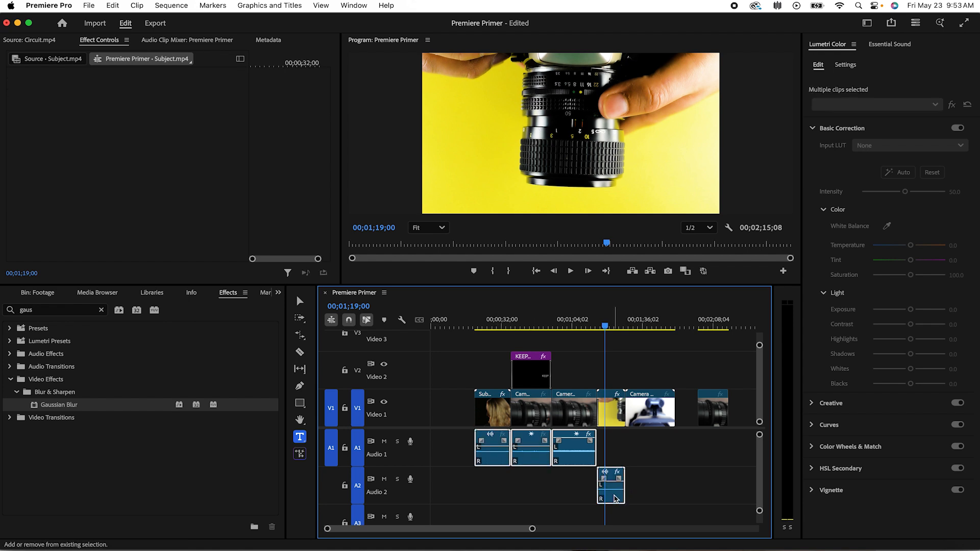
key("Delete")
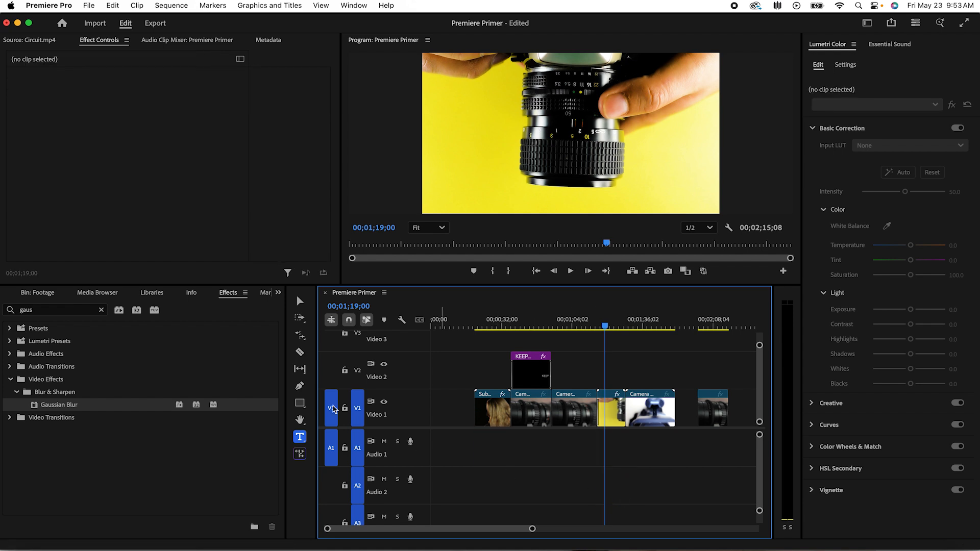
Place the CustomMelody music from the Audio bin on Audio 1, starting at the beginning of the Subject clip.
left_click(9, 295)
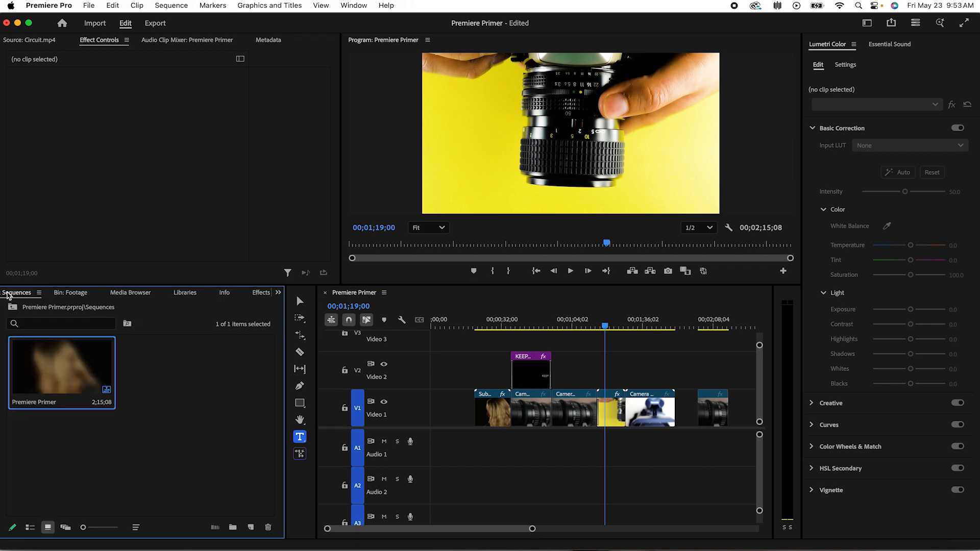
left_click(278, 293)
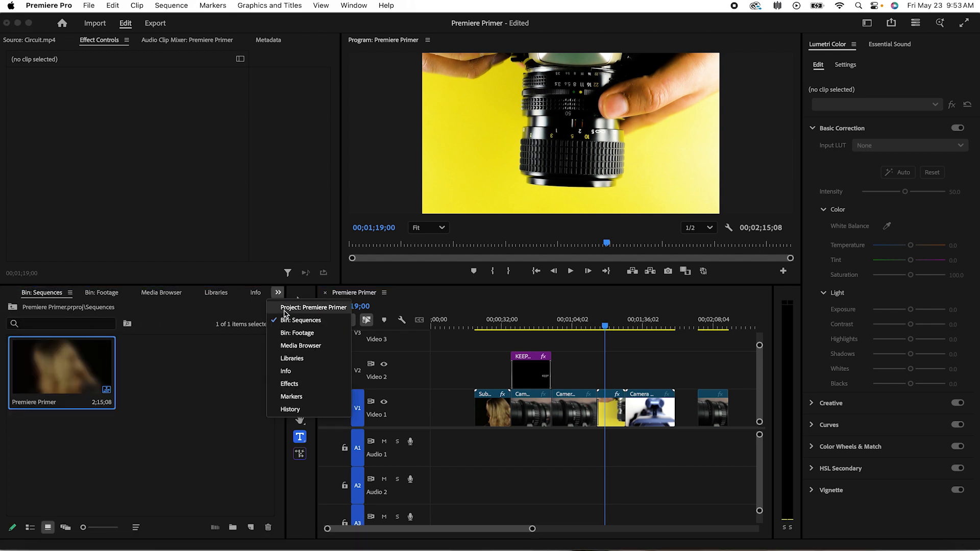
left_click(295, 308)
double_click(114, 369)
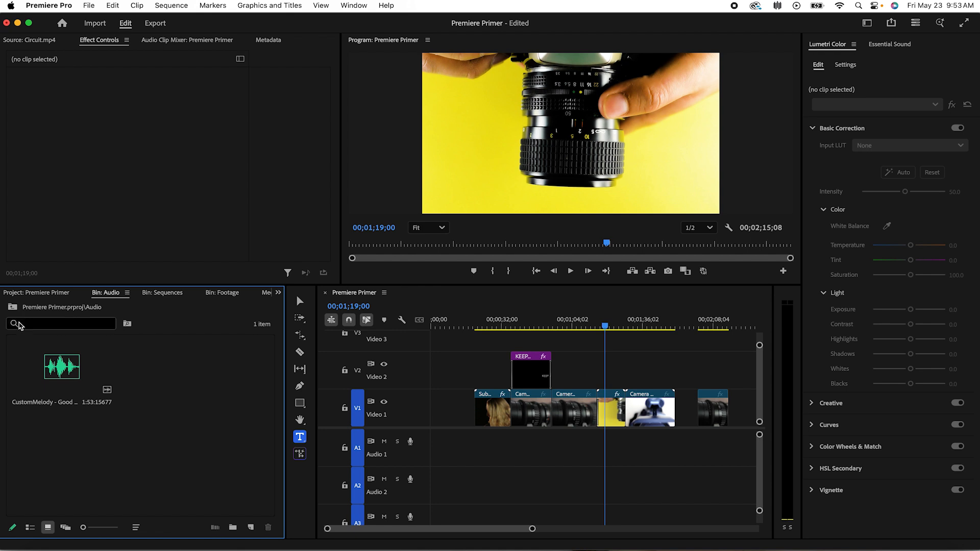
left_click(60, 367)
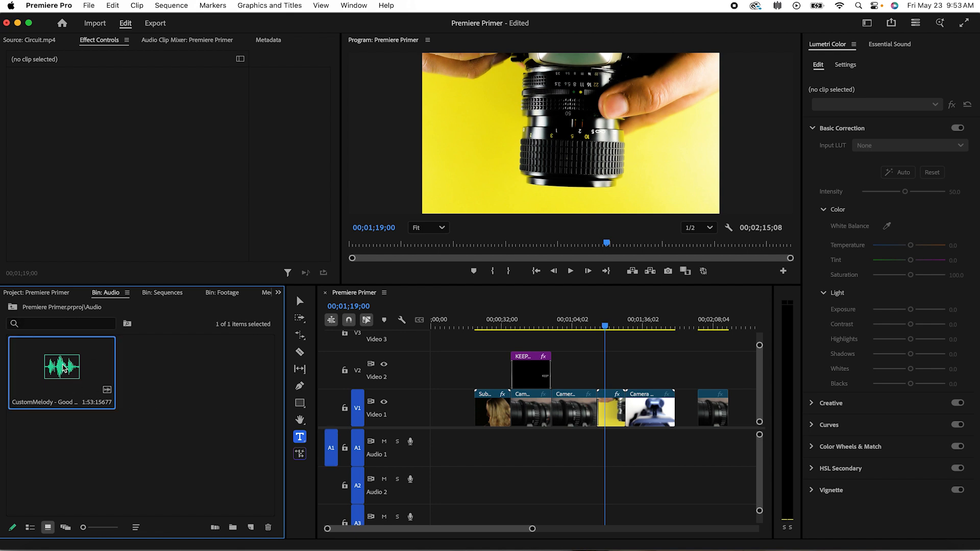
left_click_drag(250, 437, 469, 456)
left_click_drag(482, 454, 478, 456)
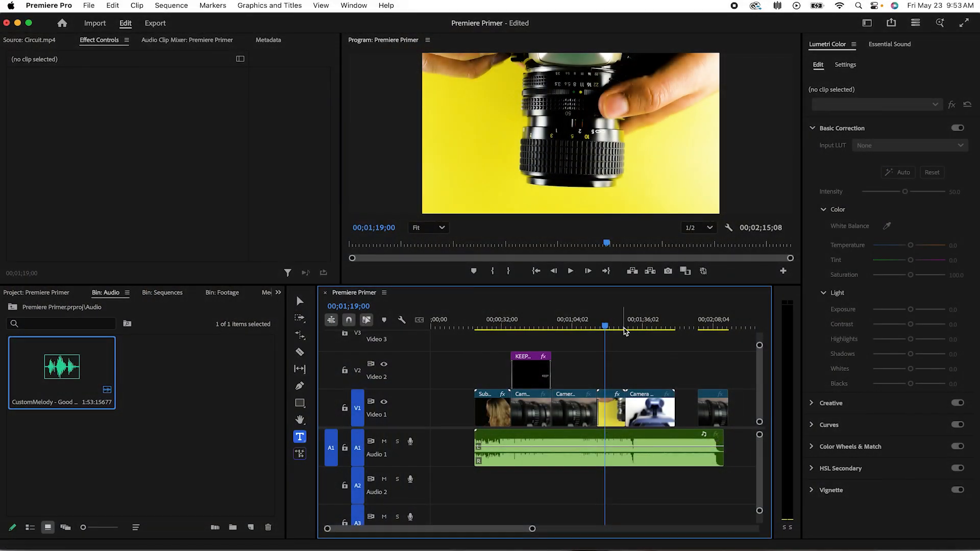
Play the sequence from inside the Subject clip to check the music's loudness.
left_click(486, 329)
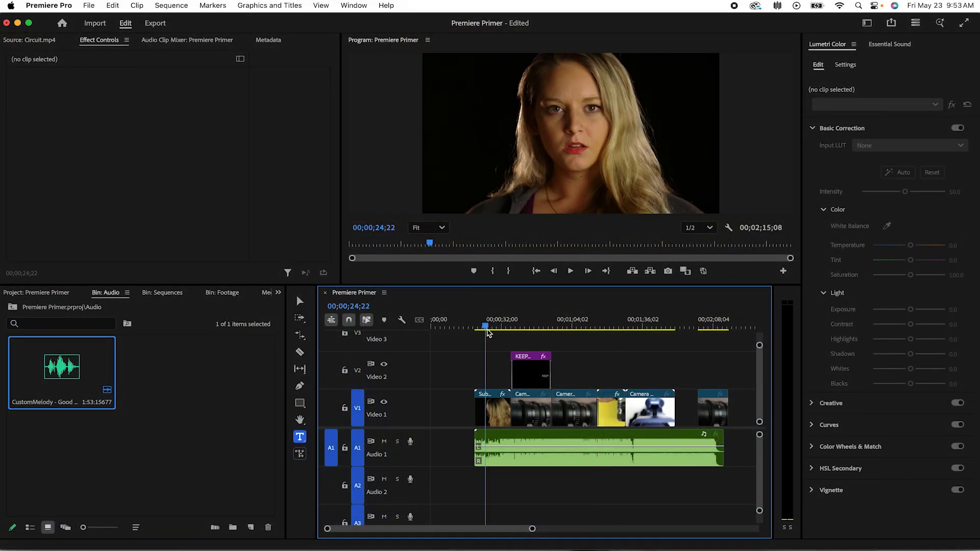
key("space")
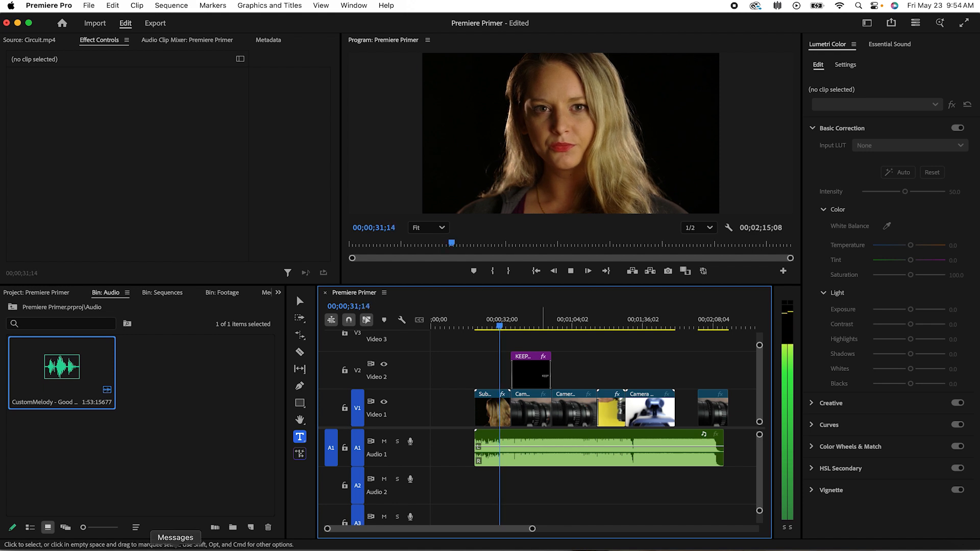
key("space")
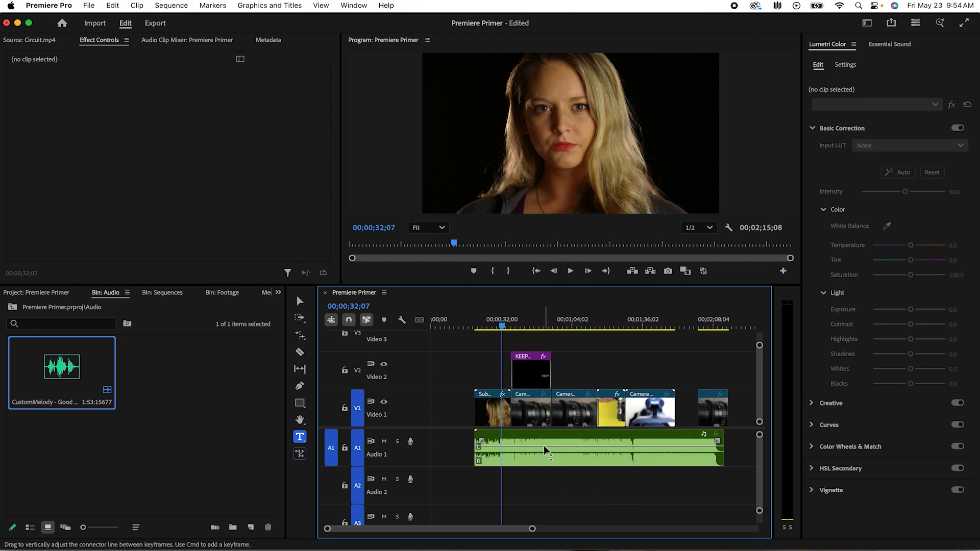
Lower the music clip's volume to about -9.7 dB and play the sequence to check the new level.
left_click_drag(547, 446, 547, 455)
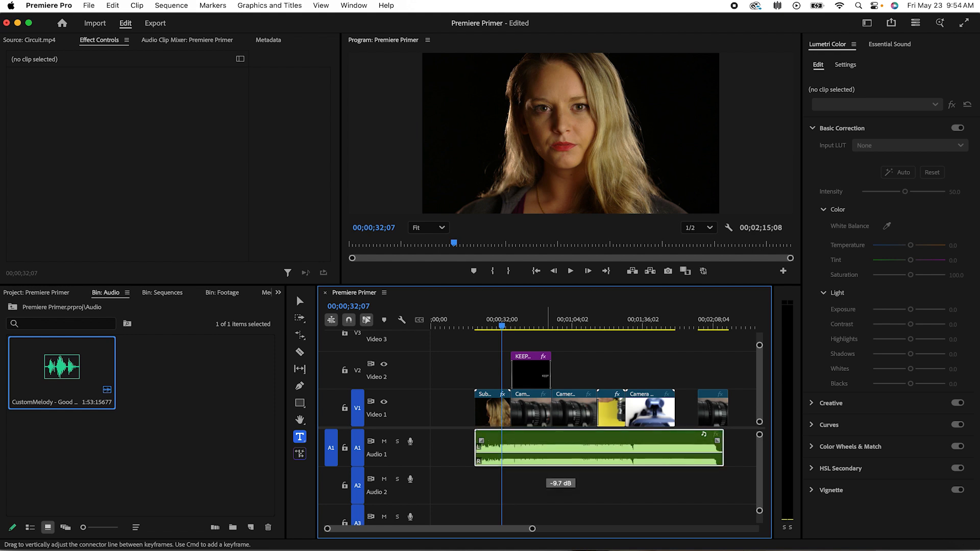
key("space")
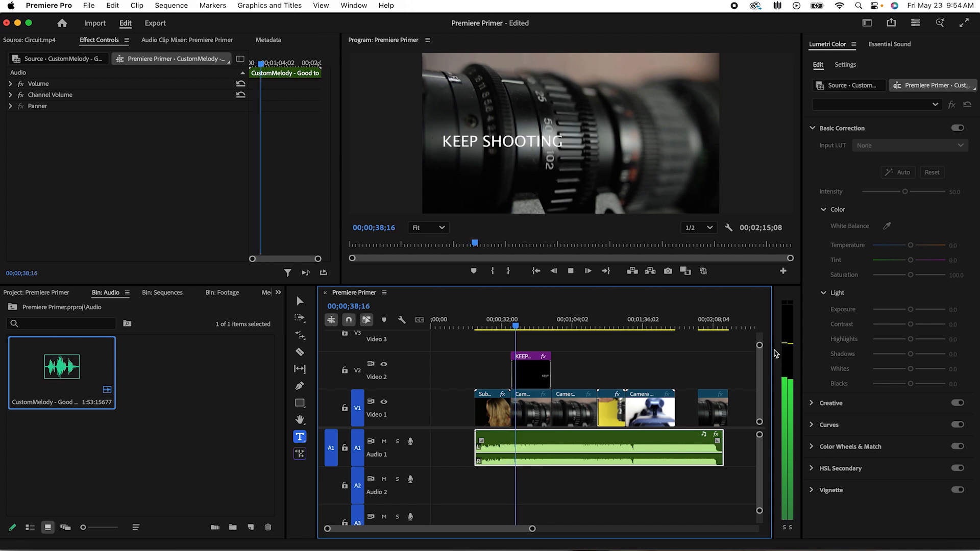
key("space")
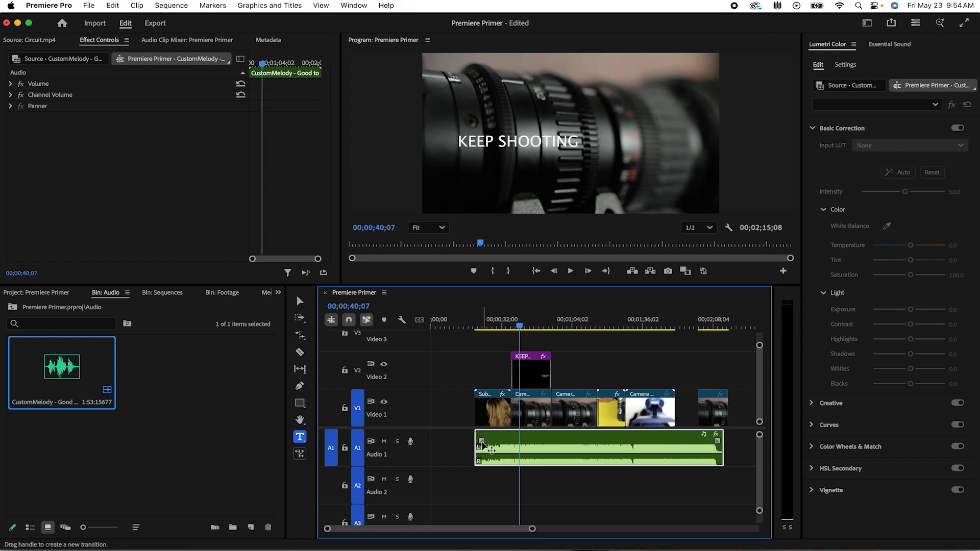
Add a short fade-in at the start of the music clip on Audio 1.
key("=")
key("=")
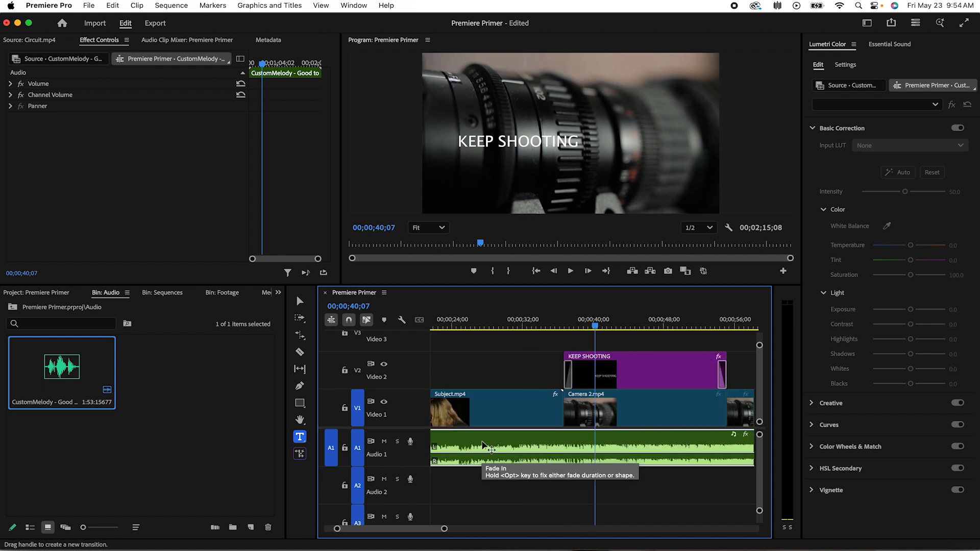
scroll(482, 445, "left", 3)
scroll(482, 445, "right", 1)
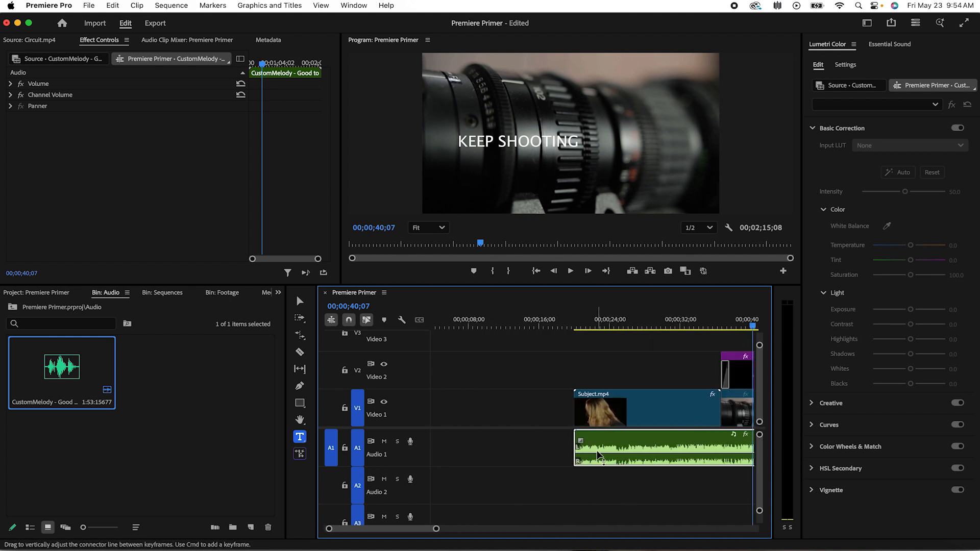
left_click_drag(581, 441, 601, 442)
Add a short fade-out at the end of the music clip on Audio 1.
scroll(619, 452, "right", 15)
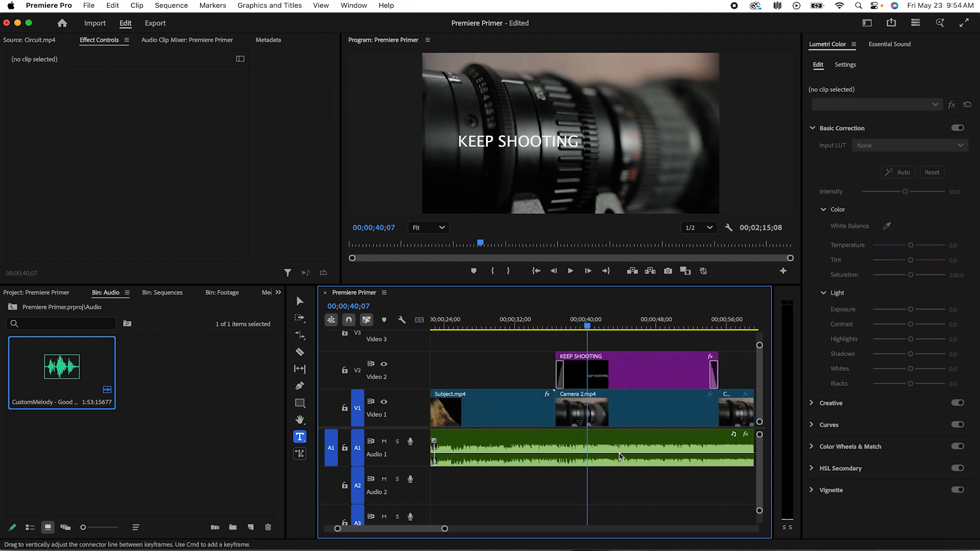
scroll(620, 456, "right", 3)
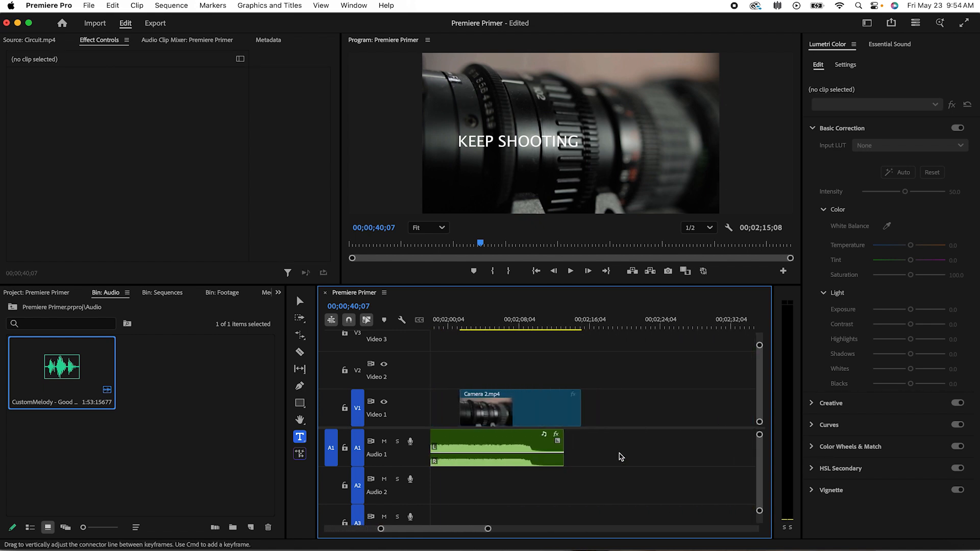
left_click_drag(558, 442, 530, 444)
Save the project.
scroll(614, 449, "left", 2)
scroll(614, 449, "left", 6)
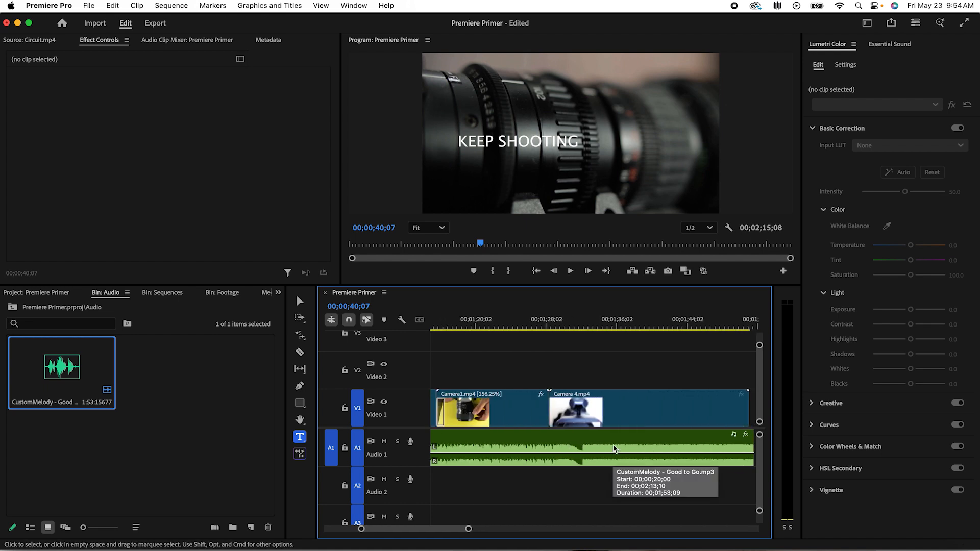
key("super+equal")
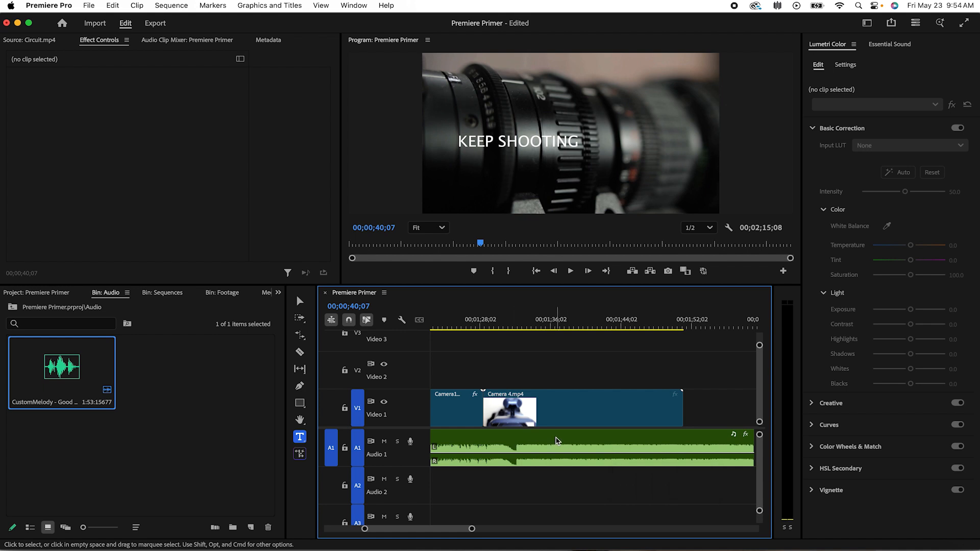
key("minus")
key("minus")
key("minus")
key("equal")
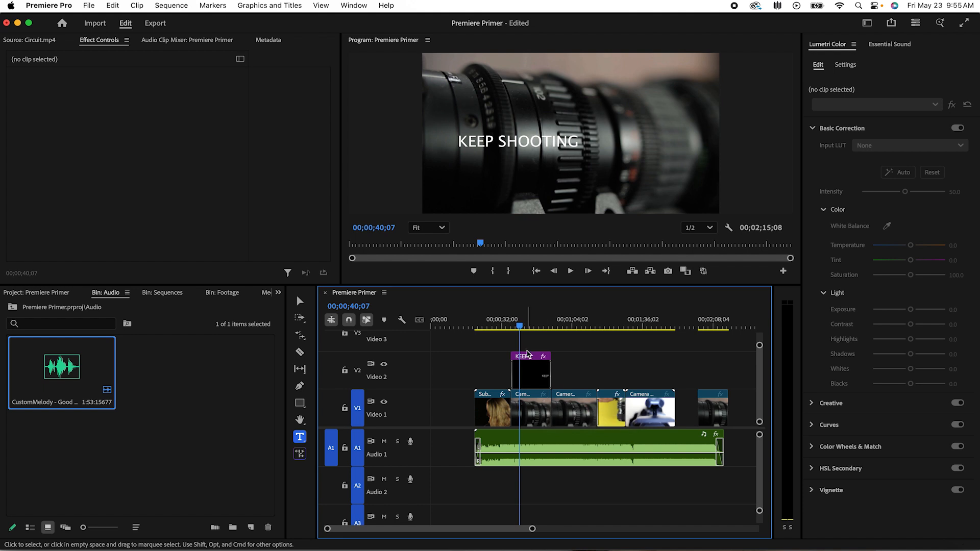
key("super+s")
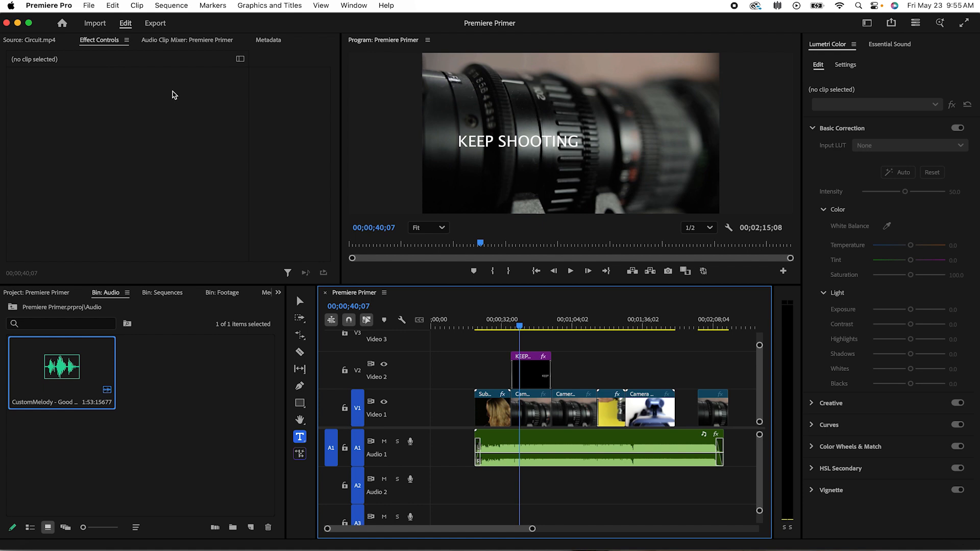
left_click(88, 6)
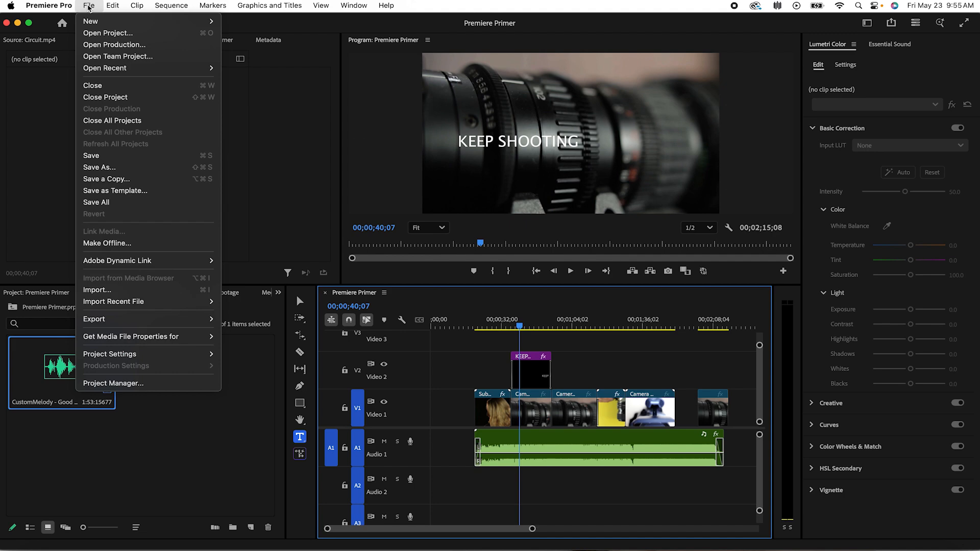
mouse_move(130, 319)
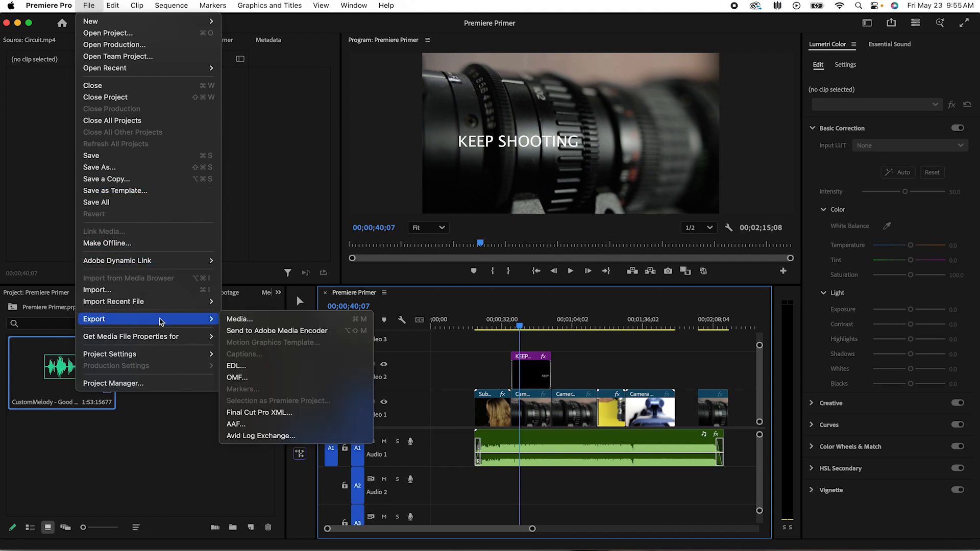
left_click(232, 321)
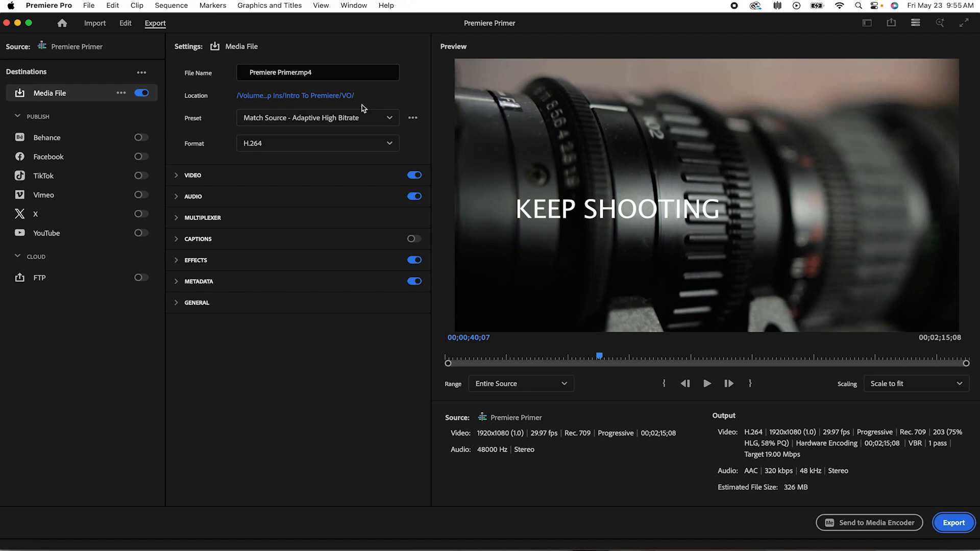
left_click(127, 25)
left_click(88, 5)
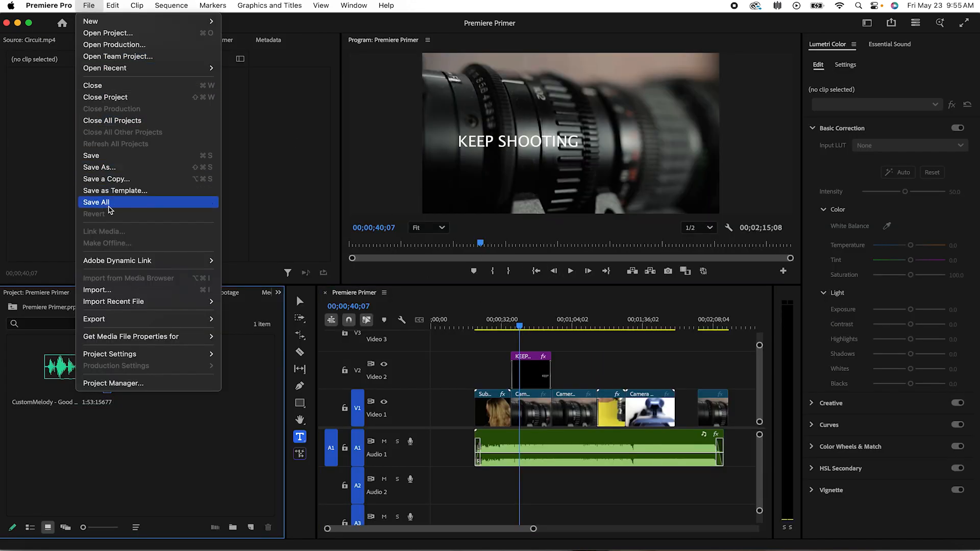
mouse_move(117, 325)
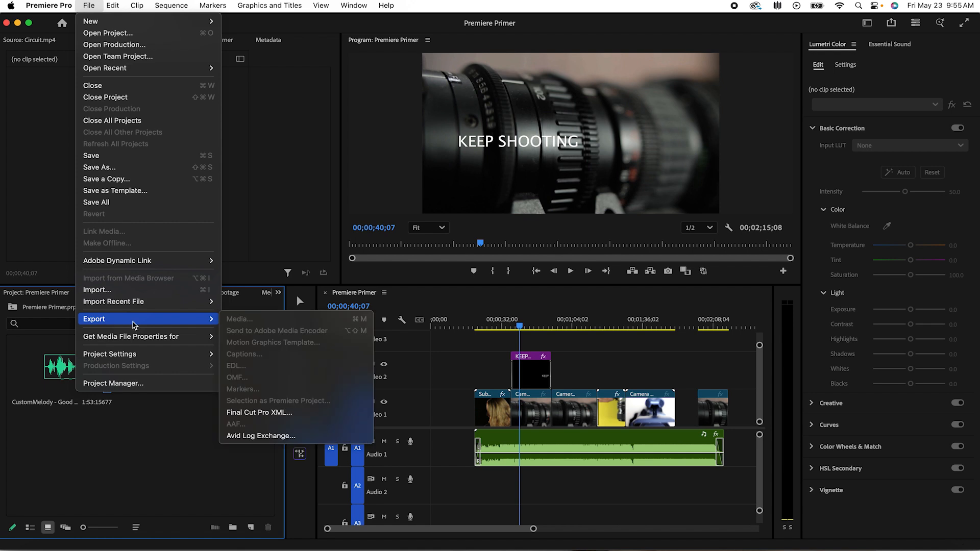
left_click(482, 358)
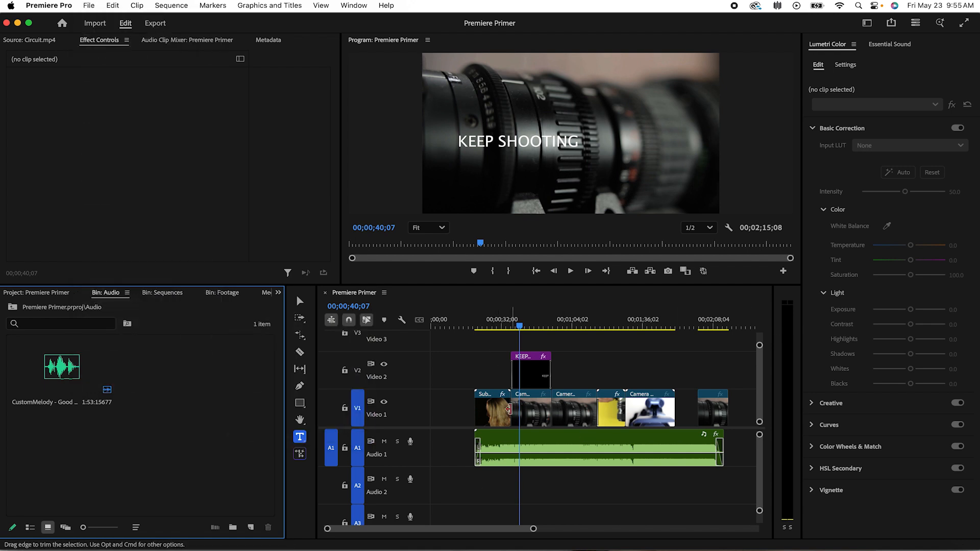
Make the Premiere Primer timeline active and open its media export settings.
left_click(445, 311)
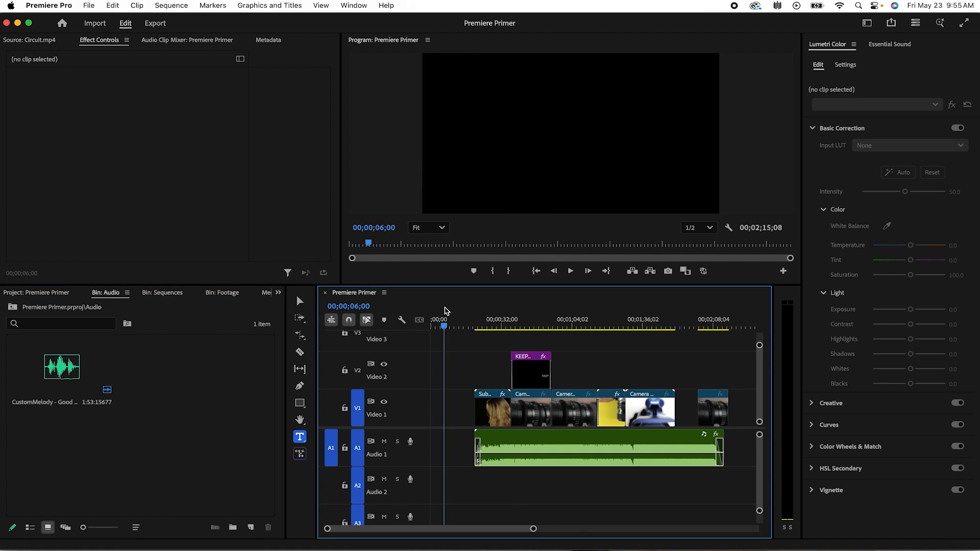
left_click(91, 6)
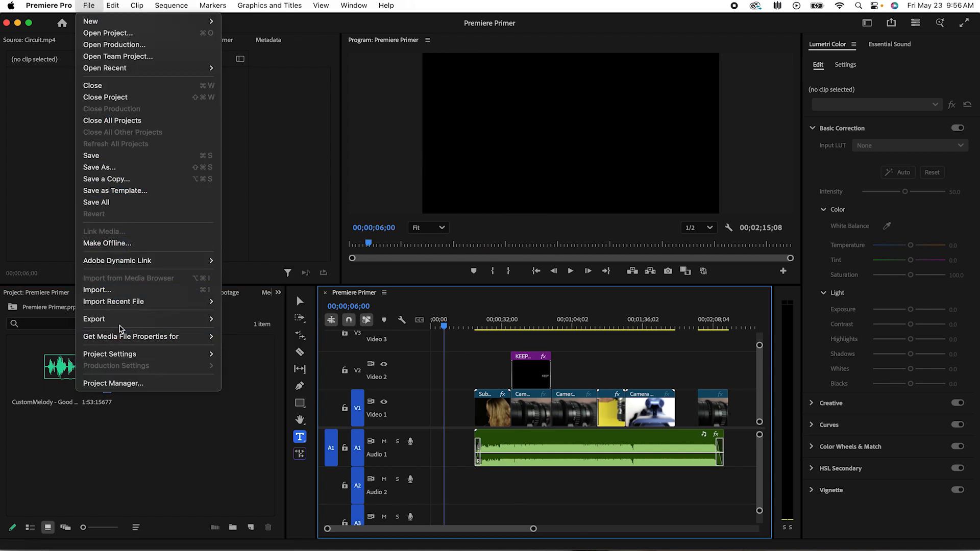
mouse_move(123, 326)
left_click(268, 319)
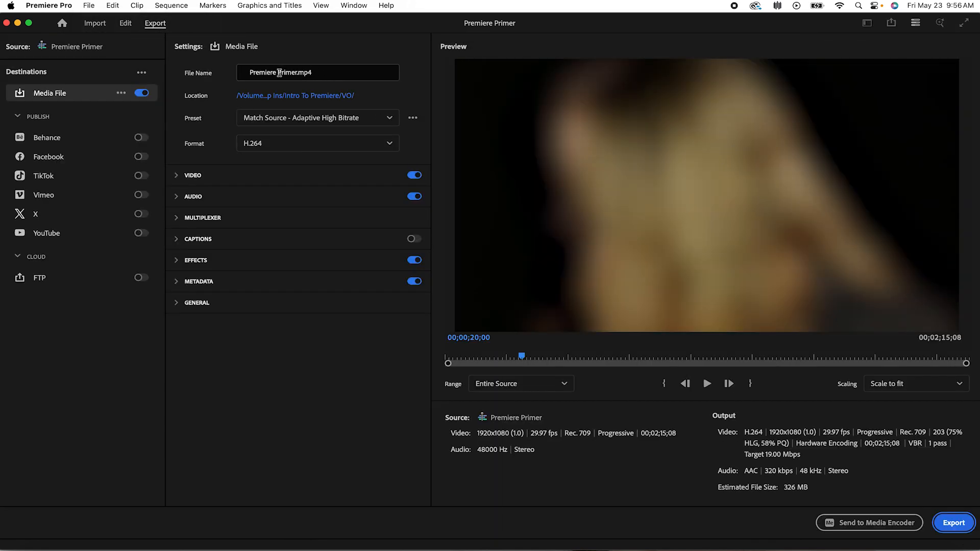
Set the export location to the Intro To Premiere folder and export the sequence as Premiere Primer.mp4.
left_click(283, 72)
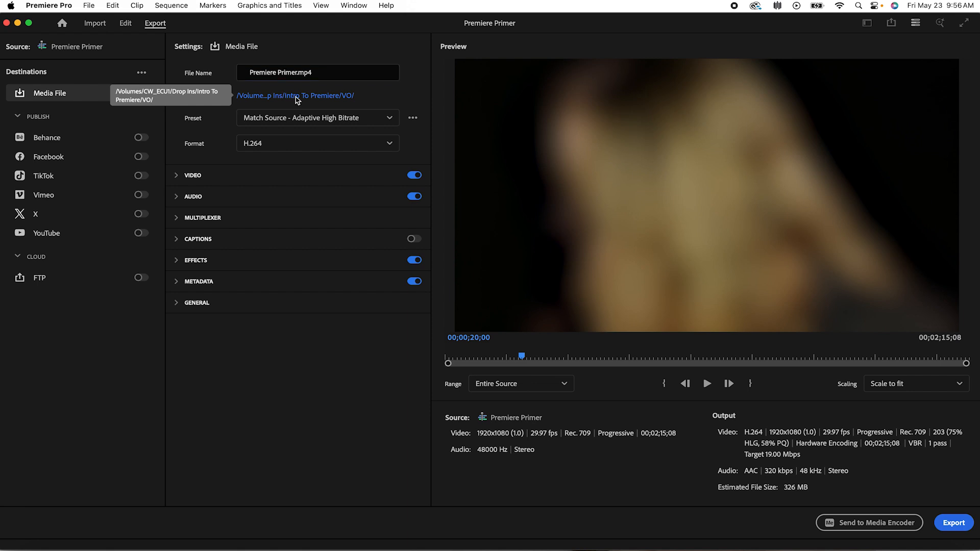
left_click(295, 96)
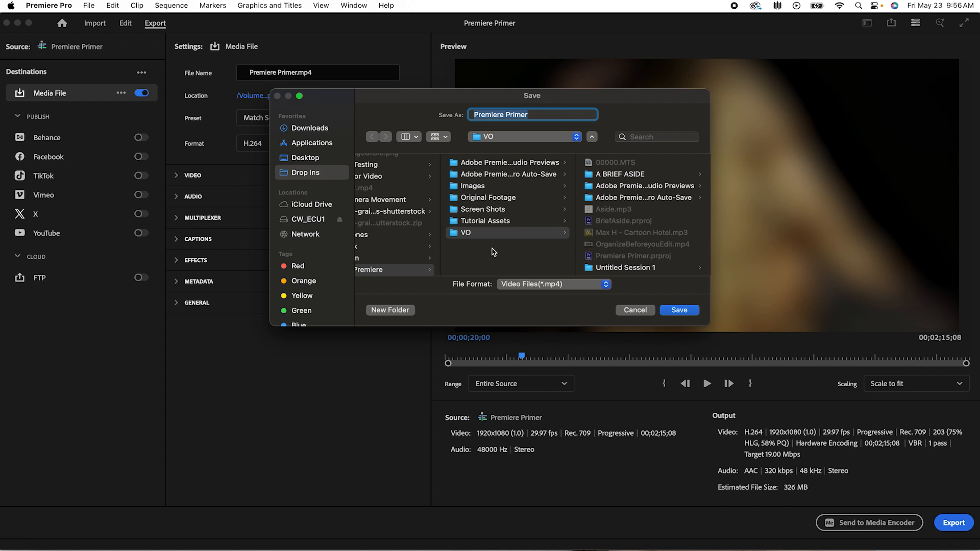
left_click(494, 252)
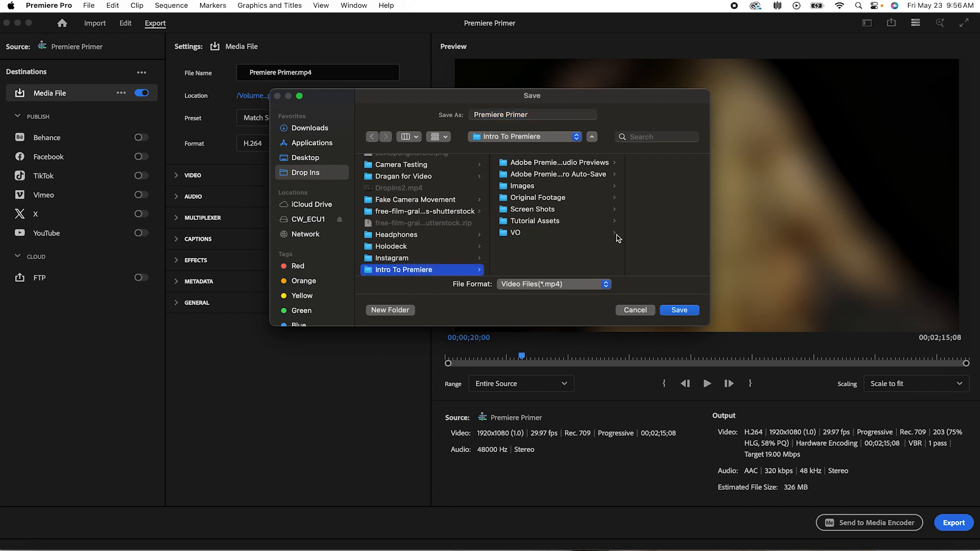
left_click(678, 311)
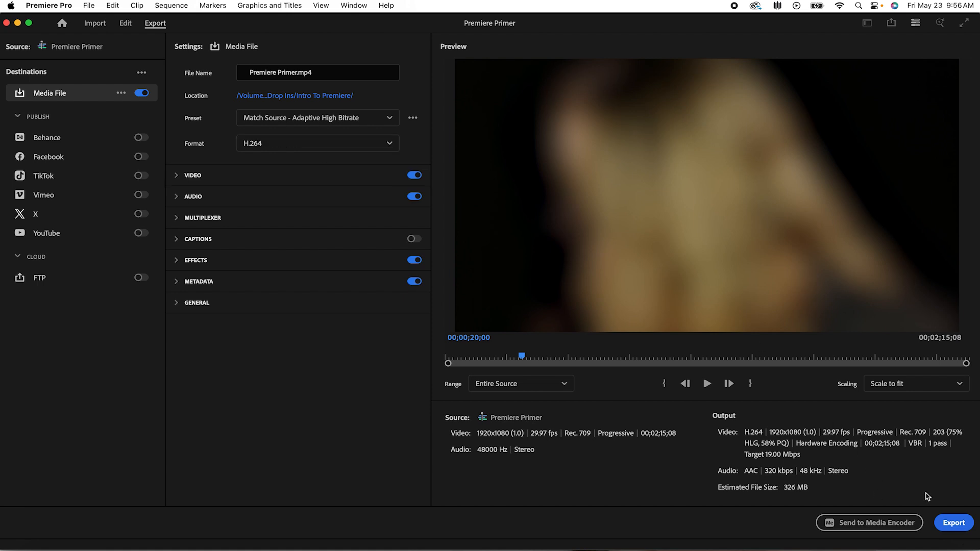
left_click(949, 524)
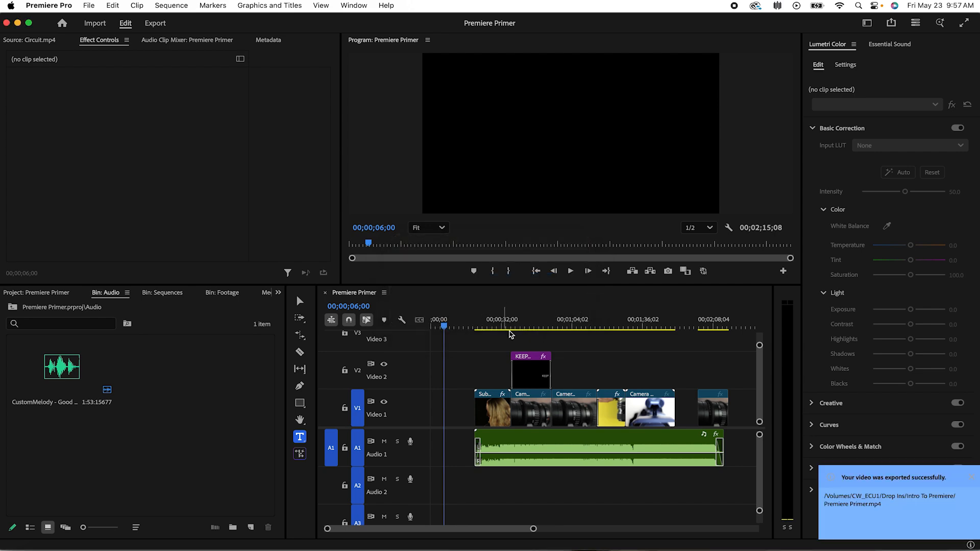
Switch to Finder, locate Premiere Primer.mp4 in the Intro To Premiere folder and preview it briefly.
key("ctrl+Up")
left_click(208, 97)
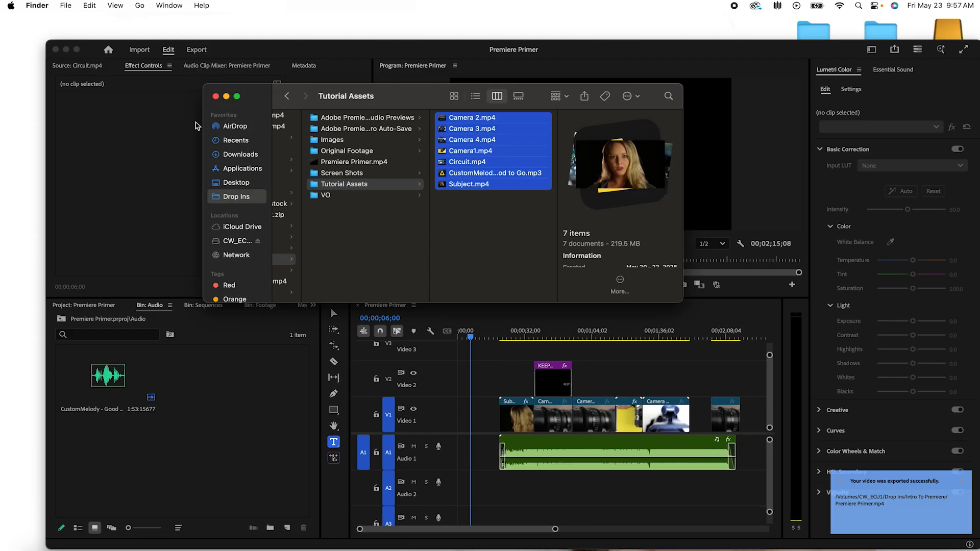
key("super+Up")
left_click(518, 173)
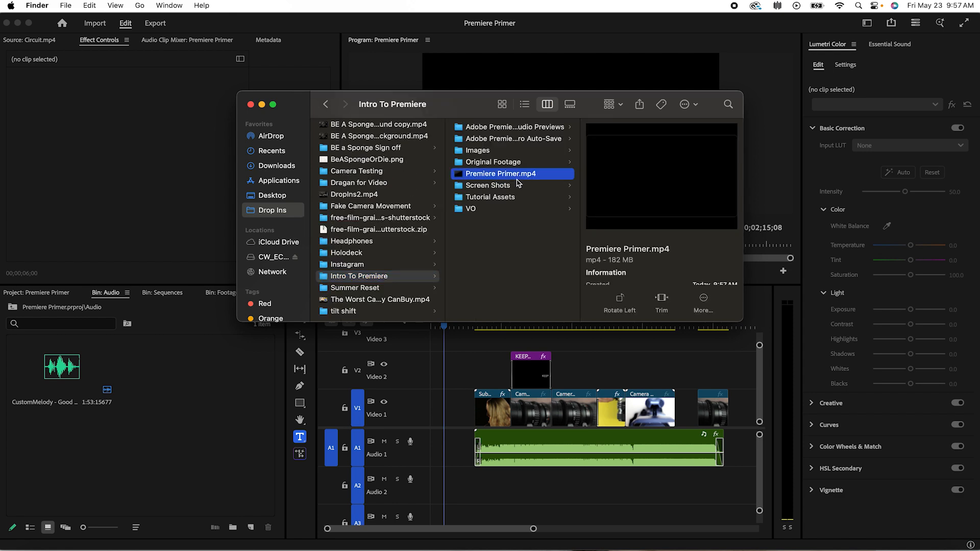
key("space")
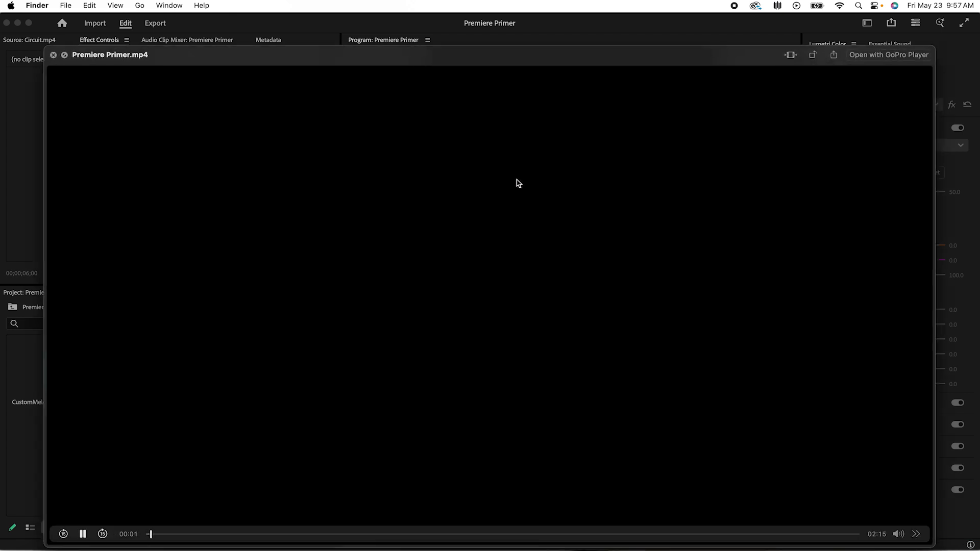
key("space")
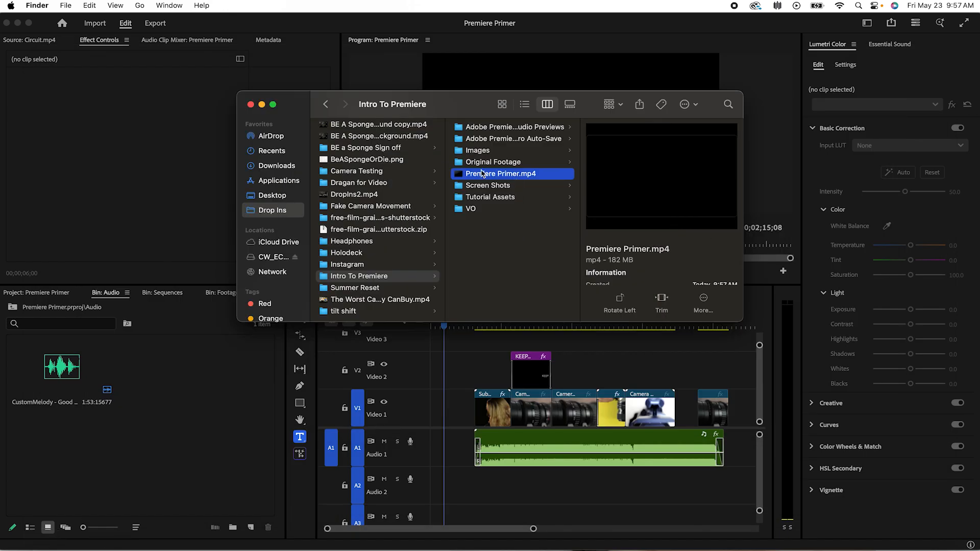